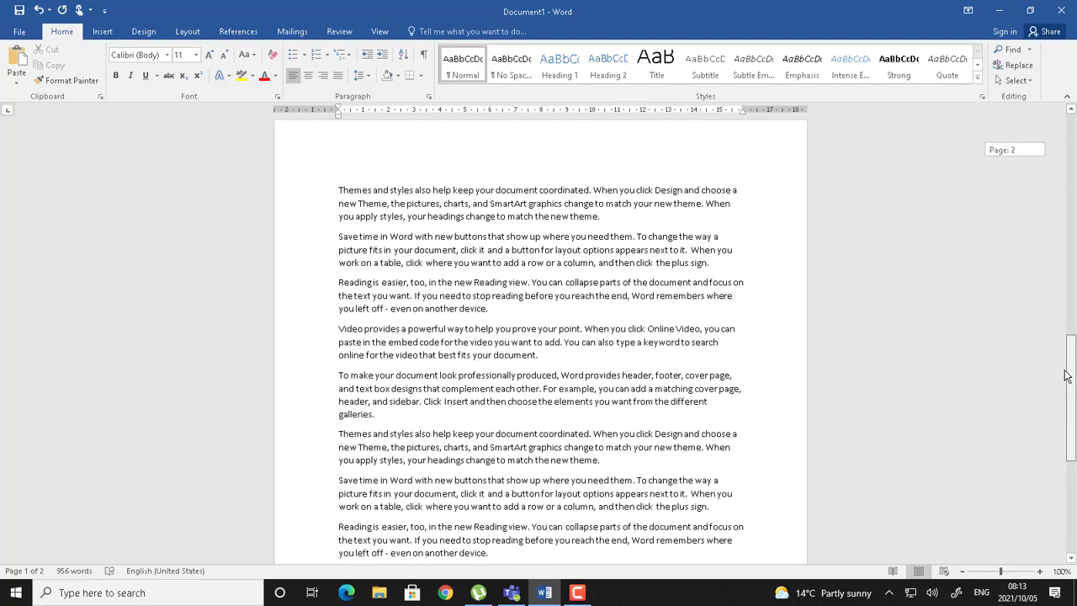
Insert two new paragraphs above the document's first paragraph and enter the heading "My work" at the start of page 1.
scroll(410, 225, "up", 15)
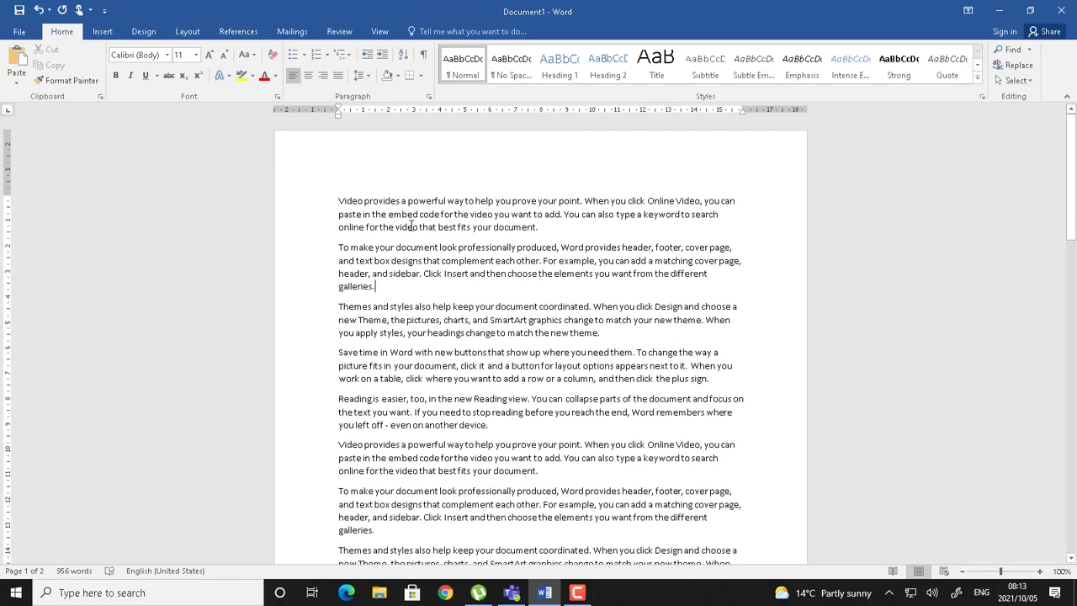
left_click(338, 202)
key("Return")
key("Return")
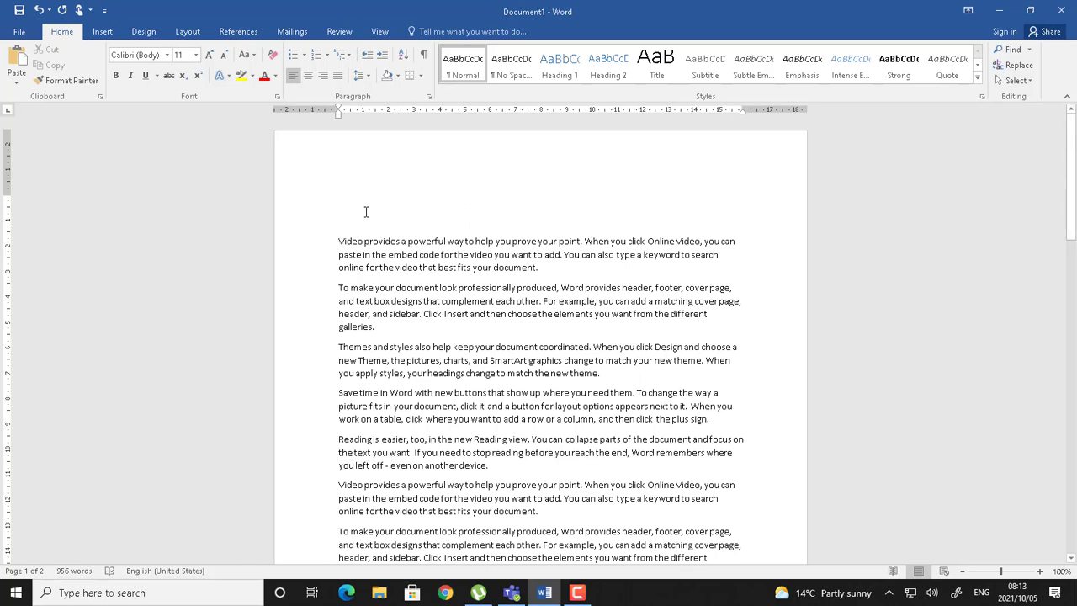
type("m")
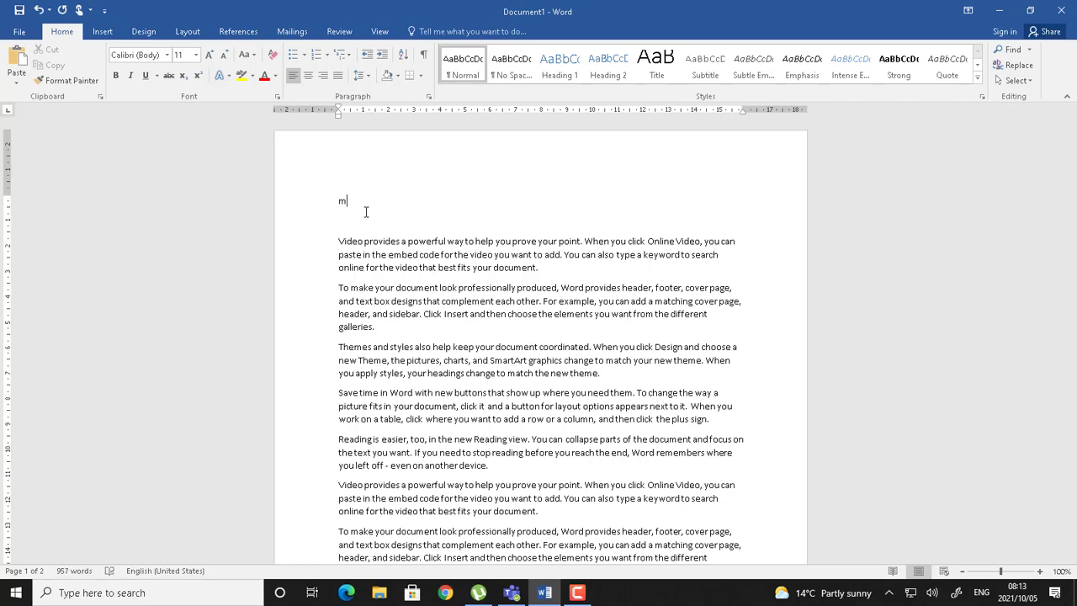
key("BackSpace")
type("my work")
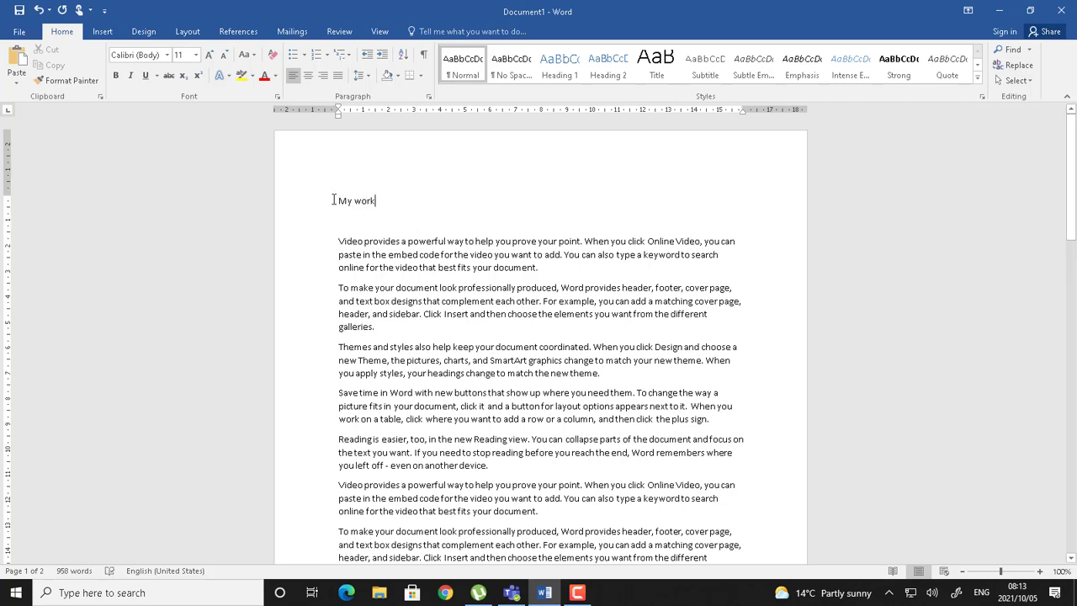
Center the "My work" heading line and change its alignment to right.
left_click_drag(333, 200, 376, 202)
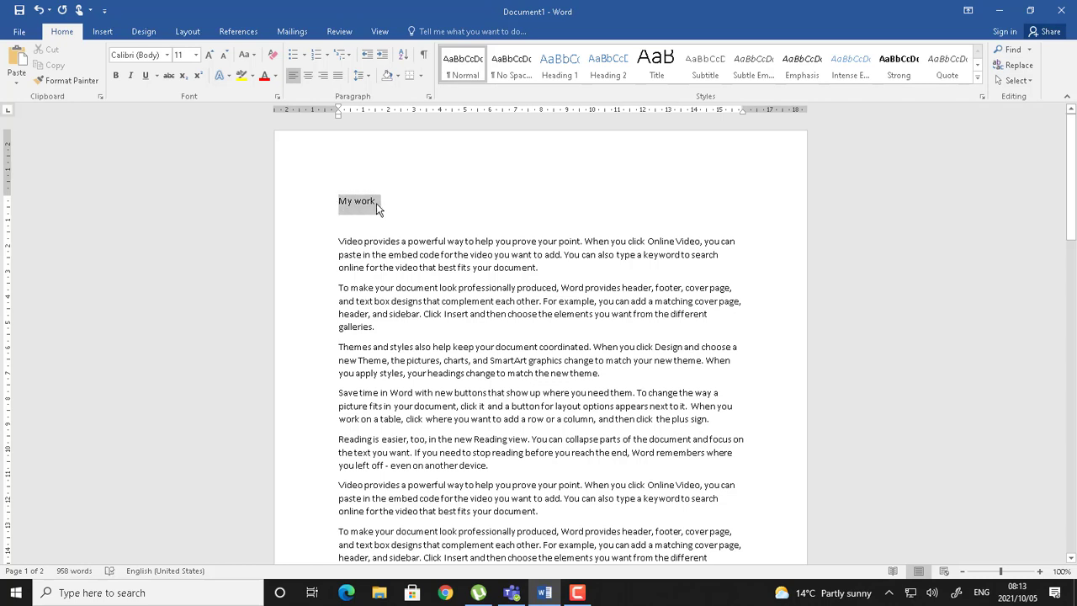
left_click(307, 76)
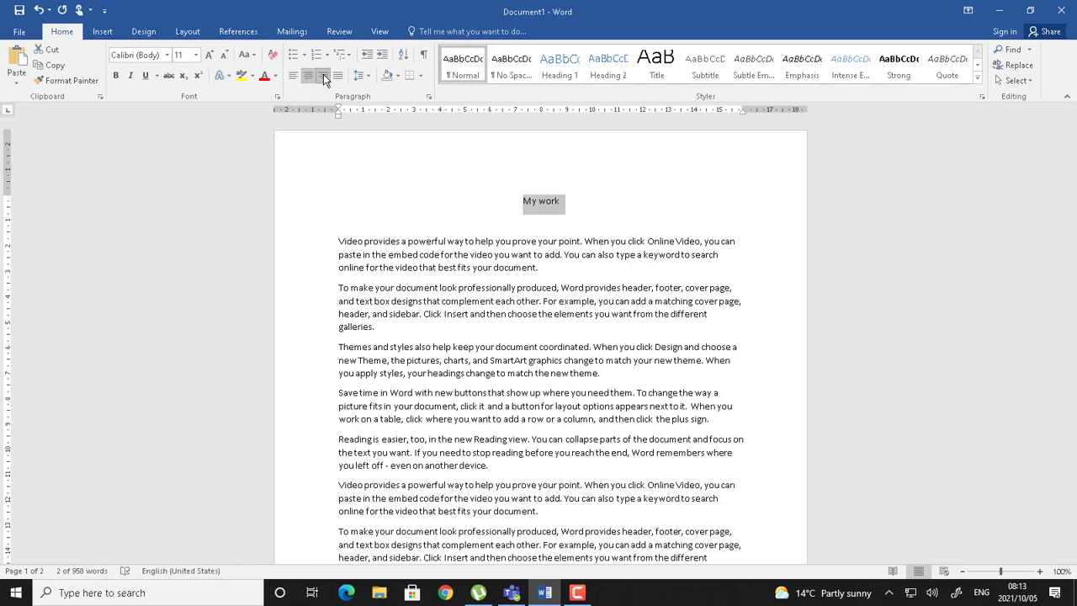
left_click(323, 75)
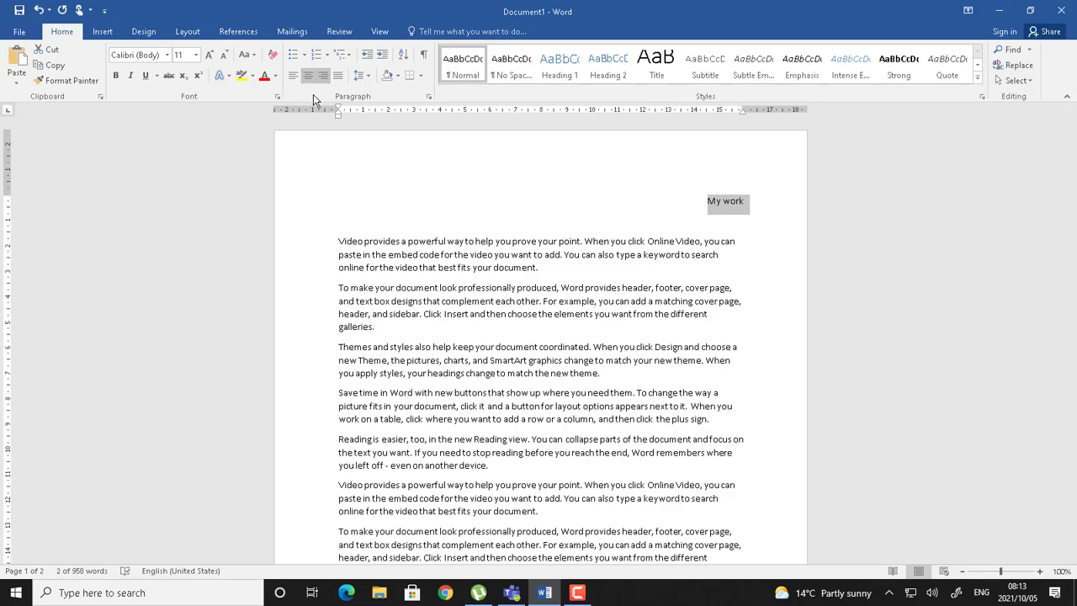
Set the vertical alignment of all text on the second page to Center, applying the page setup to the selected text only.
left_click_drag(1074, 197, 1075, 520)
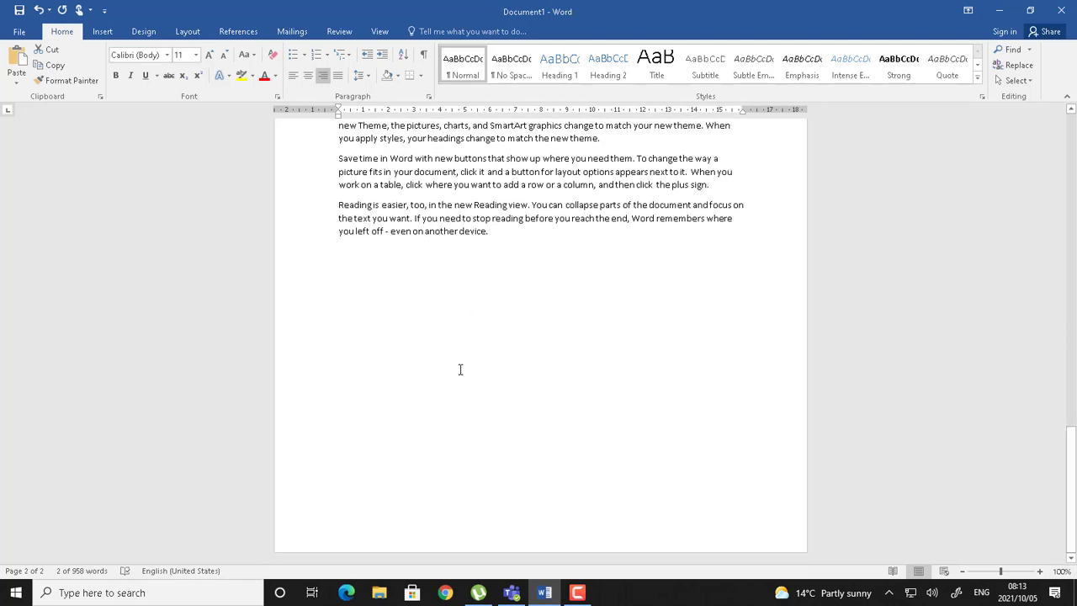
scroll(514, 262, "up", 5)
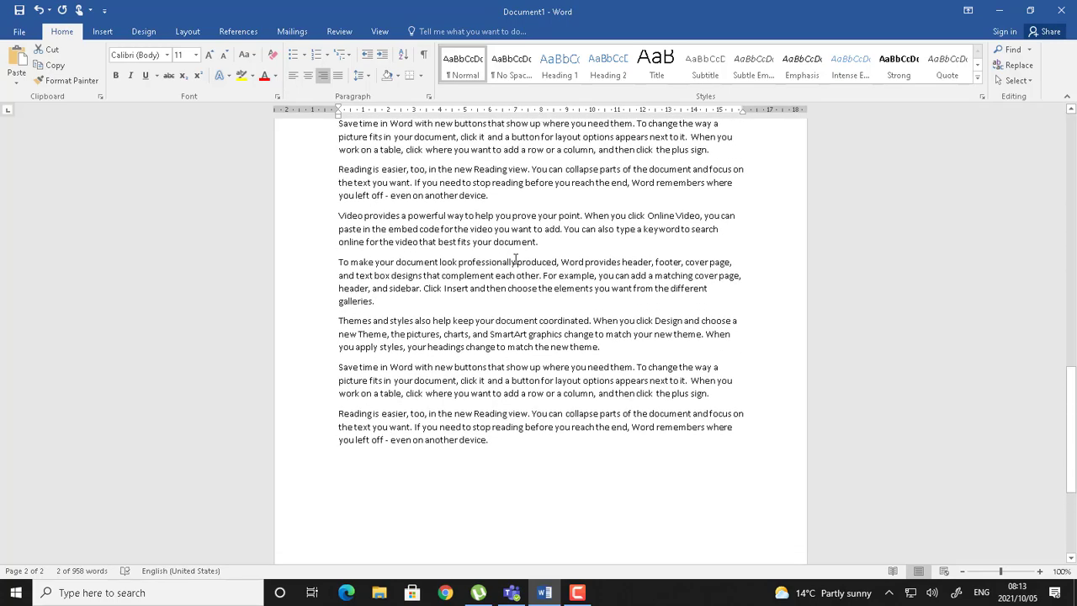
scroll(515, 261, "up", 3)
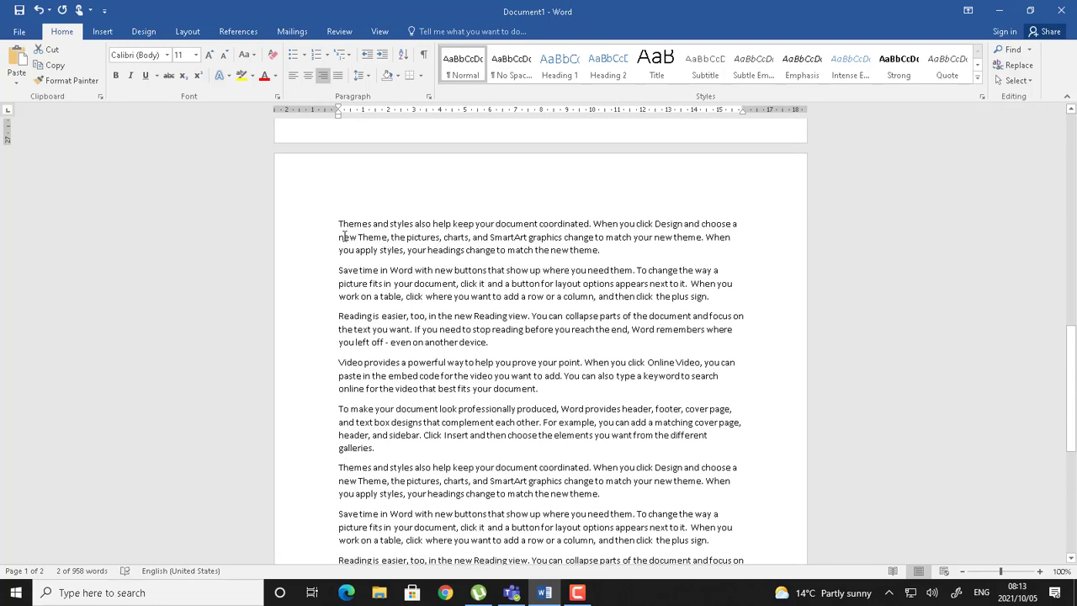
left_click_drag(336, 224, 493, 473)
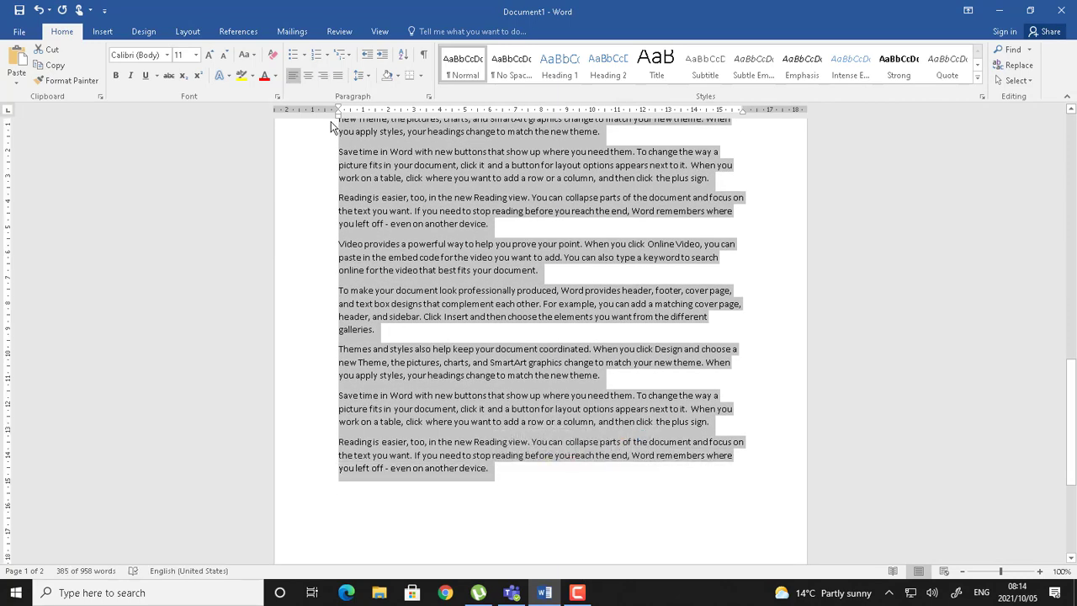
left_click(185, 33)
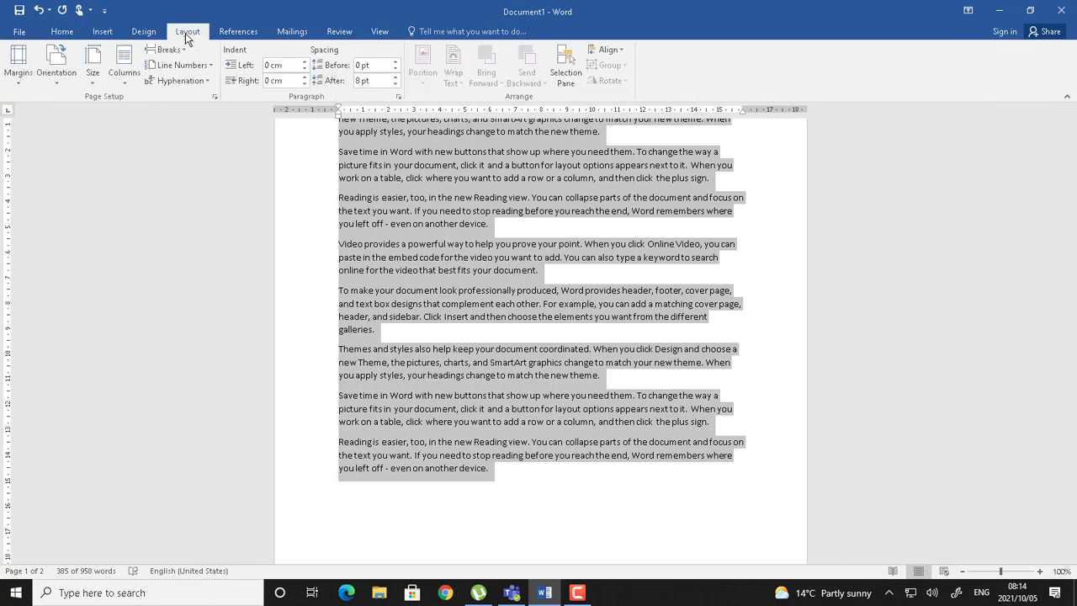
left_click(215, 99)
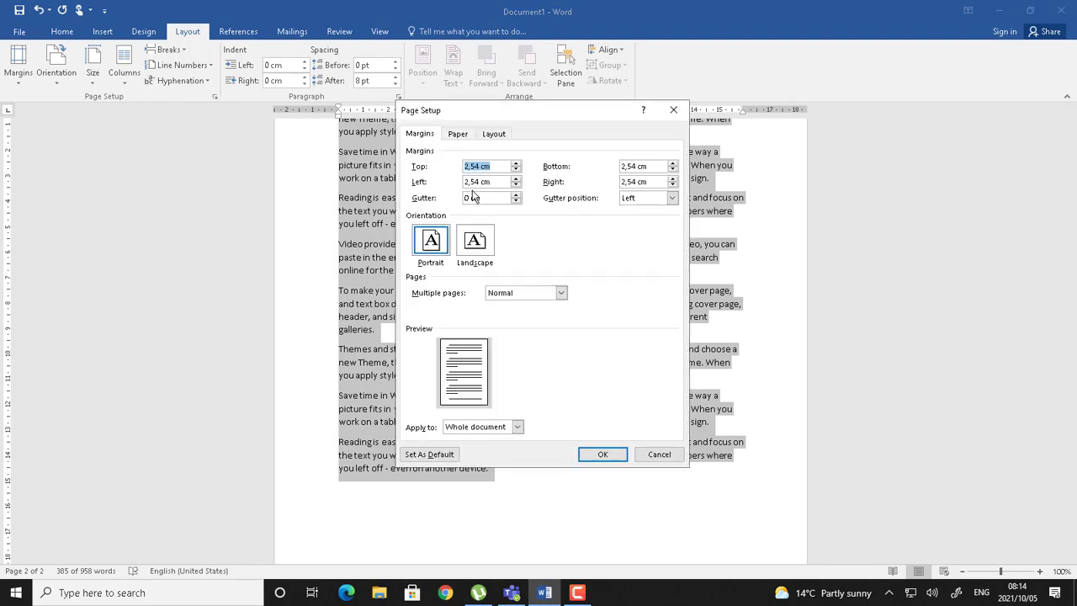
left_click(493, 134)
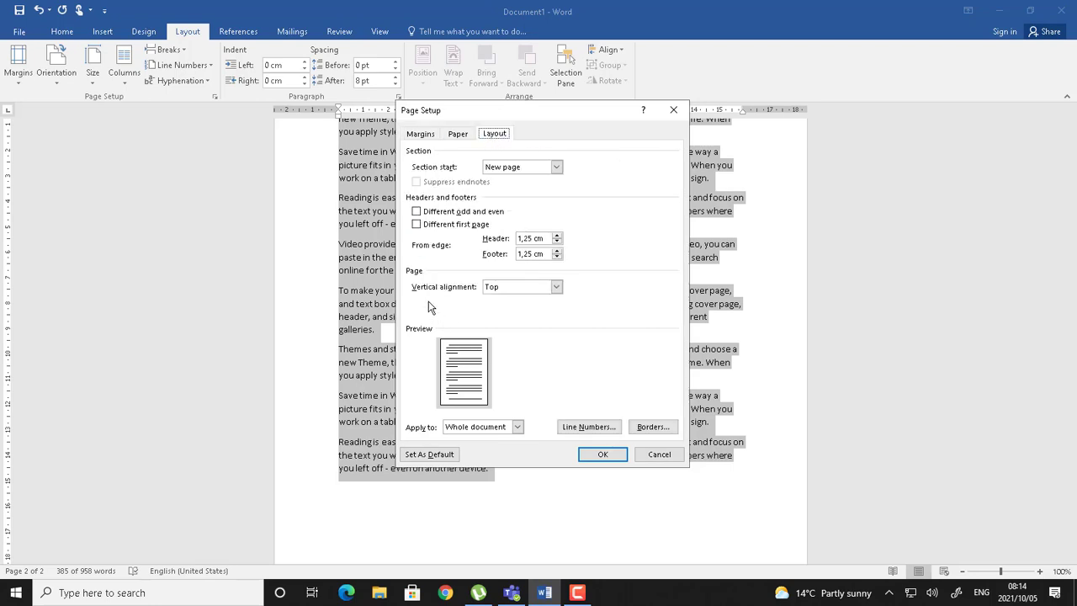
left_click(556, 287)
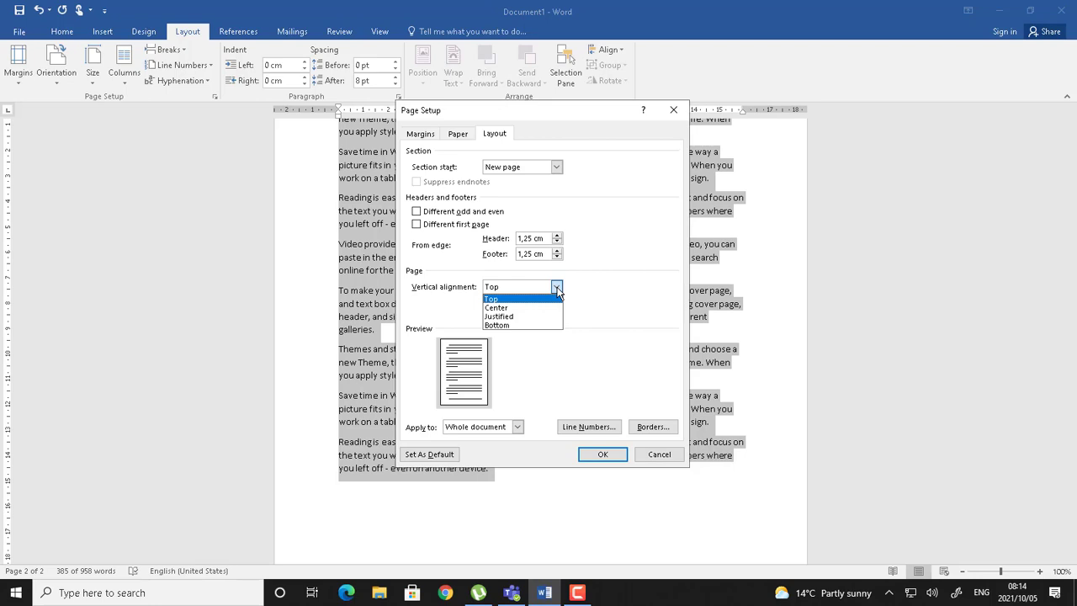
left_click(498, 309)
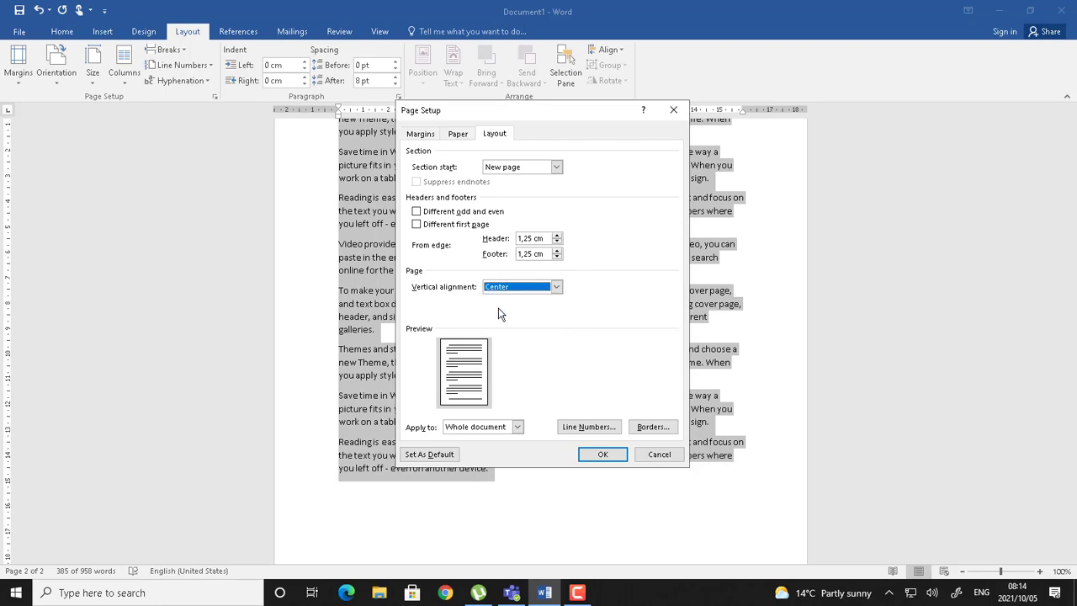
left_click(518, 427)
left_click(477, 448)
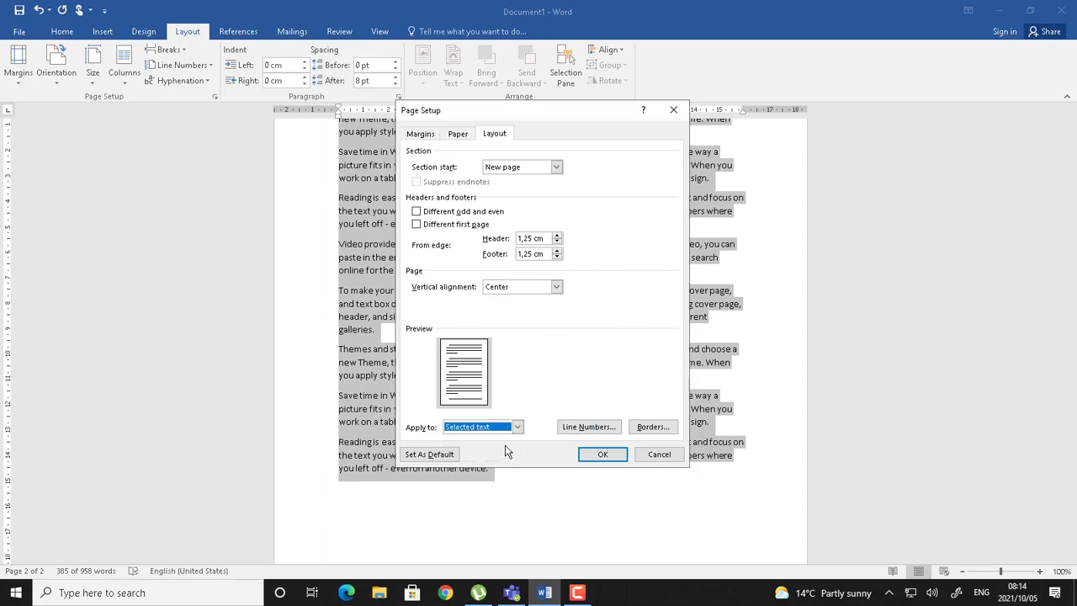
left_click(604, 458)
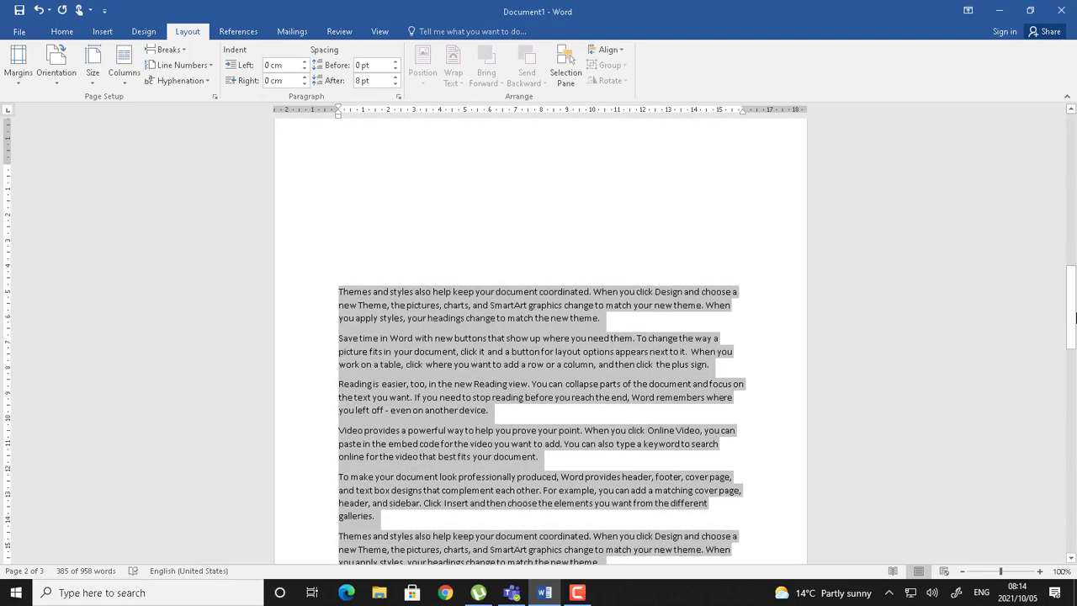
Check the vertical centering on the second page and undo that page setup change.
mouse_move(1071, 312)
left_mouse_down()
mouse_move(1076, 289)
mouse_move(1075, 300)
left_mouse_up()
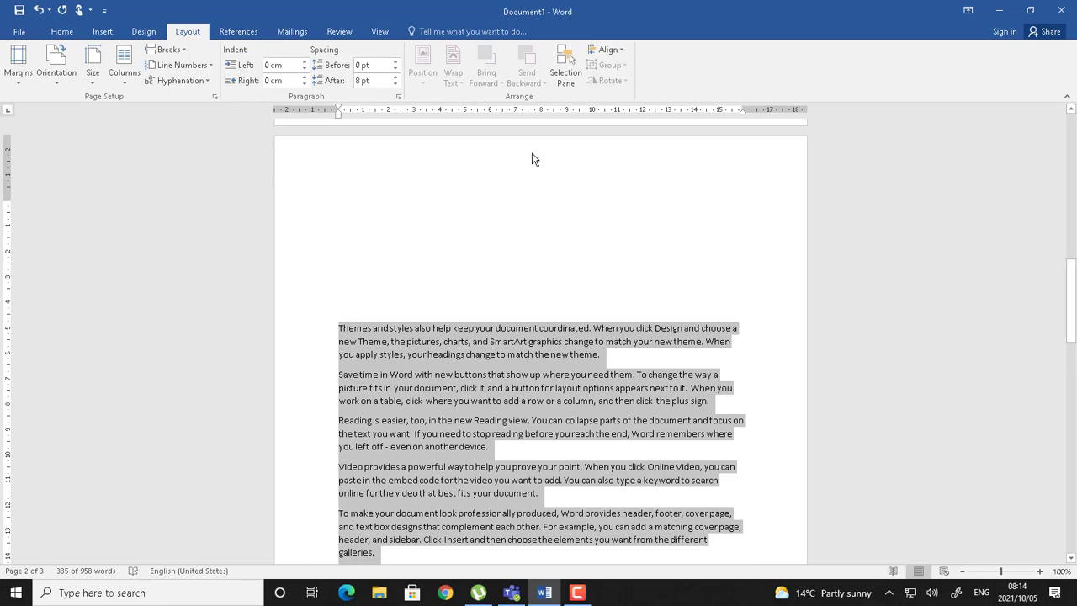
left_click_drag(1074, 292, 1073, 378)
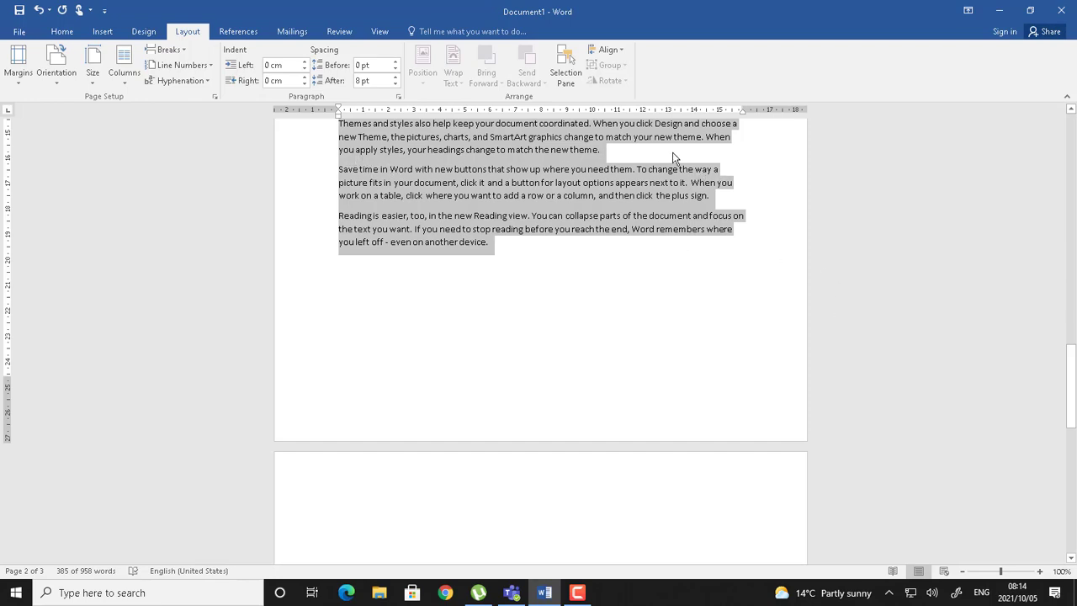
left_click_drag(1072, 377, 1075, 345)
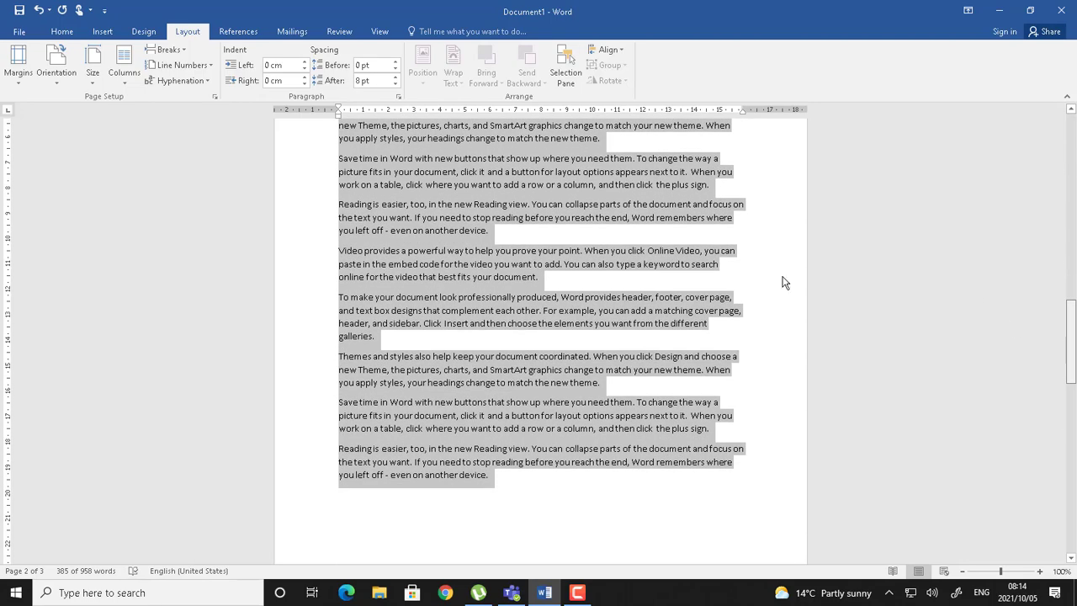
left_click(37, 12)
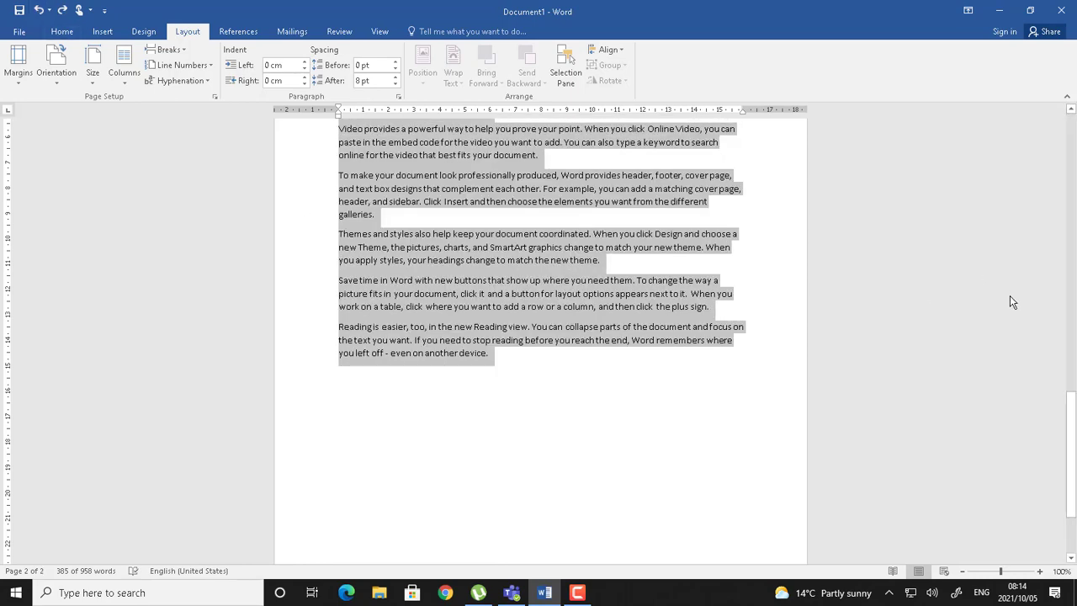
Place the cursor in the first paragraph on page 1 and format the page numbers to start at 89.
left_click_drag(1073, 420, 1072, 141)
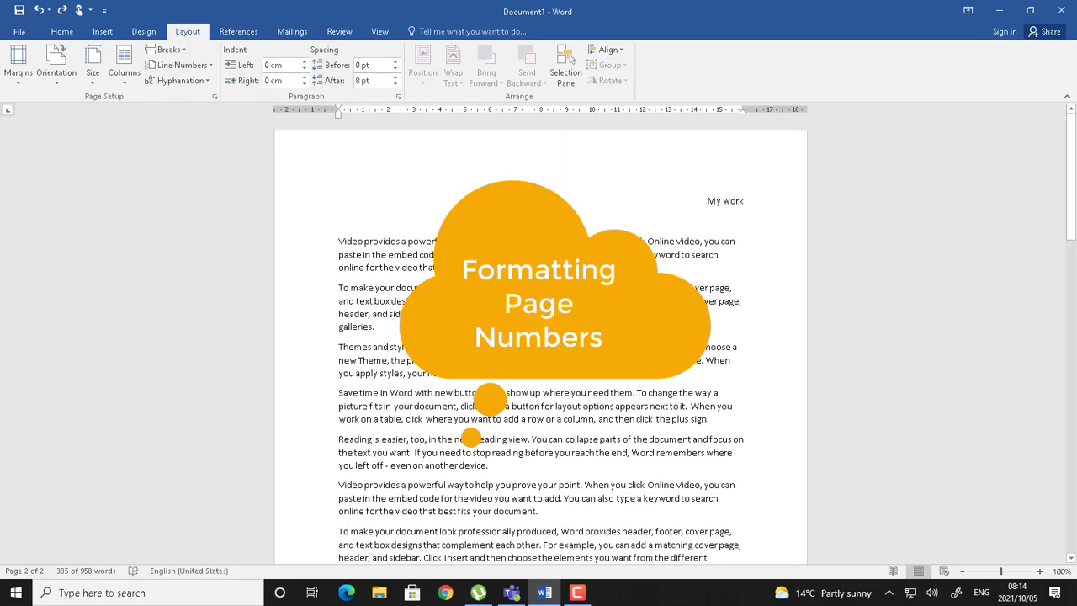
left_click(547, 295)
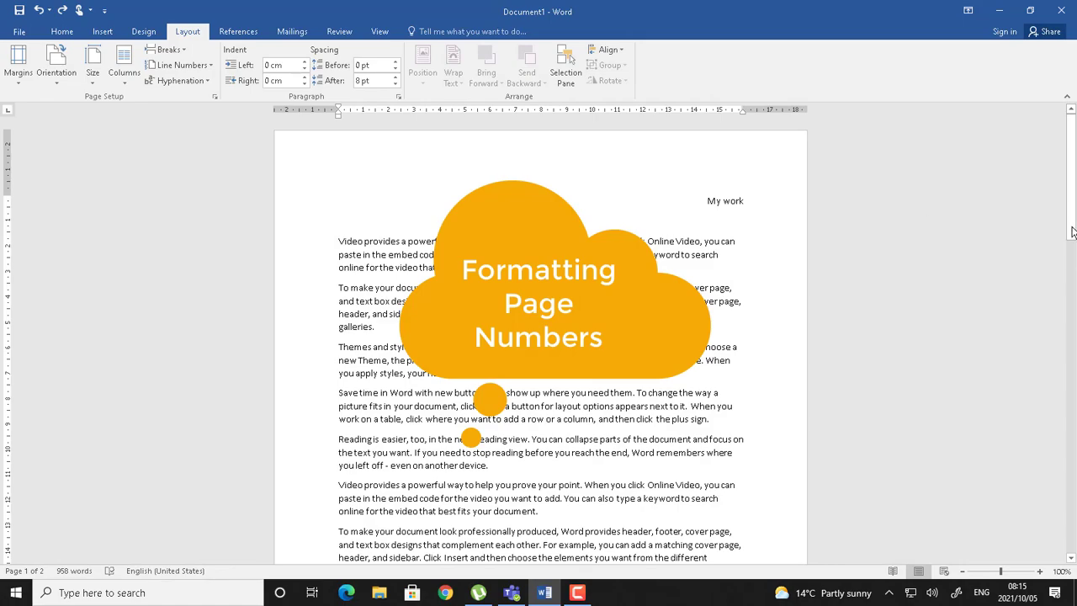
left_click_drag(1073, 188, 1073, 365)
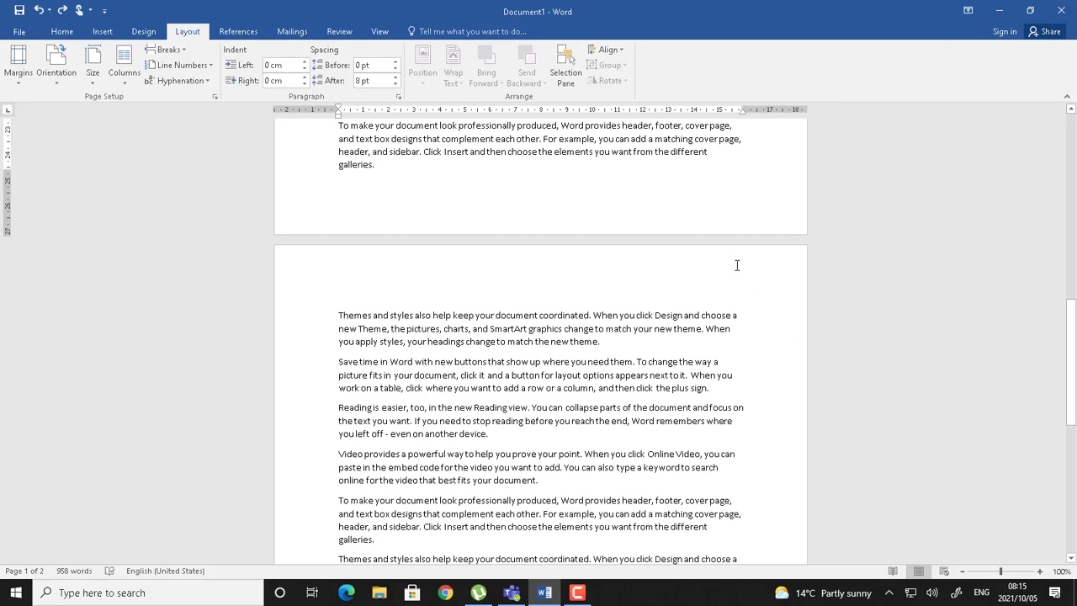
left_click_drag(1073, 361, 1074, 137)
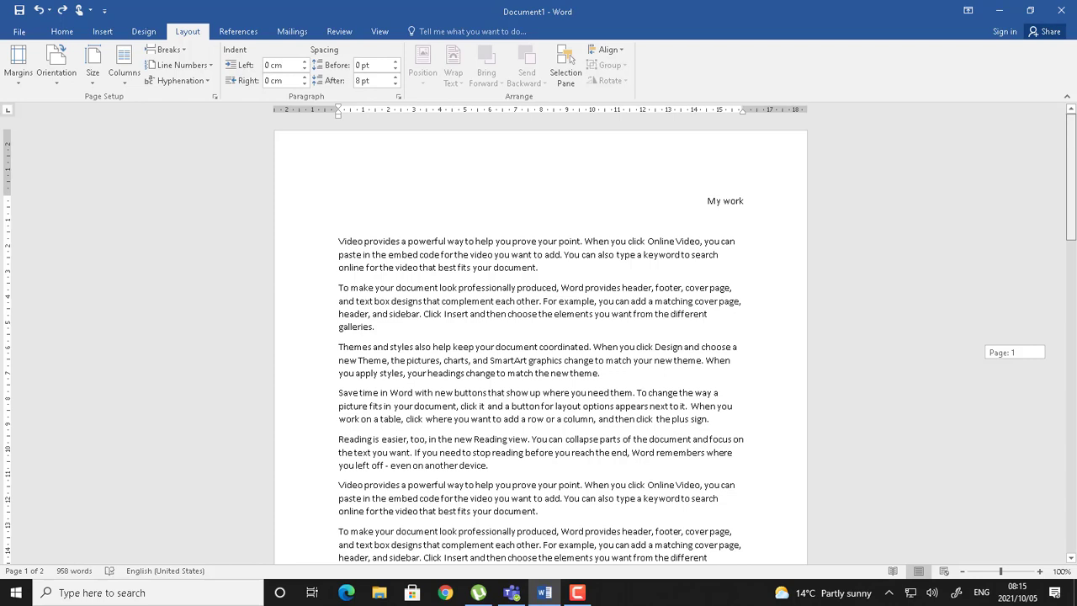
left_click(102, 32)
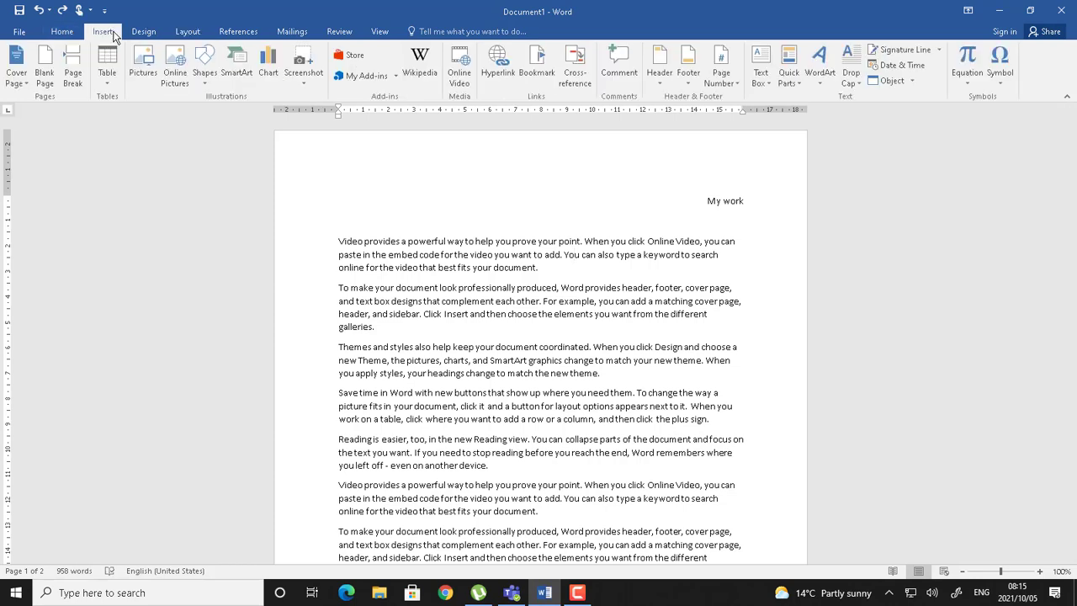
left_click(733, 84)
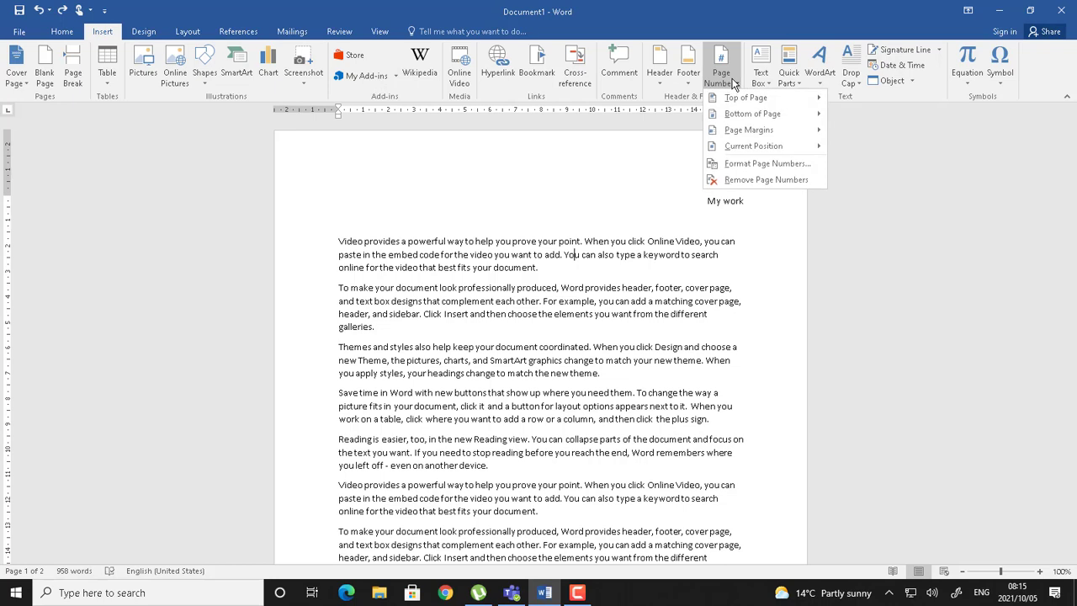
left_click(747, 164)
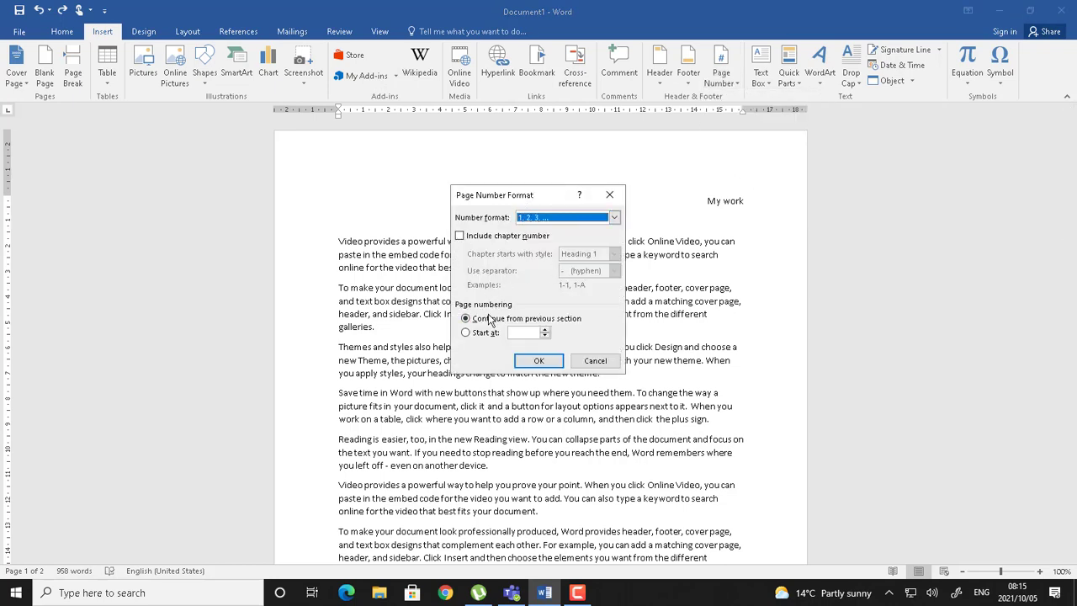
left_click(468, 333)
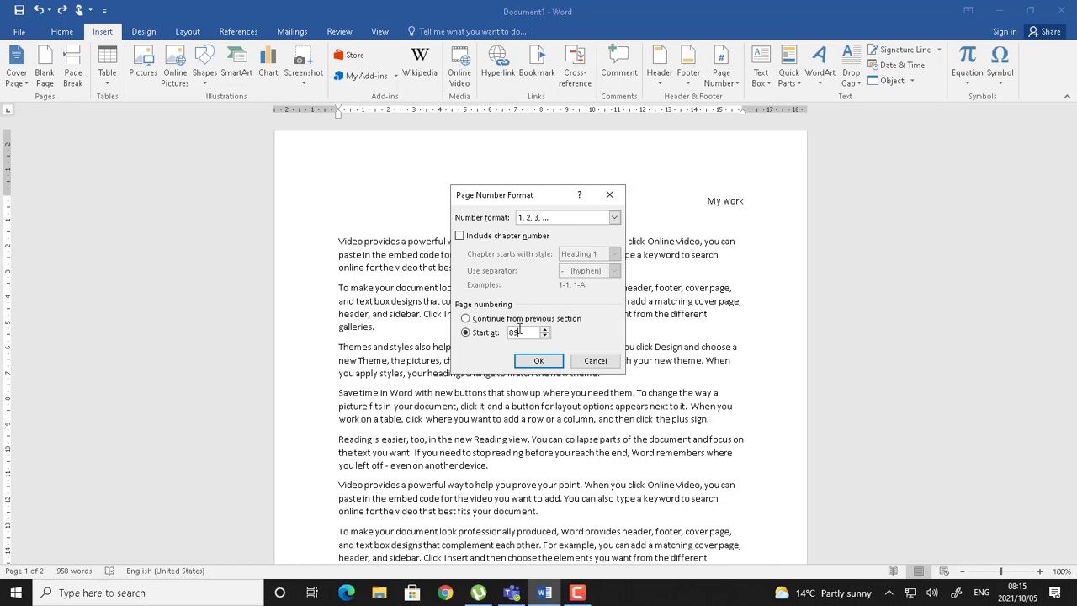
type("89")
left_click(541, 360)
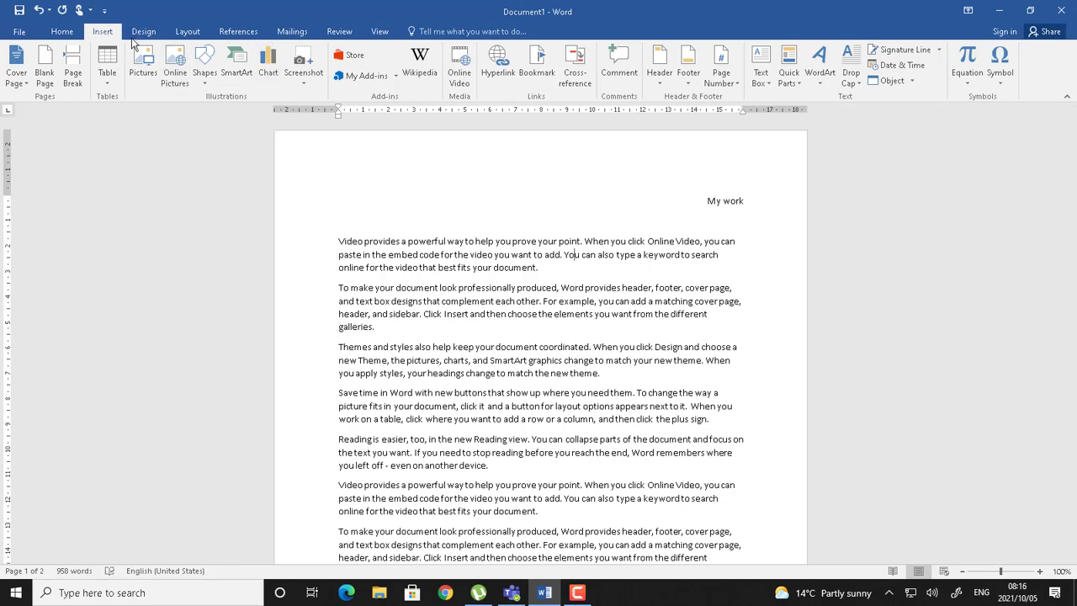
Insert a Plain Number 2 page number at the bottom of the pages and leave footer editing.
left_click(721, 84)
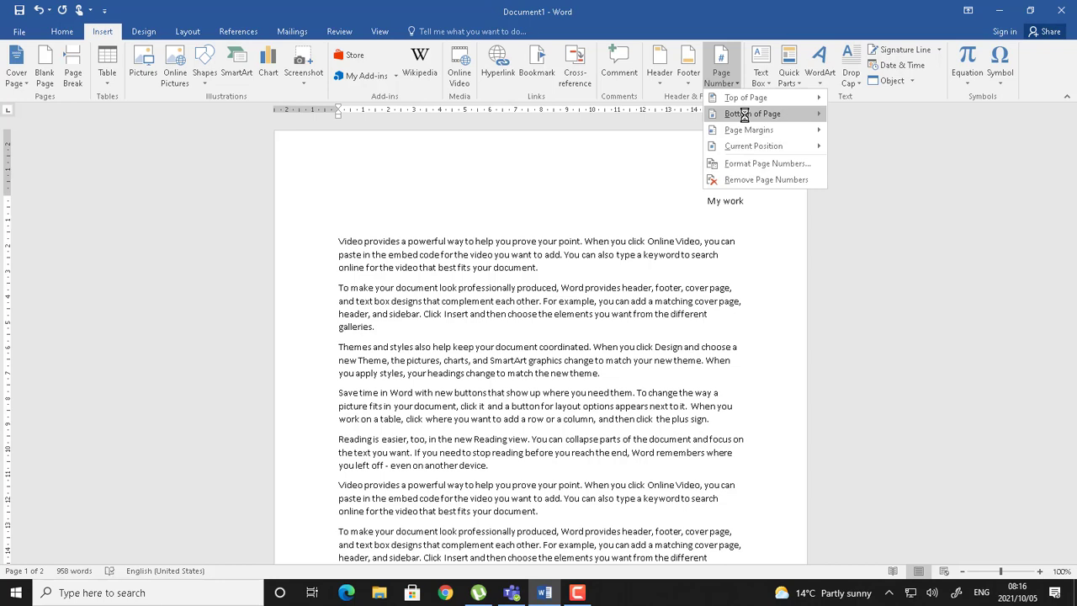
mouse_move(745, 114)
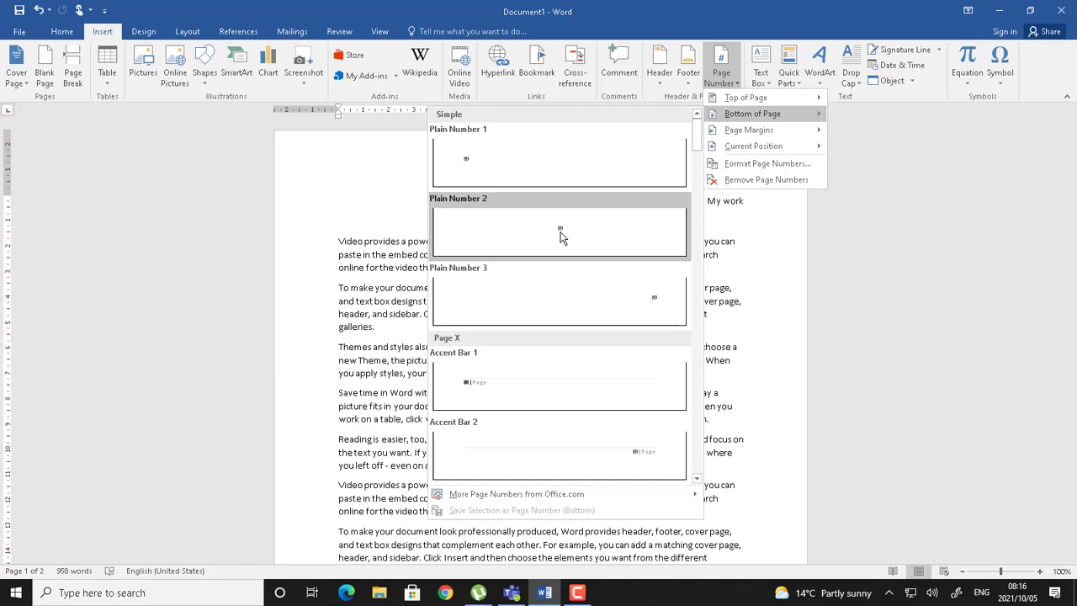
left_click(562, 238)
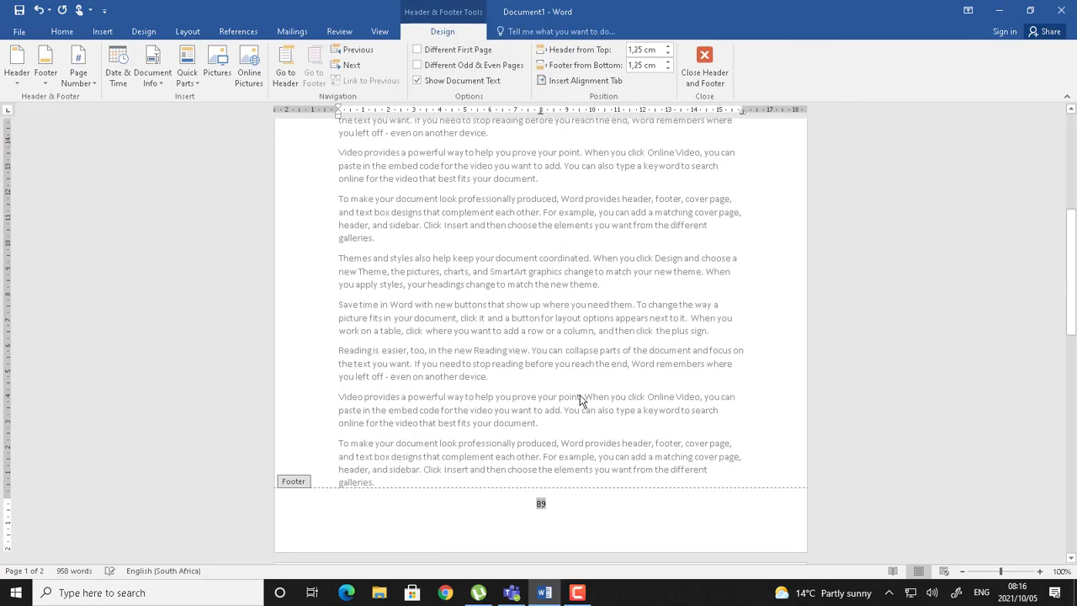
left_click(709, 59)
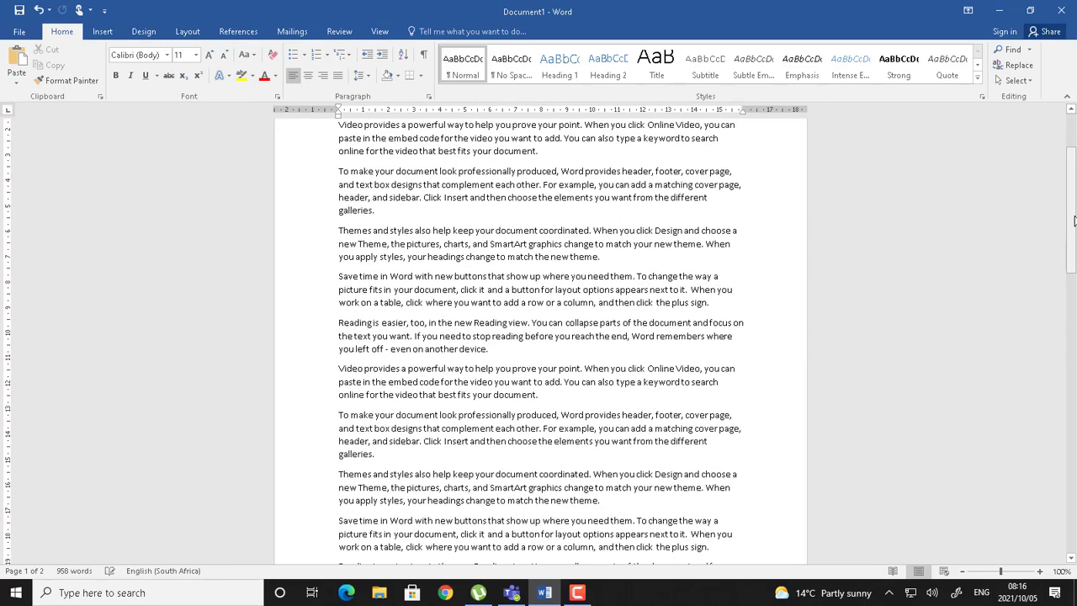
Check the page number at the bottom of page 2 and undo the page number insertion.
left_click_drag(1074, 222, 1073, 517)
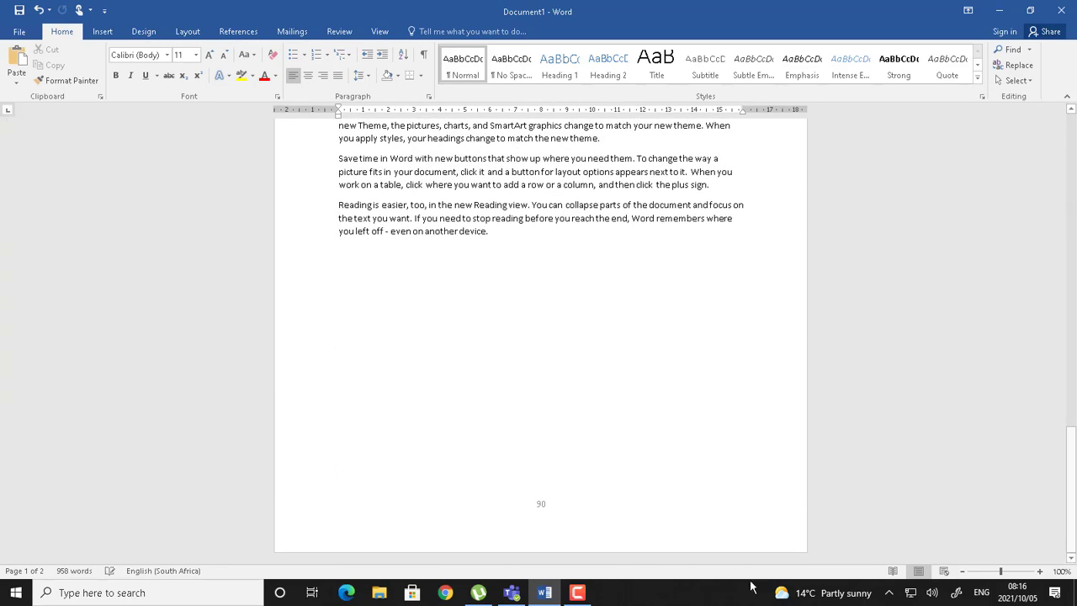
left_click(720, 543)
left_click(39, 11)
scroll(486, 244, "up", 2)
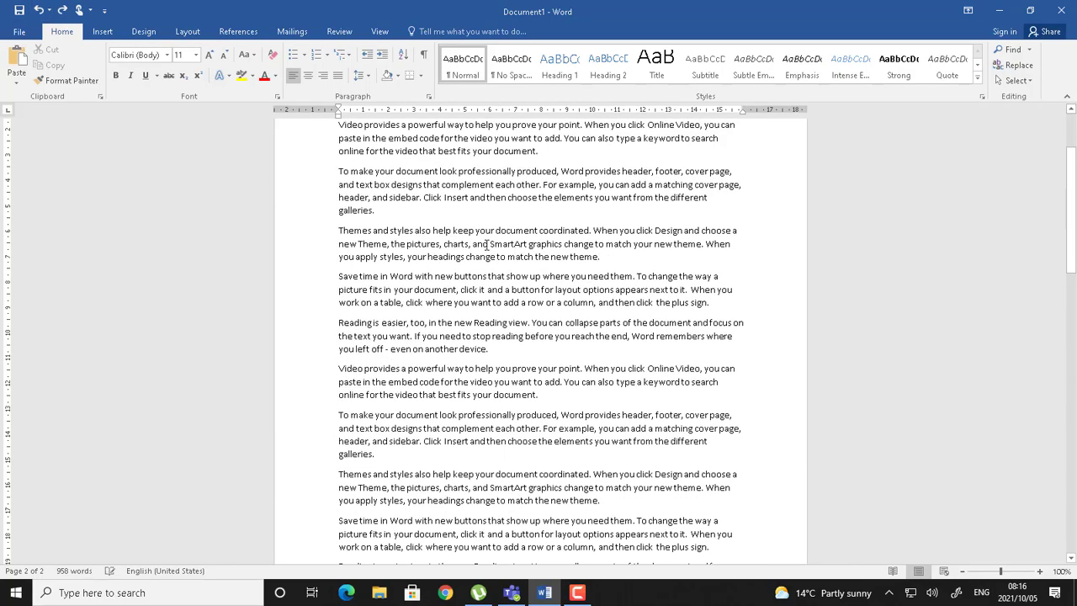
left_click_drag(1072, 221, 1070, 185)
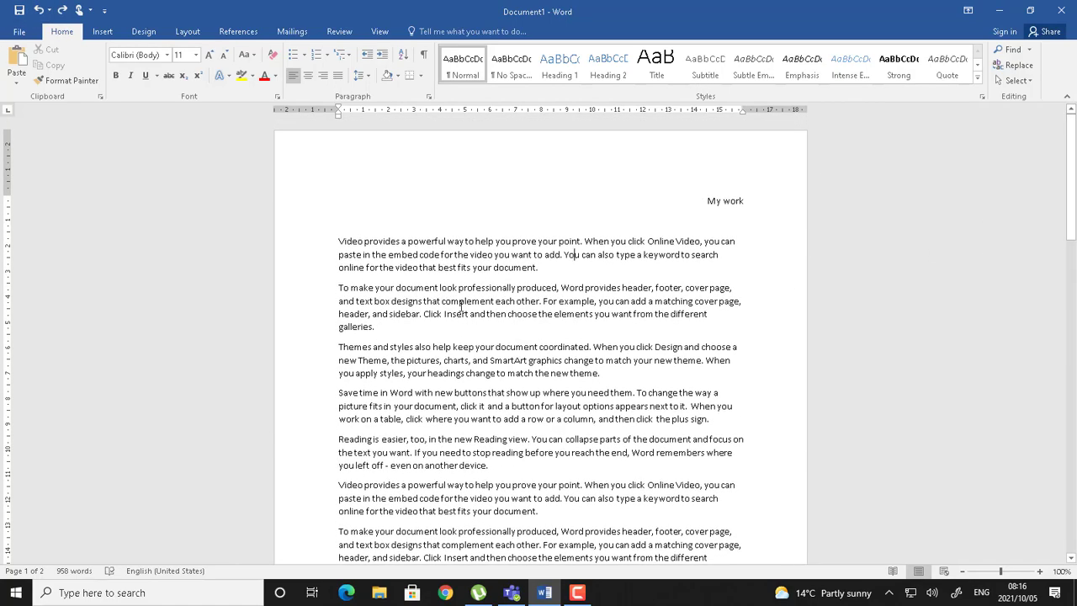
left_click_drag(461, 306, 562, 429)
left_click_drag(473, 501, 603, 506)
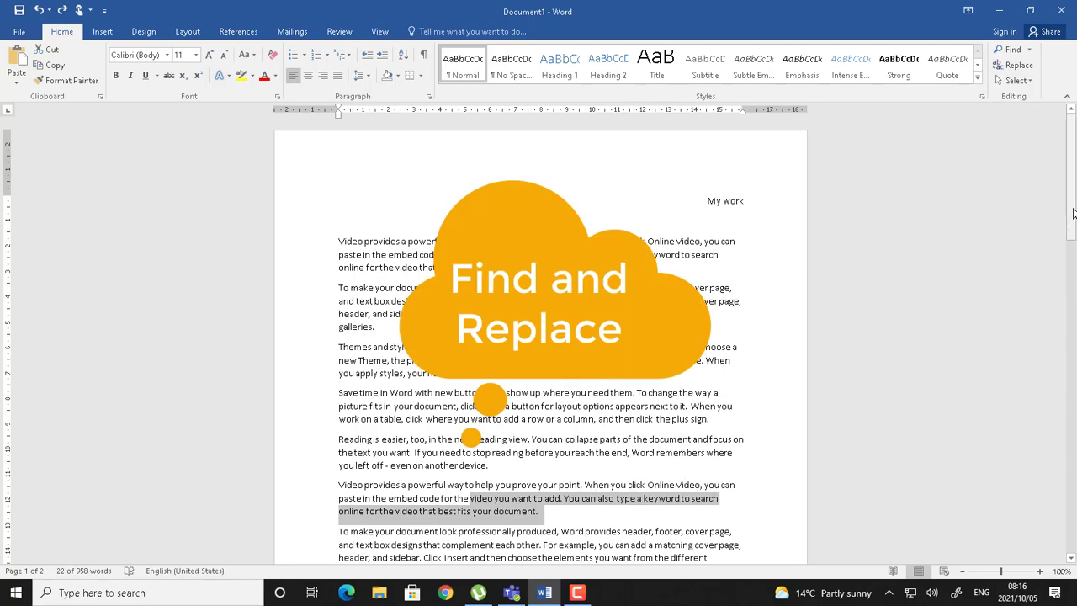
left_click_drag(1074, 208, 1073, 231)
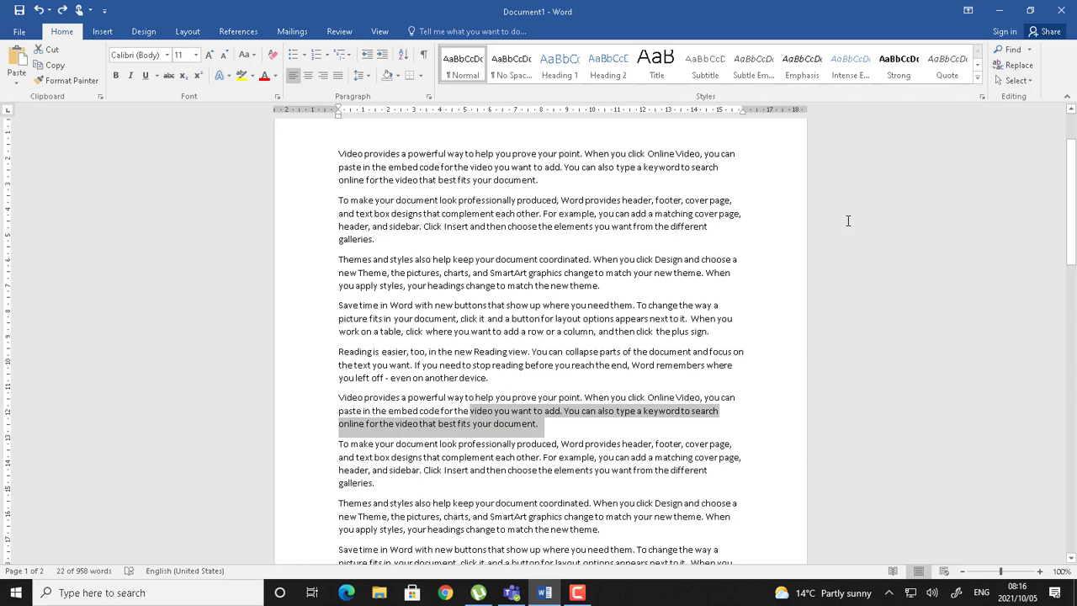
left_click_drag(501, 213, 440, 213)
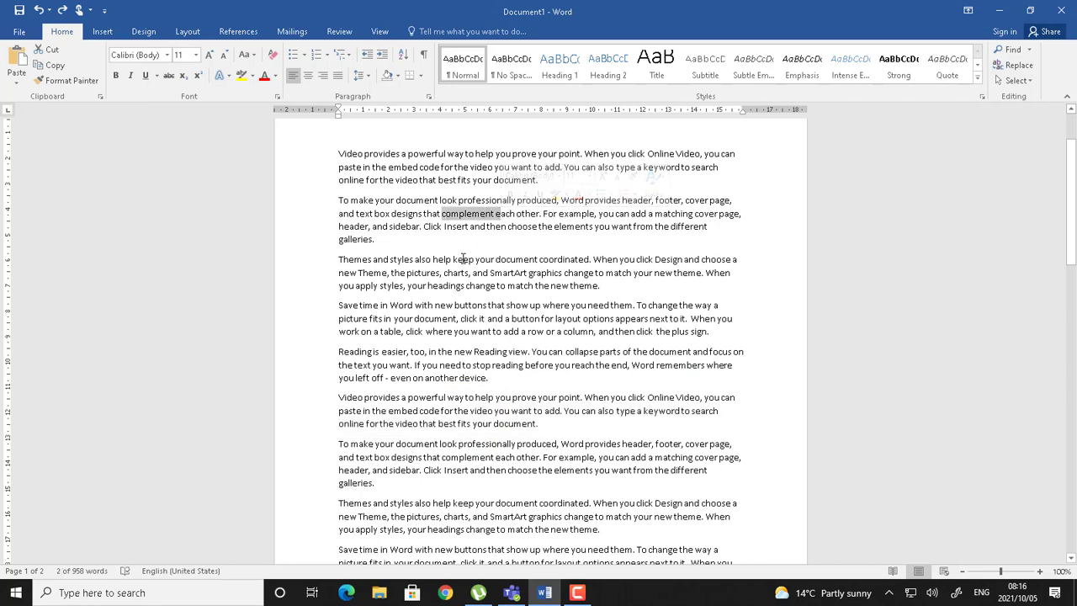
left_click_drag(461, 260, 490, 287)
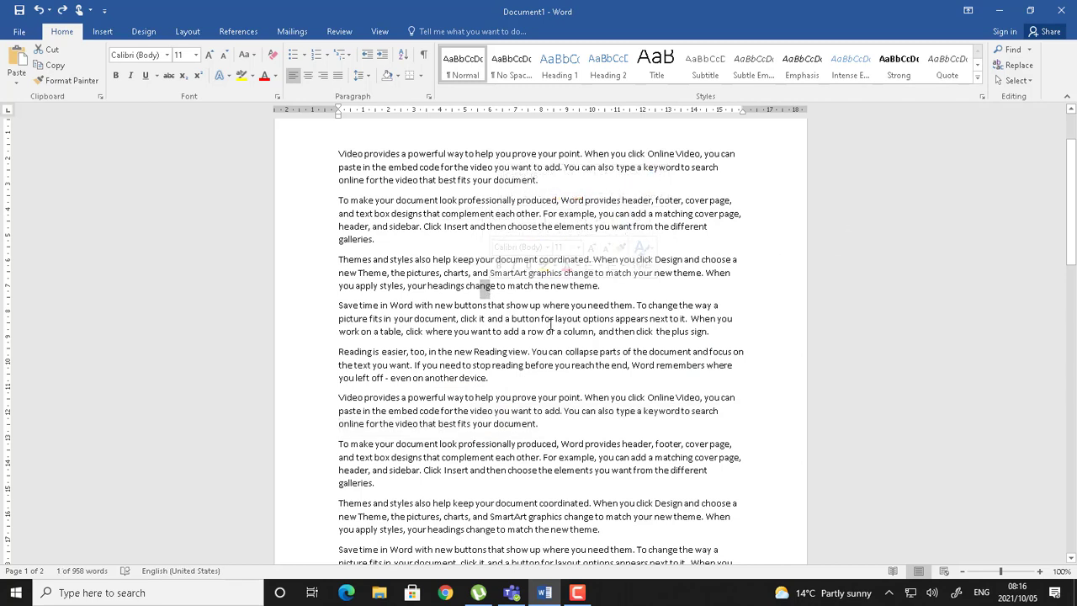
left_click(630, 178)
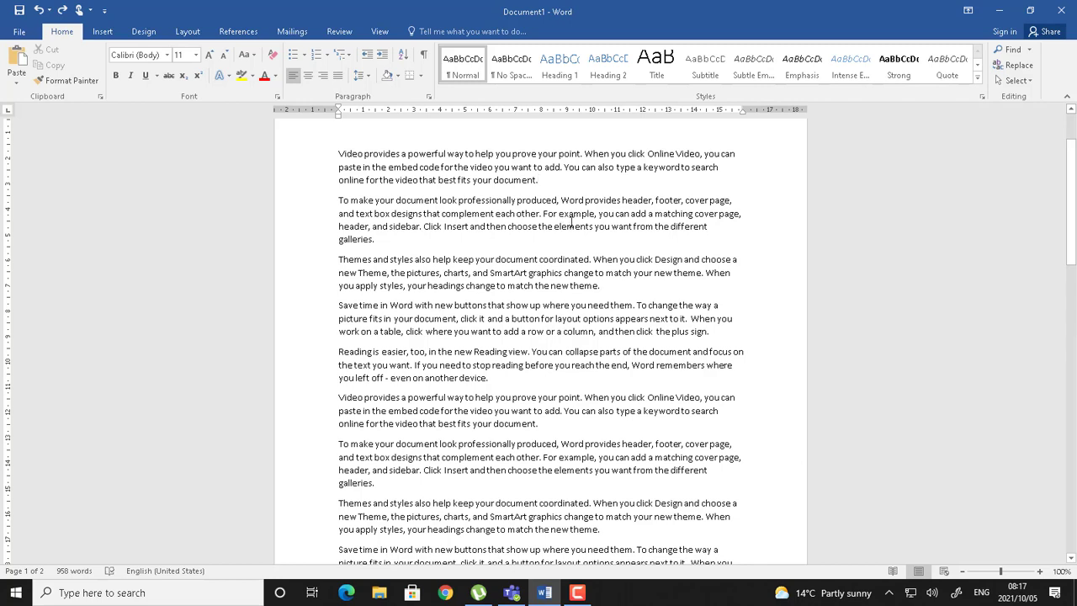
Use Advanced Find to highlight every occurrence of "Theme" in the document.
left_click(1012, 53)
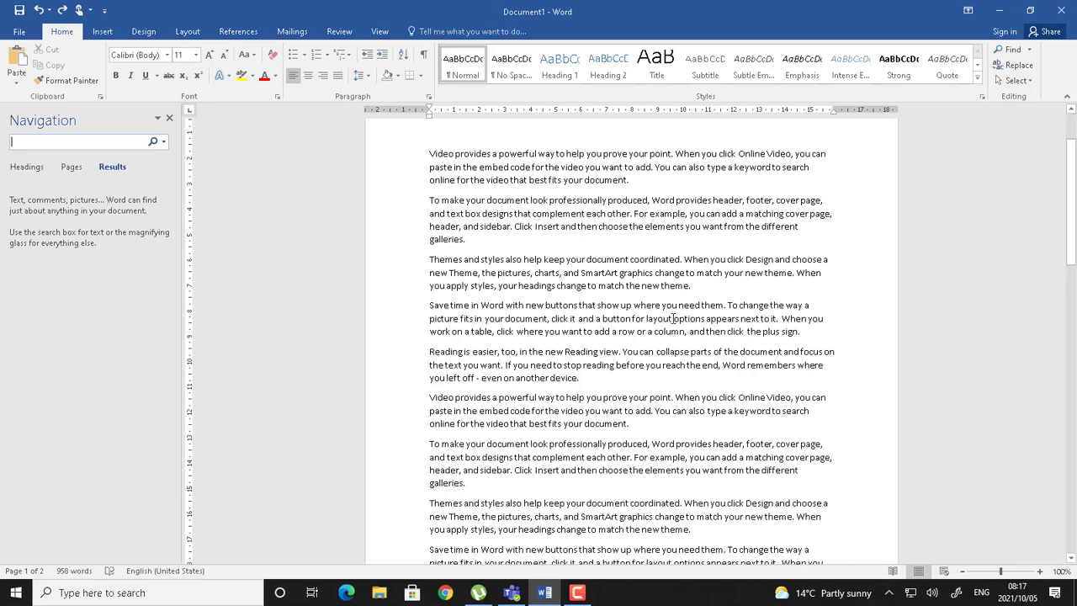
left_click(169, 118)
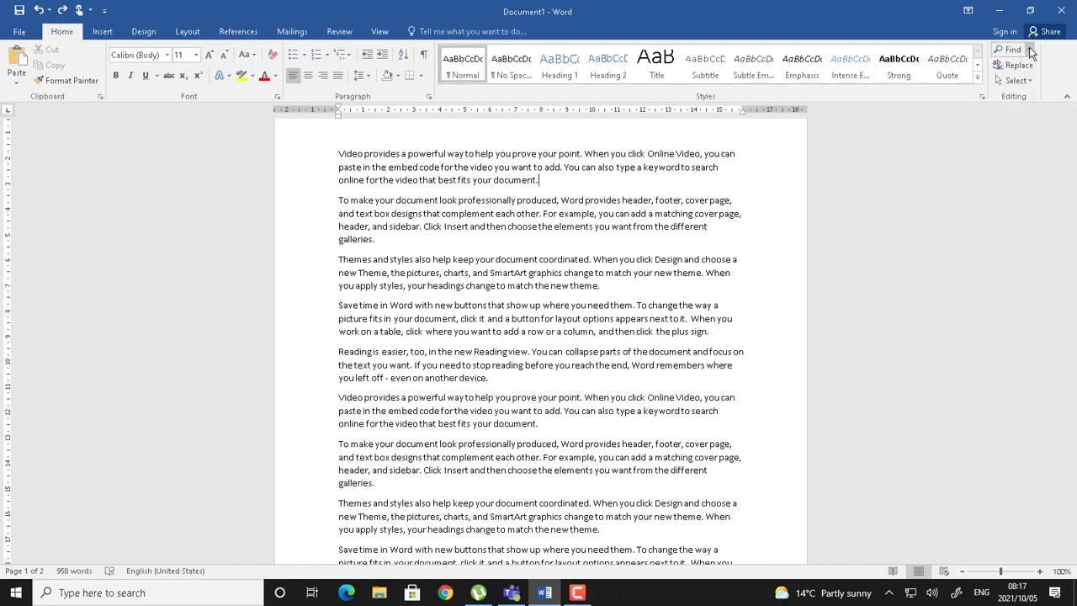
left_click(1031, 50)
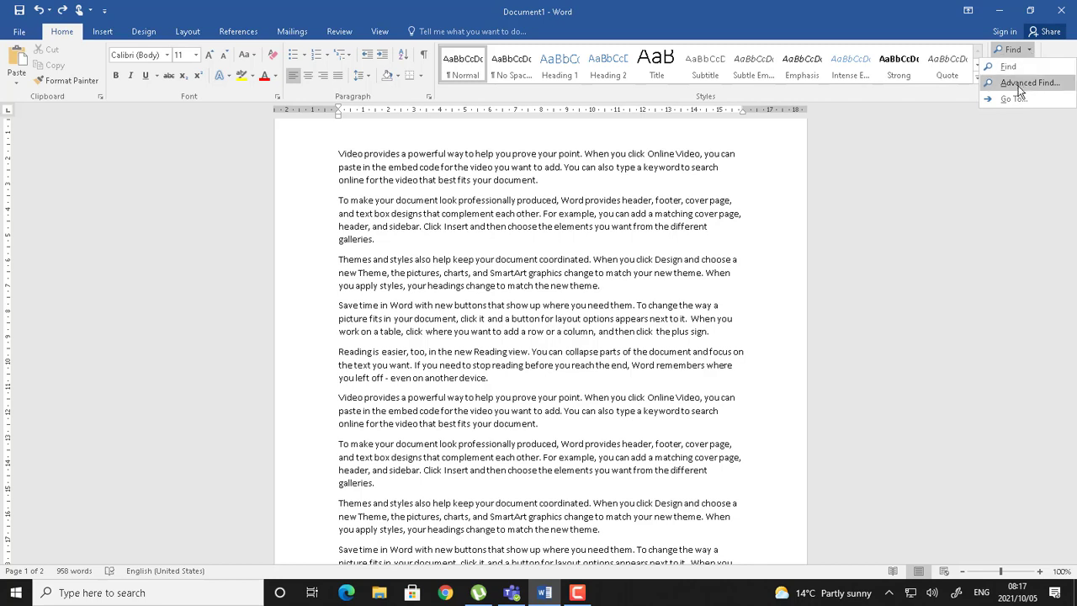
left_click(1020, 84)
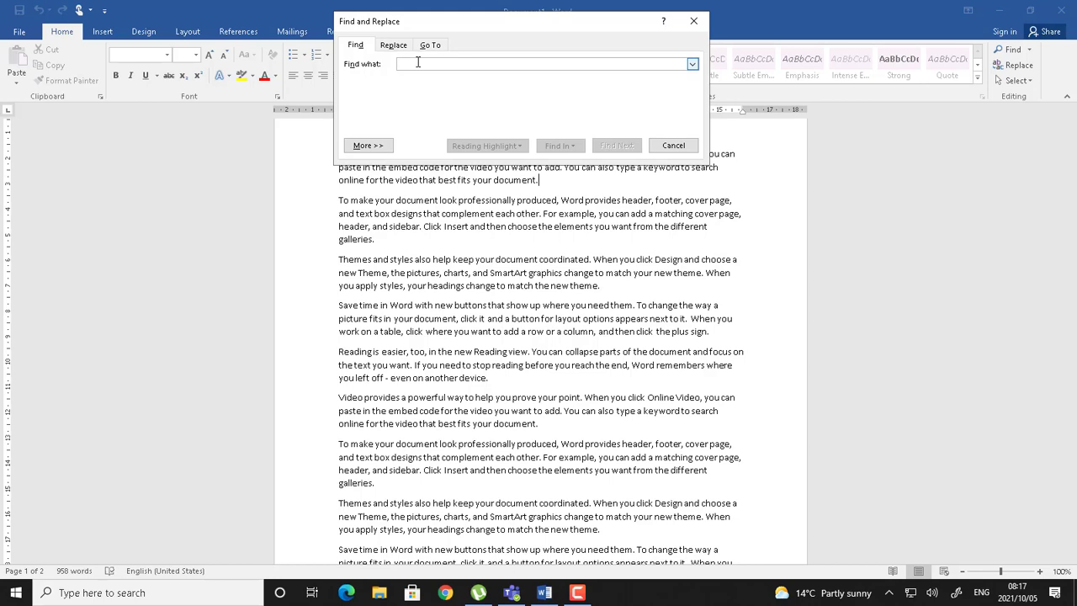
type("Theme")
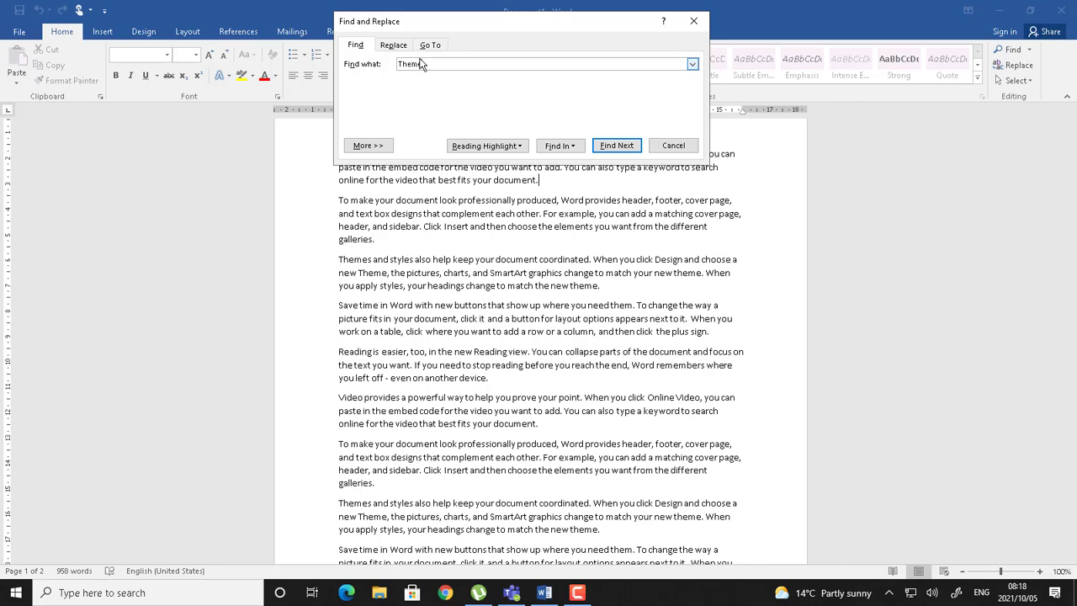
left_click(562, 150)
left_click(521, 160)
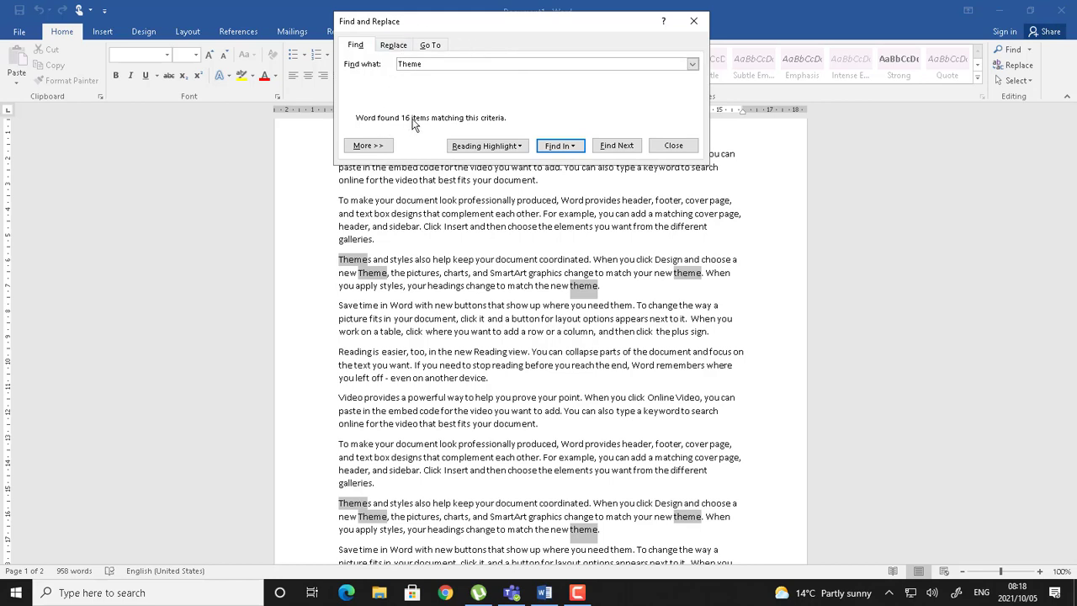
Set "Style" as the replacement text for the found word "Theme".
left_click(399, 49)
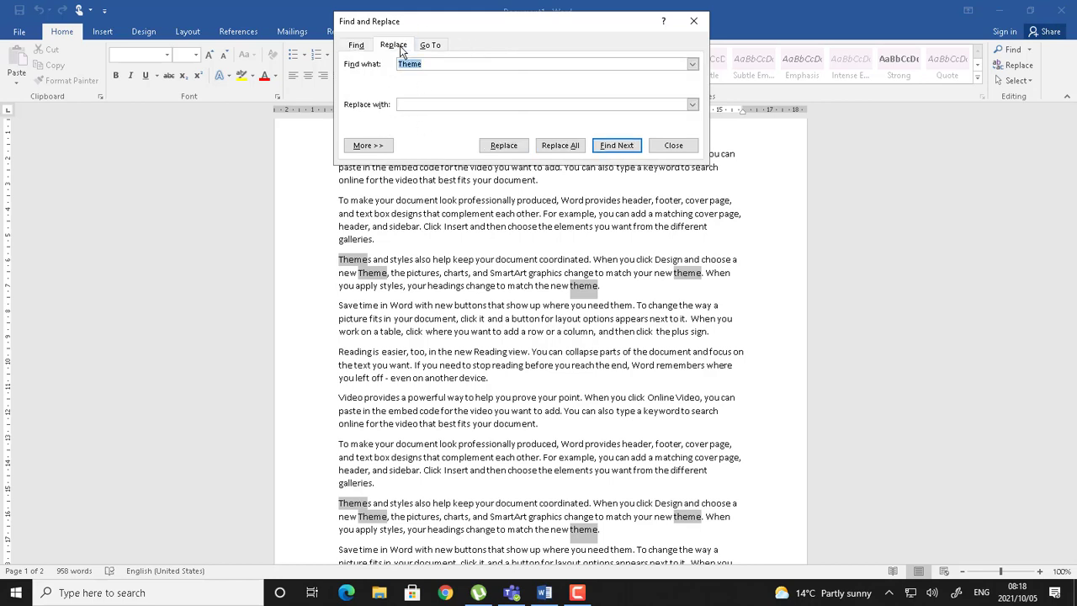
left_click(420, 104)
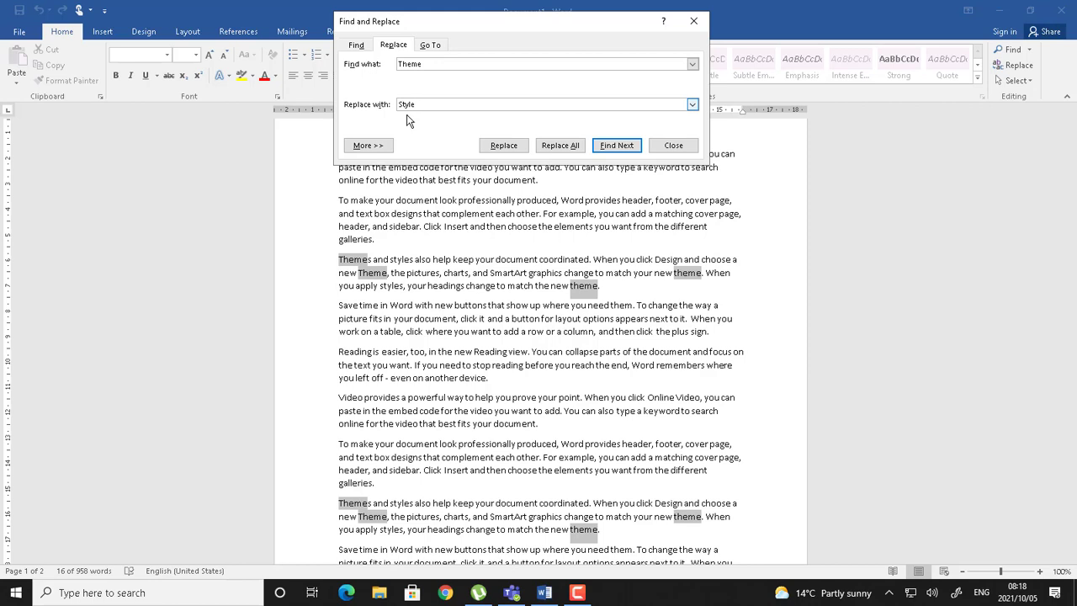
left_click_drag(418, 105, 397, 105)
left_click(422, 105)
Open the font formatting for the replacement text and choose Arial with the Bold Italic style.
left_click(381, 147)
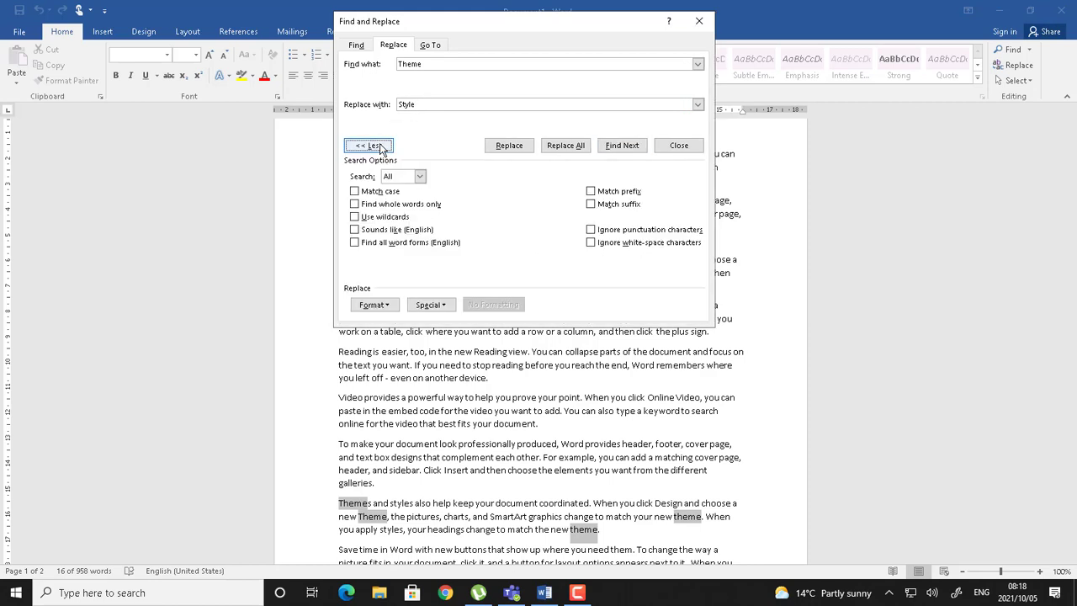
left_click(373, 305)
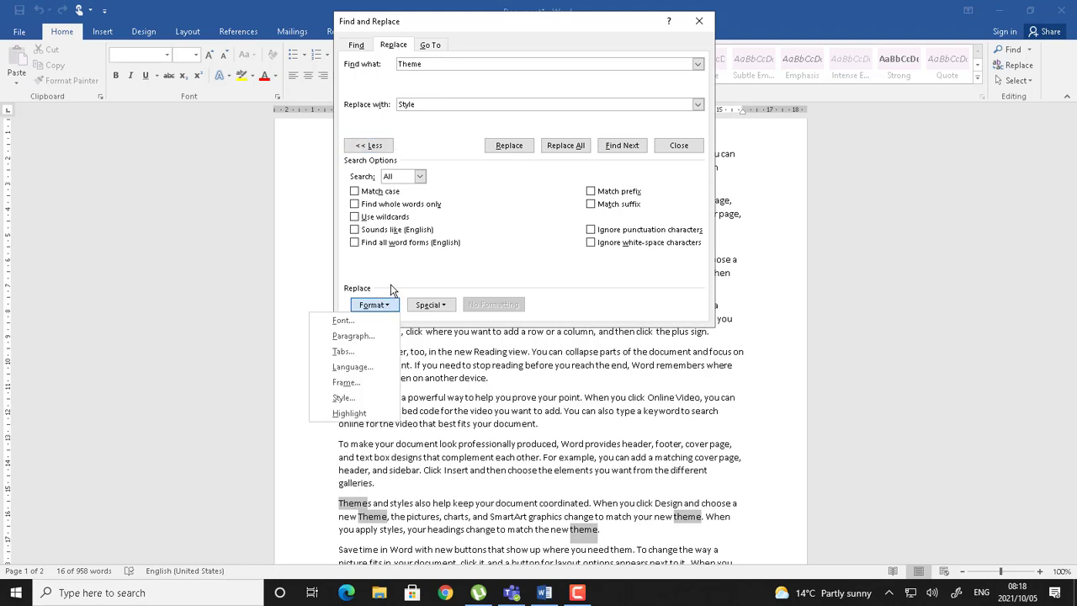
left_click(340, 319)
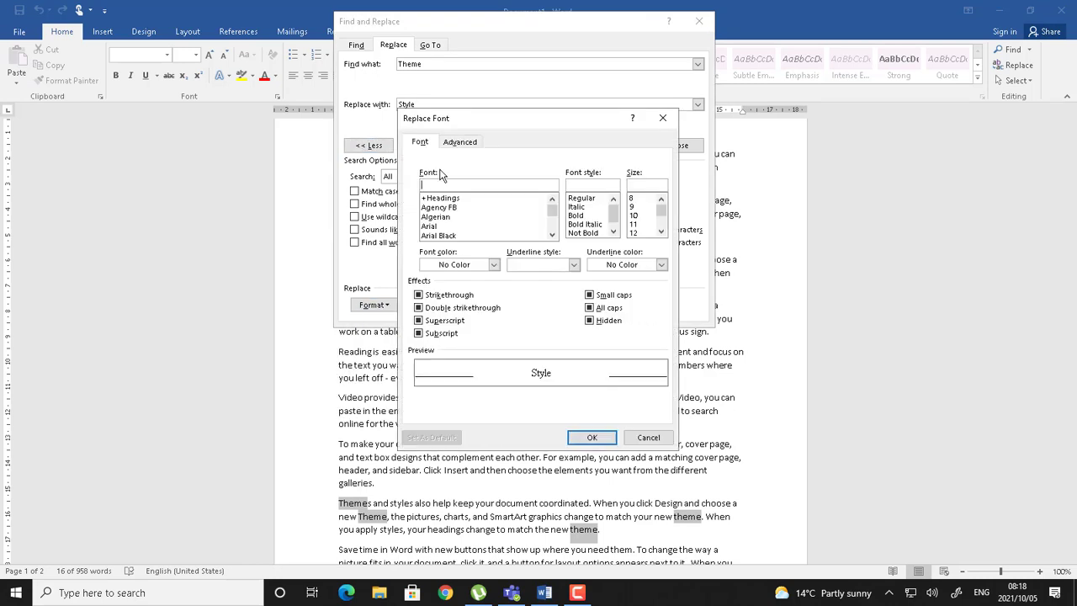
left_click(431, 226)
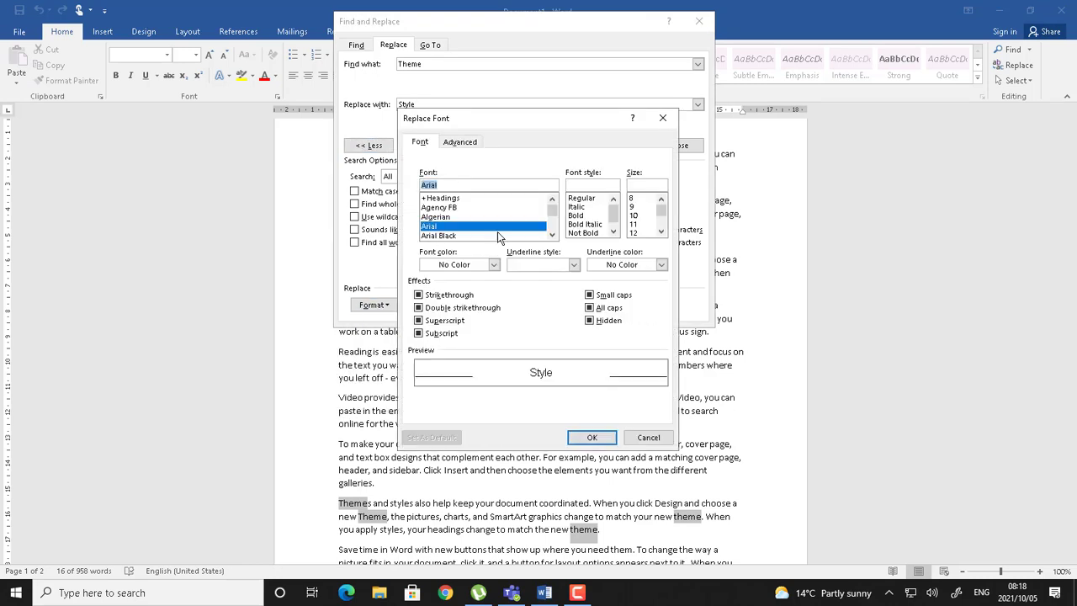
left_click(584, 223)
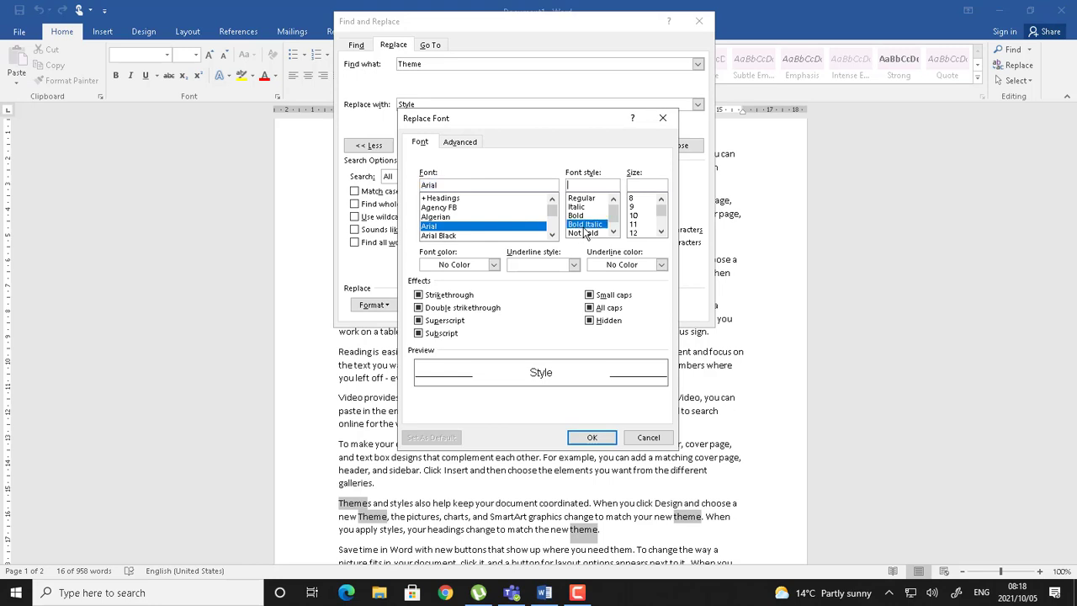
Set the font size of the replacement text to 22.
left_click(661, 232)
left_click(661, 233)
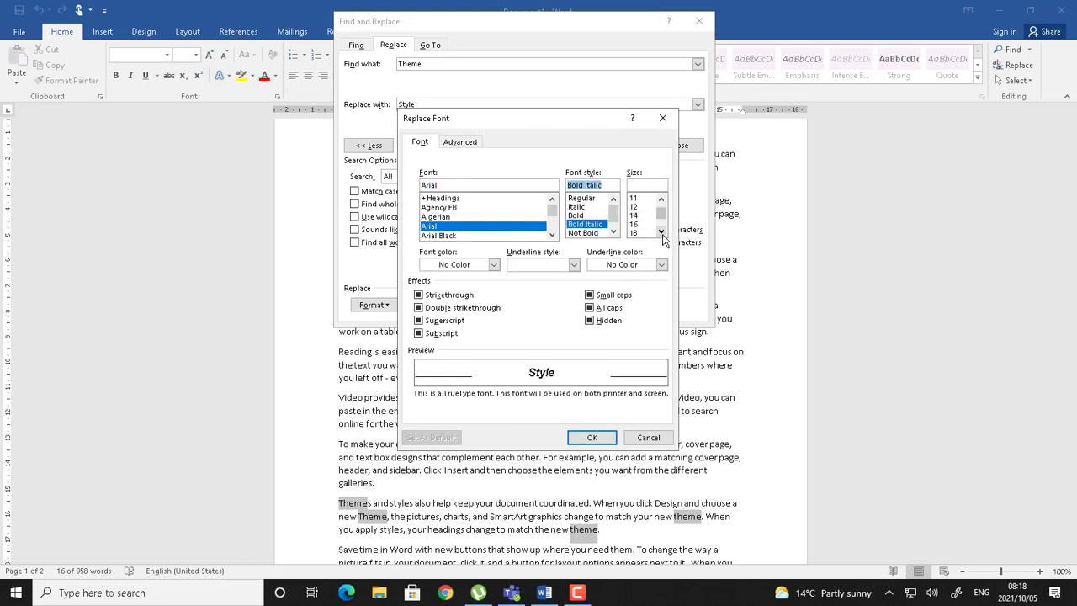
left_click(661, 232)
left_click(661, 232)
left_click(661, 233)
left_click(662, 199)
left_click(662, 199)
left_click(662, 200)
left_click(636, 217)
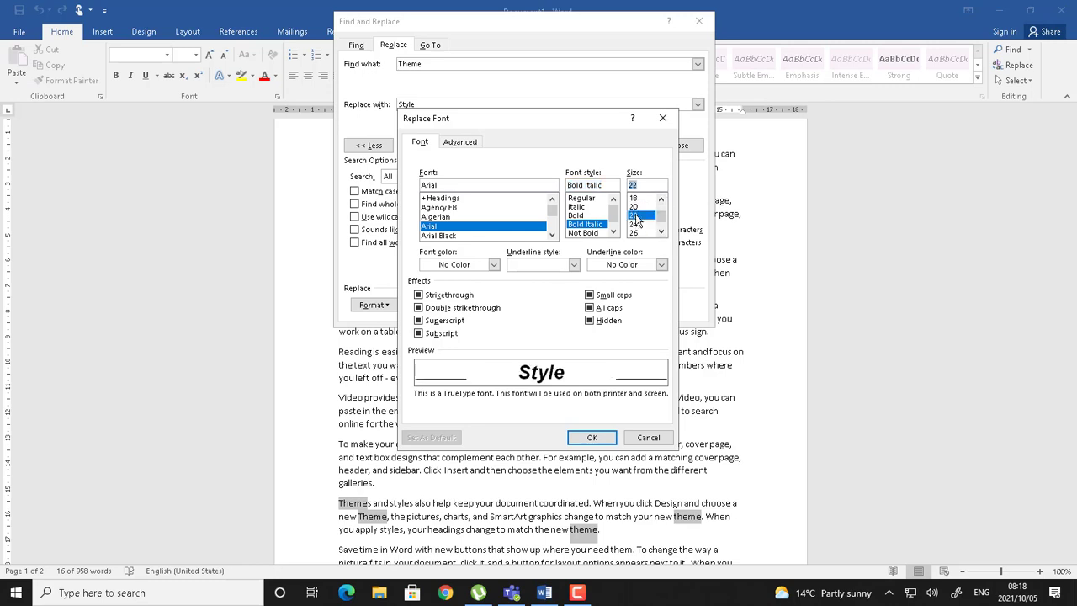
Give the replacement text a double underline and a dark orange Accent 2 font colour, and accept the font formatting.
left_click(573, 264)
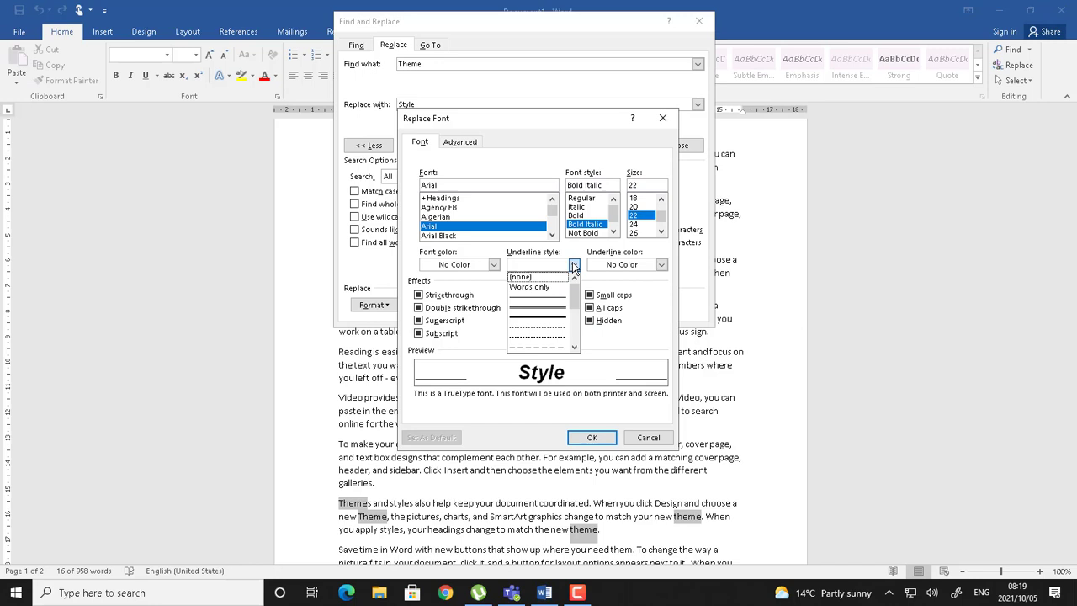
left_click(550, 300)
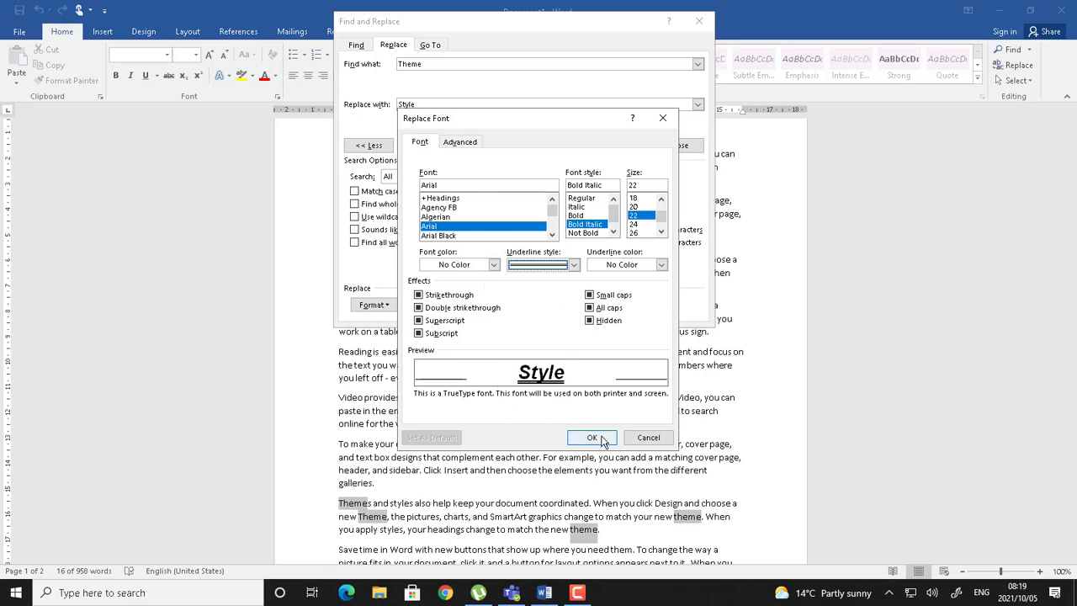
left_click(494, 265)
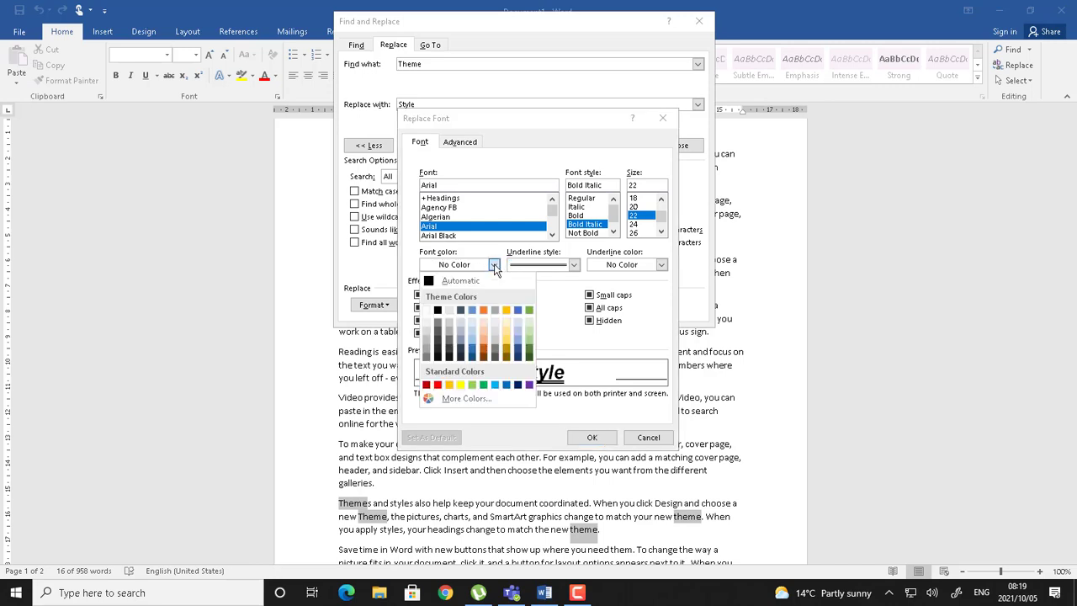
left_click(487, 350)
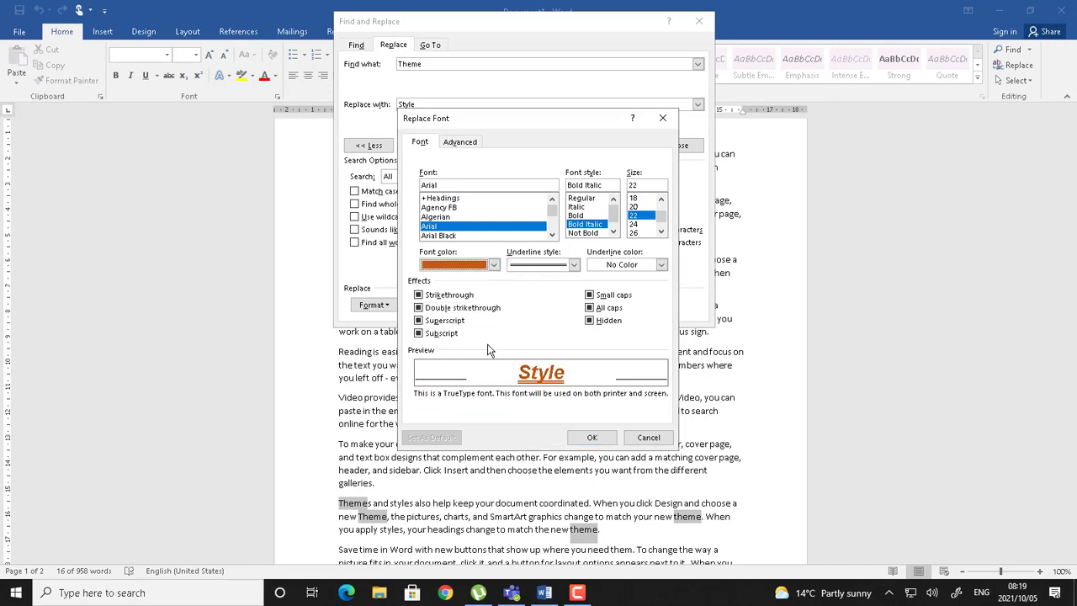
left_click(592, 438)
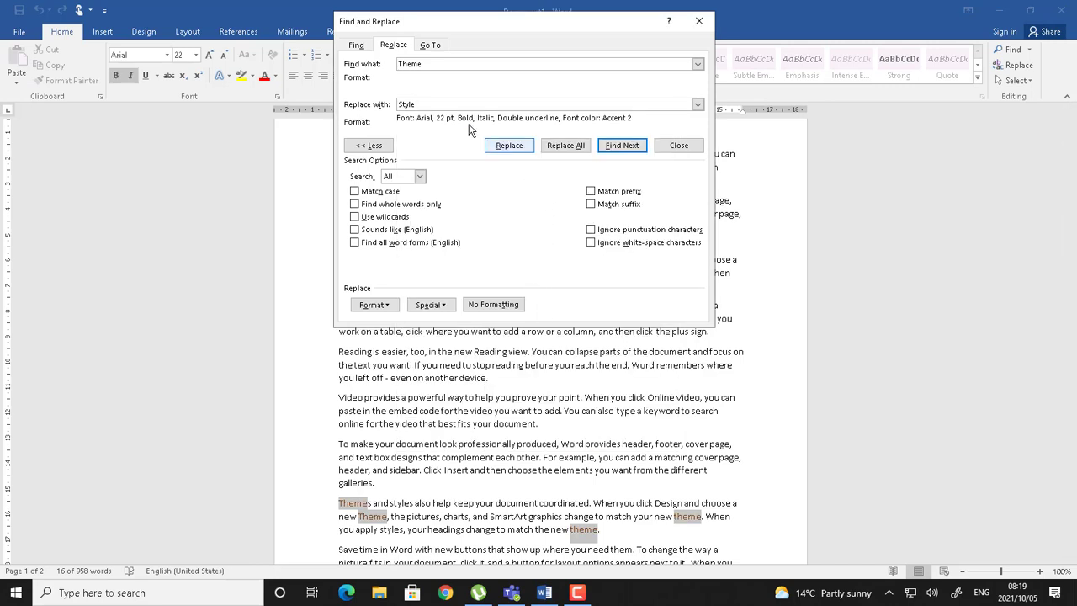
Replace all occurrences of "Theme" with the formatted "Style", close Find and Replace, and review the replaced words on page 1.
left_click(566, 148)
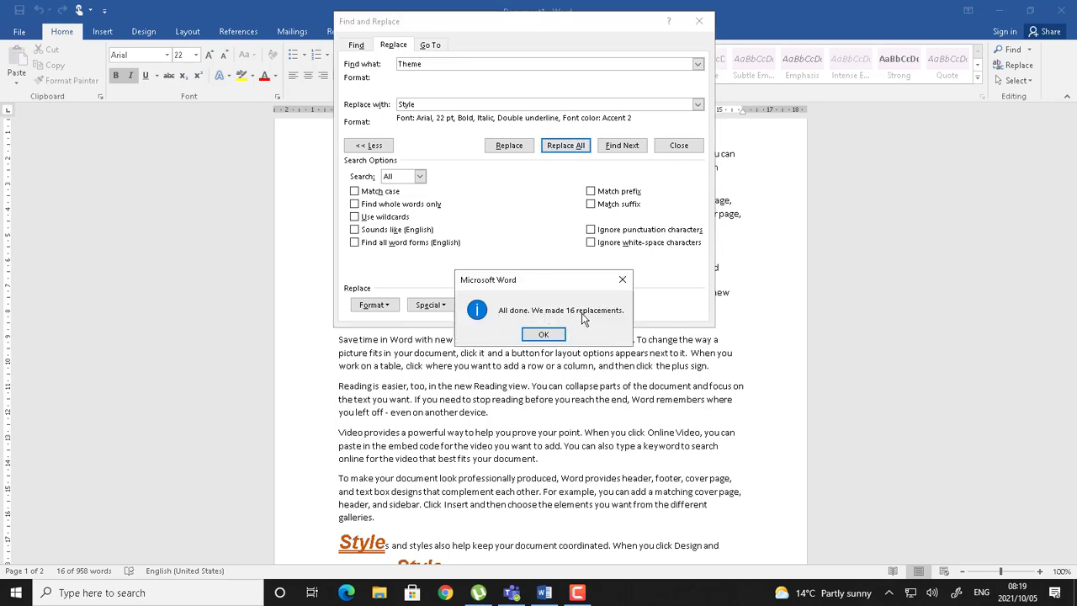
left_click(543, 334)
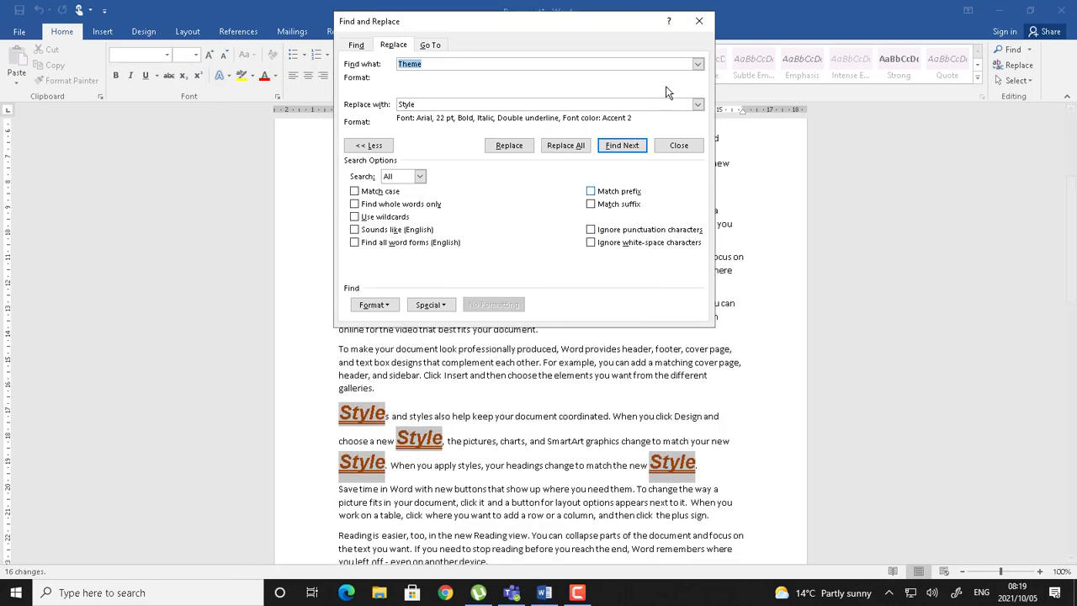
left_click(698, 21)
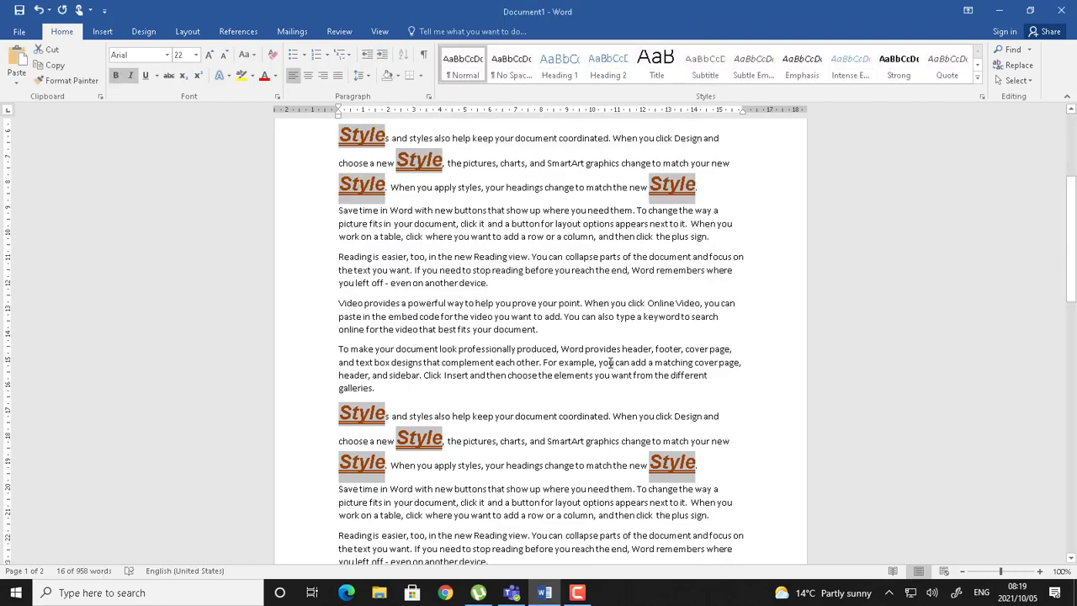
scroll(612, 352, "up", 3)
scroll(612, 352, "up", 2)
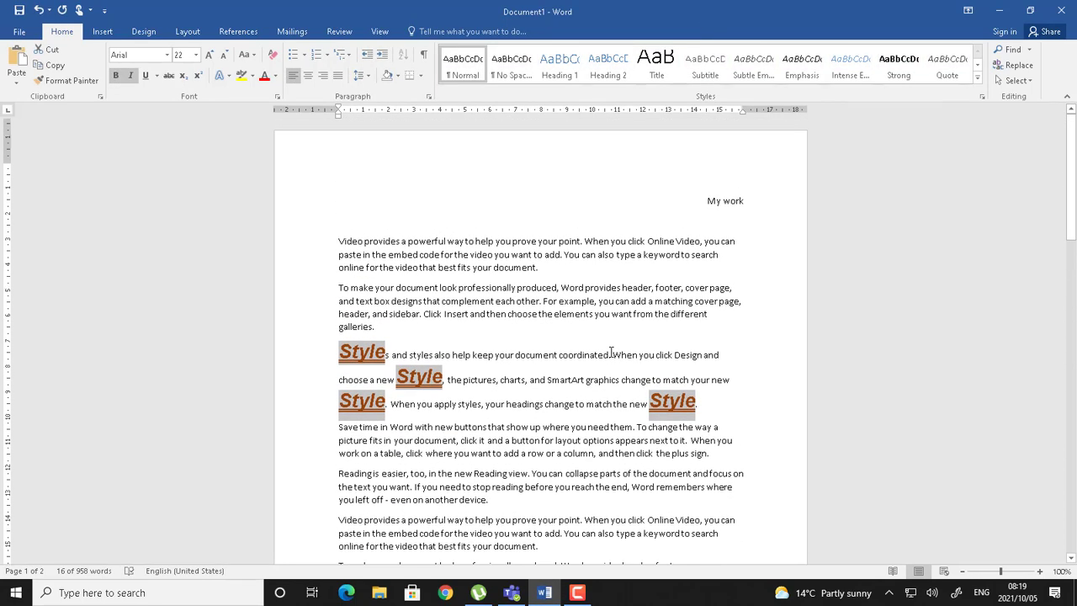
scroll(611, 353, "down", 1)
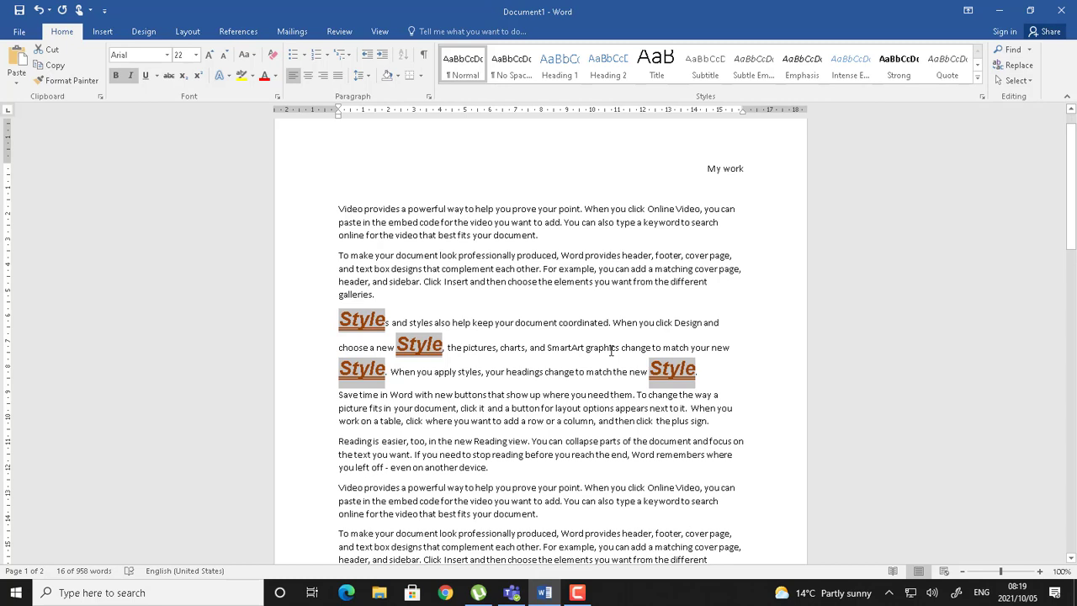
left_click(587, 395)
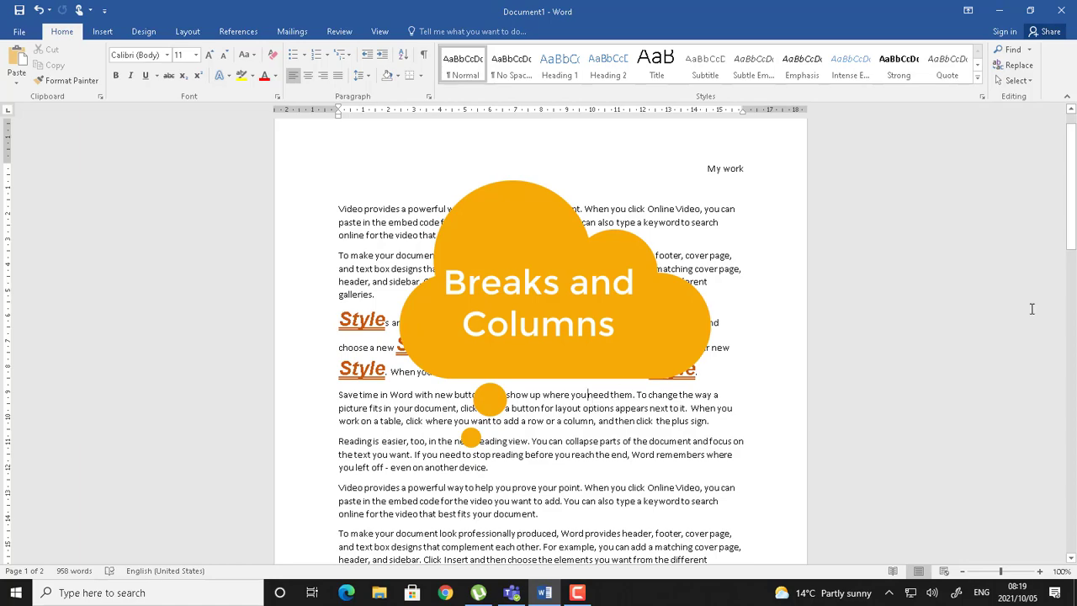
Insert a page break before the last "Save time in Word" paragraph on page 2, moving the final two paragraphs to a new page.
left_click_drag(1072, 232, 1072, 574)
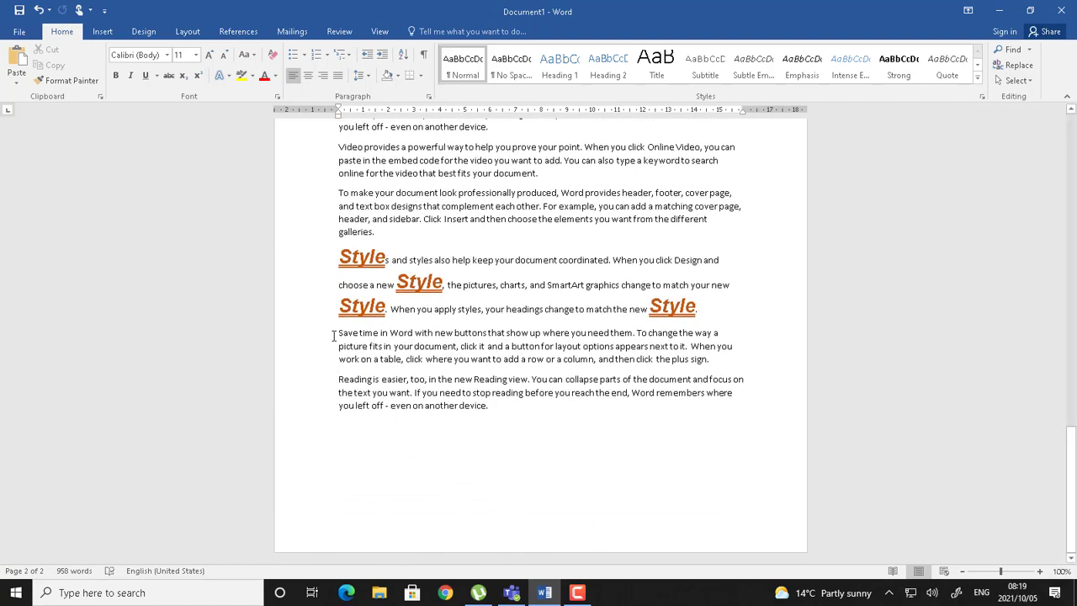
left_click_drag(354, 344, 492, 407)
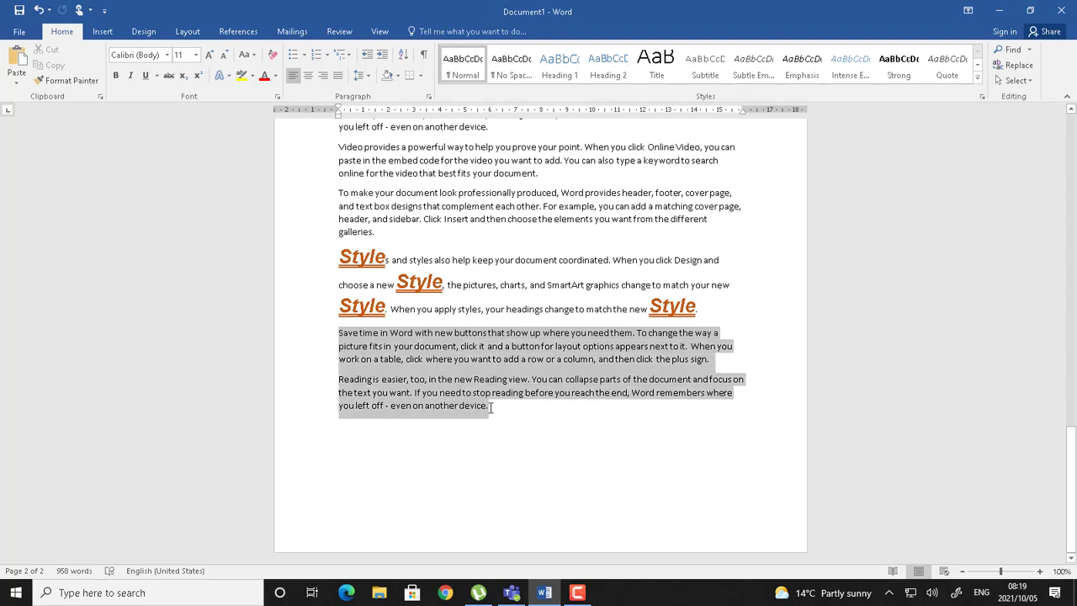
left_click_drag(491, 407, 491, 407)
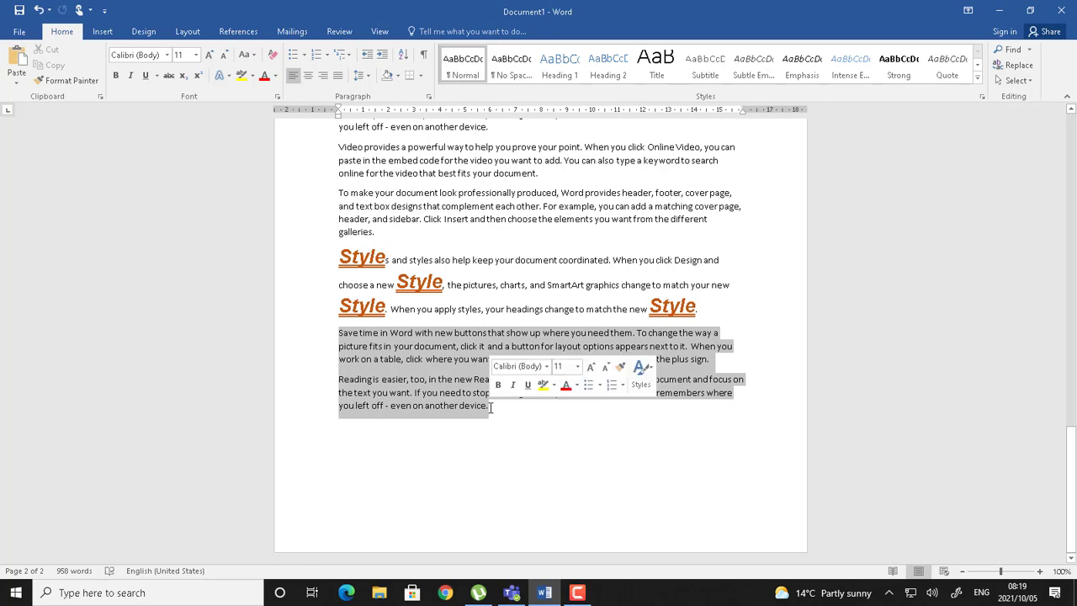
left_click(355, 335)
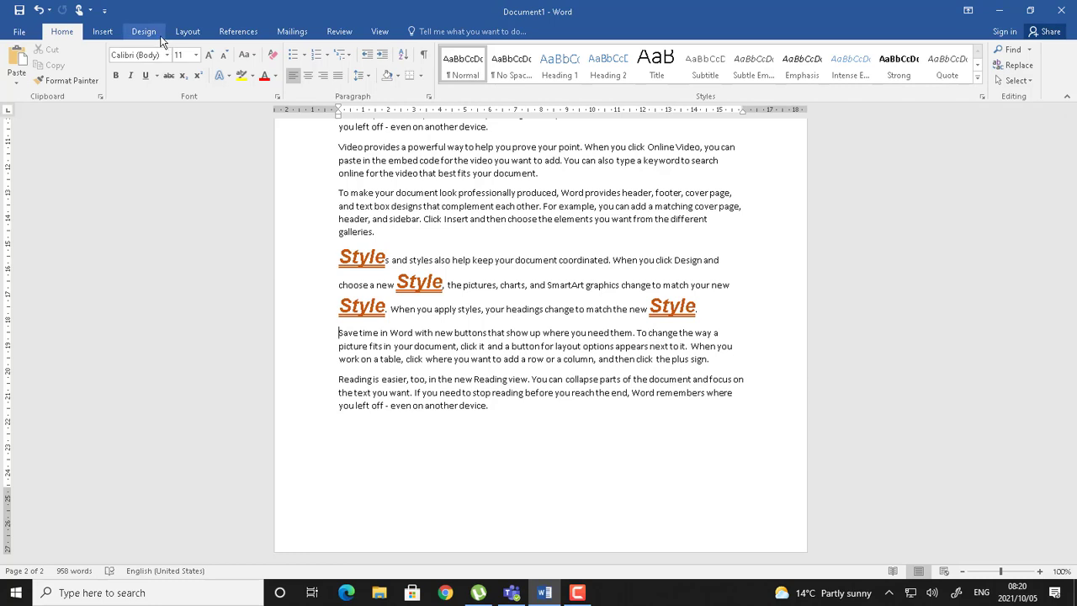
left_click(104, 32)
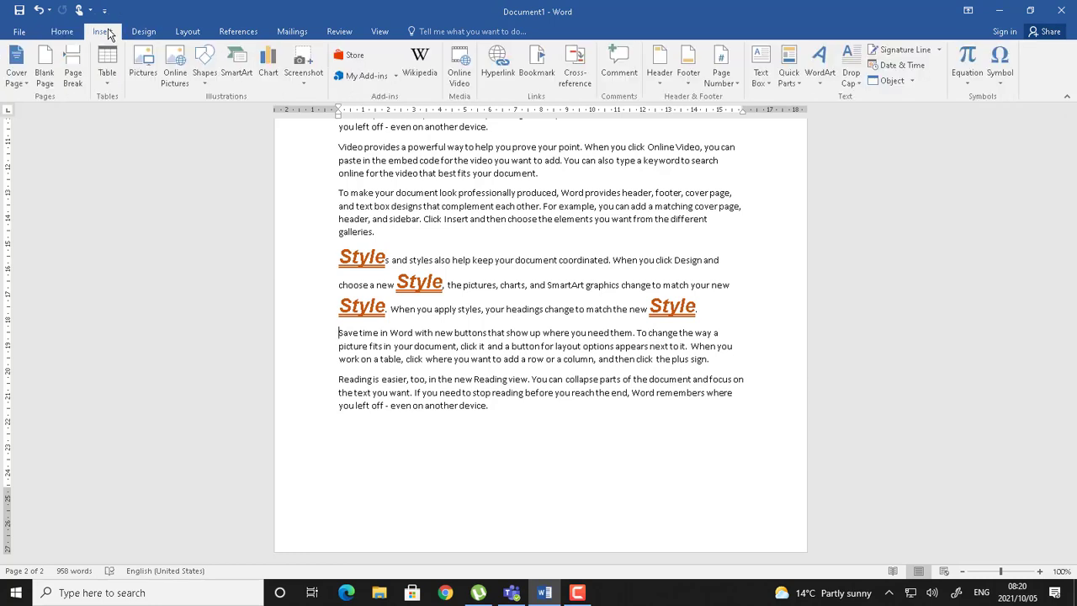
left_click(187, 32)
left_click(168, 50)
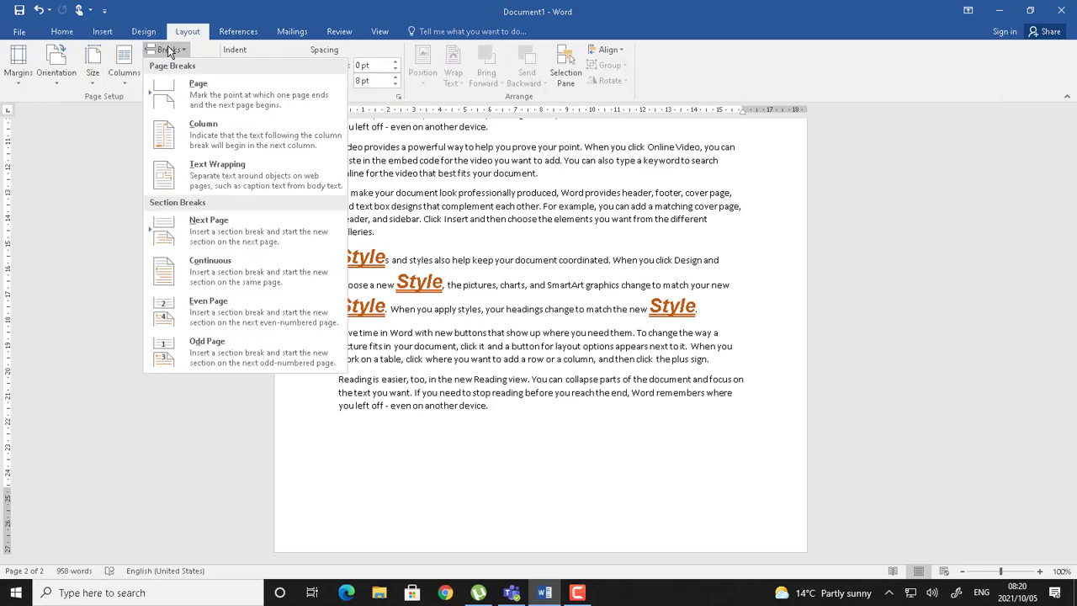
left_click(206, 92)
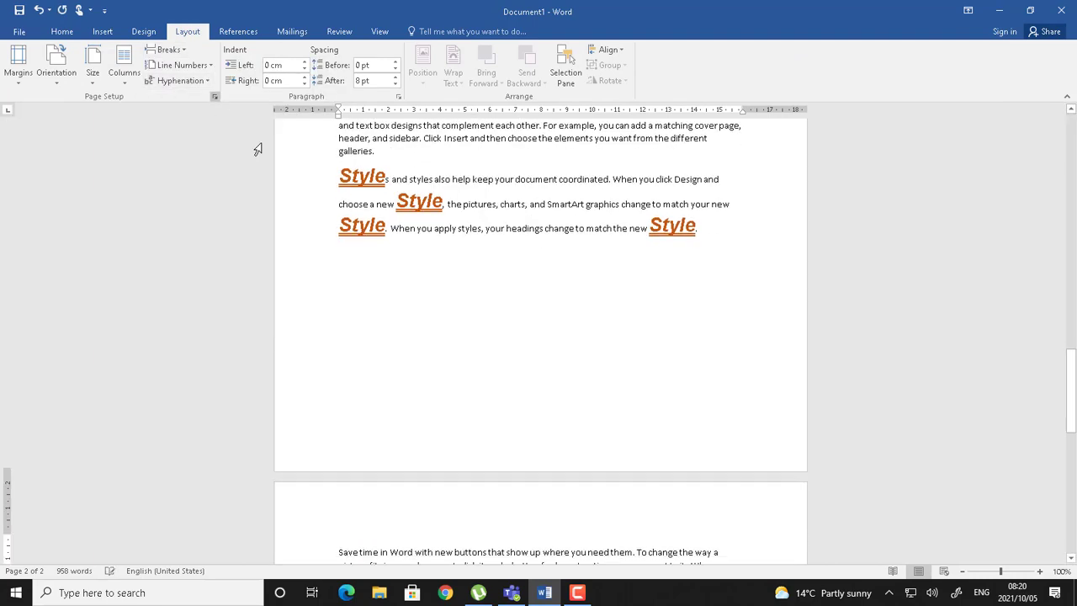
left_click_drag(1073, 370, 1074, 427)
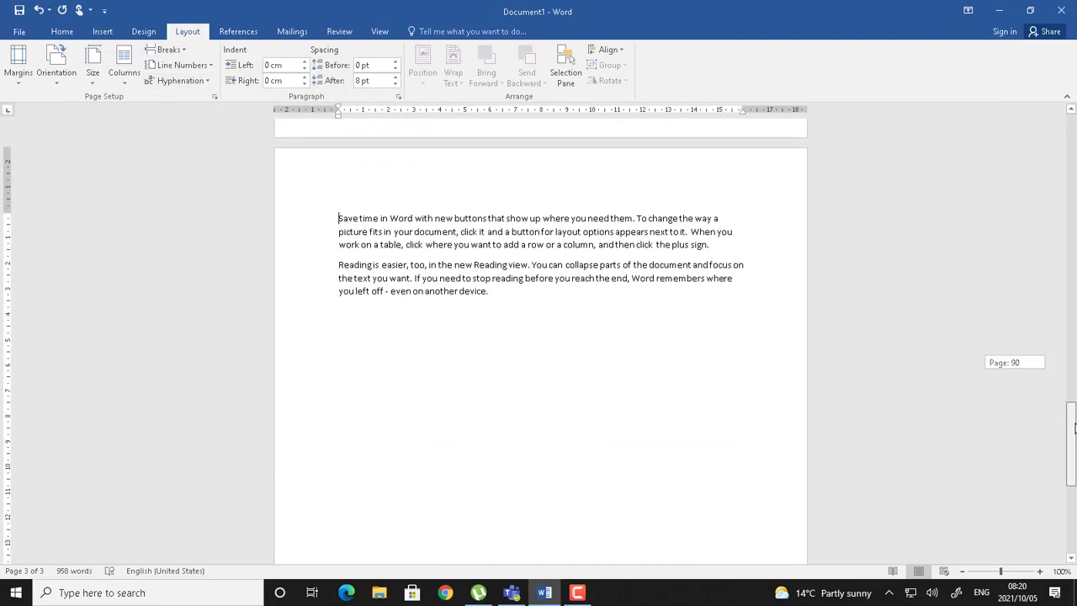
left_click_drag(1075, 427, 1074, 427)
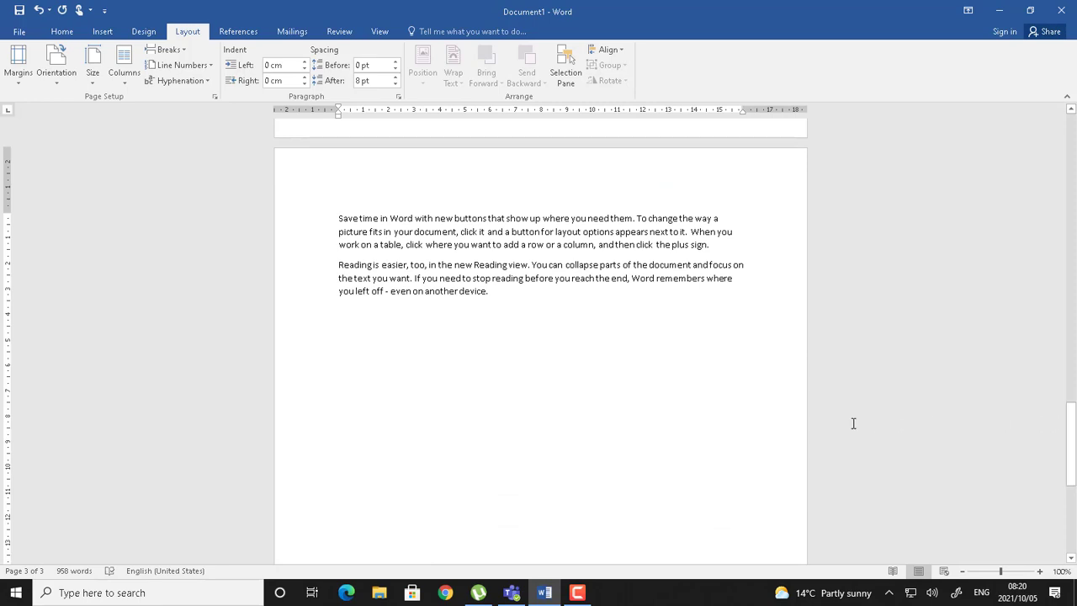
Format the two paragraphs on page 3 in two equal columns with a line between them.
left_click_drag(339, 215, 504, 292)
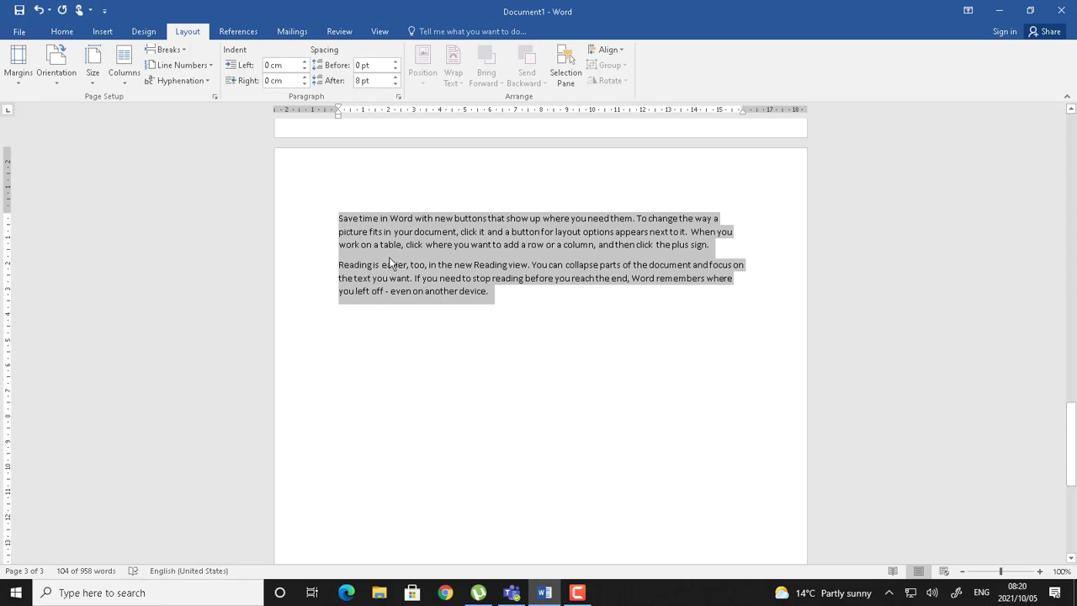
left_click(129, 76)
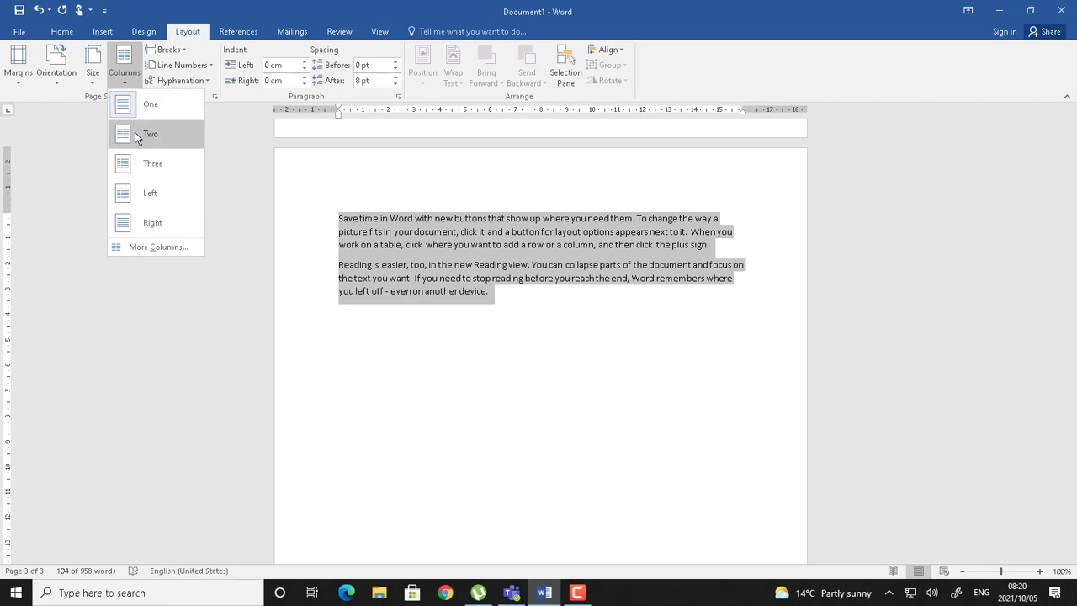
left_click(156, 248)
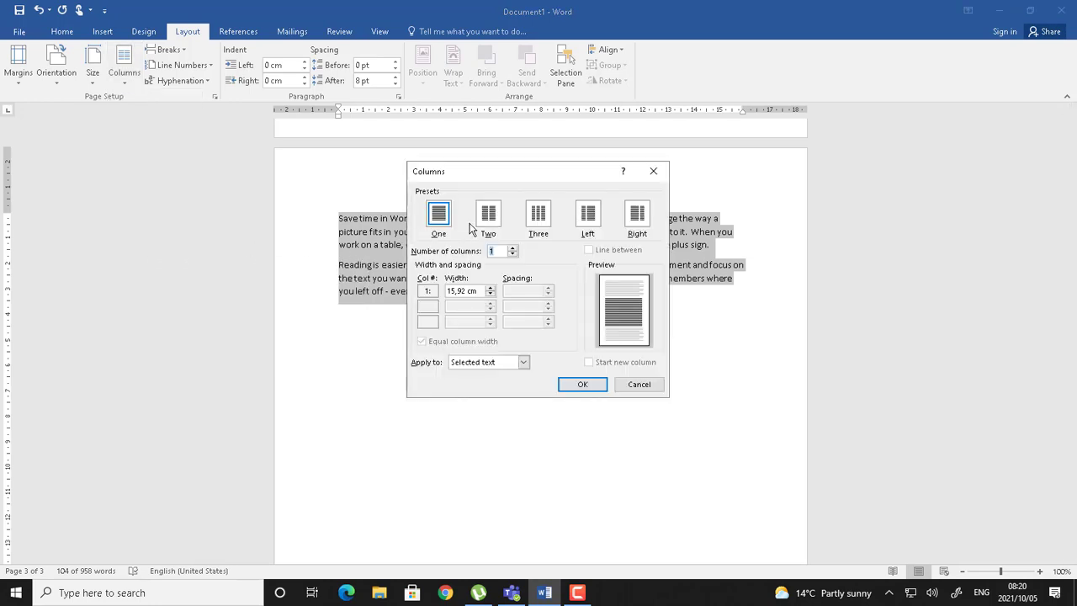
left_click(488, 217)
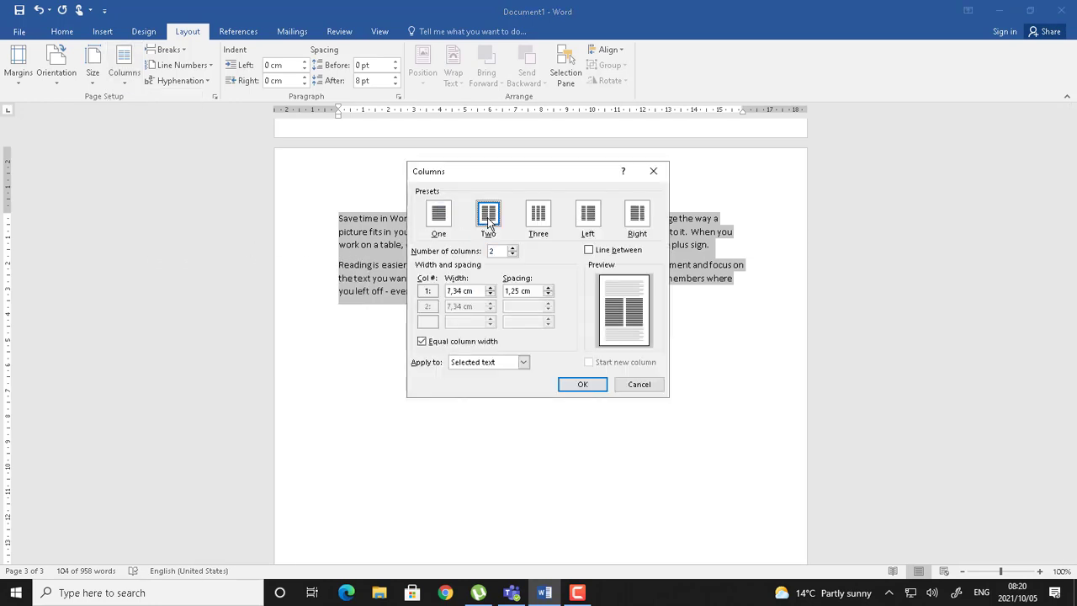
left_click(588, 251)
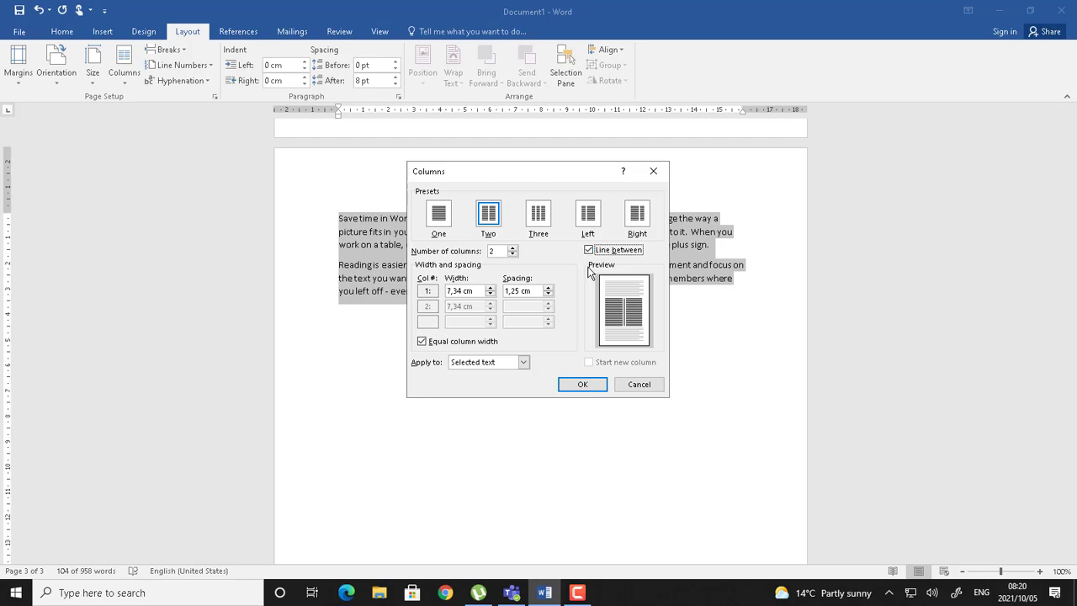
left_click(588, 384)
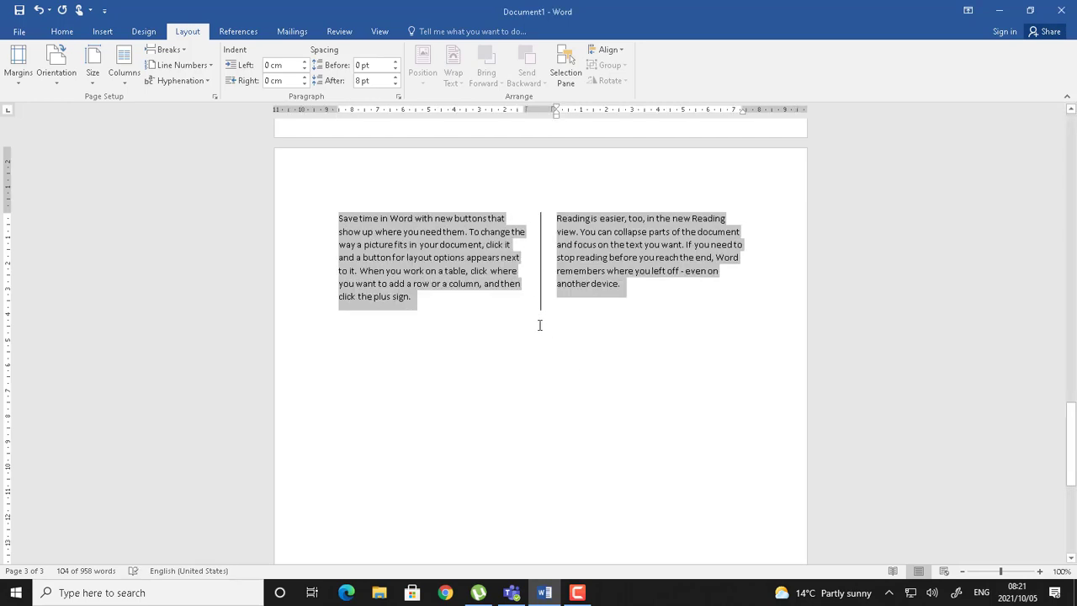
left_click(498, 314)
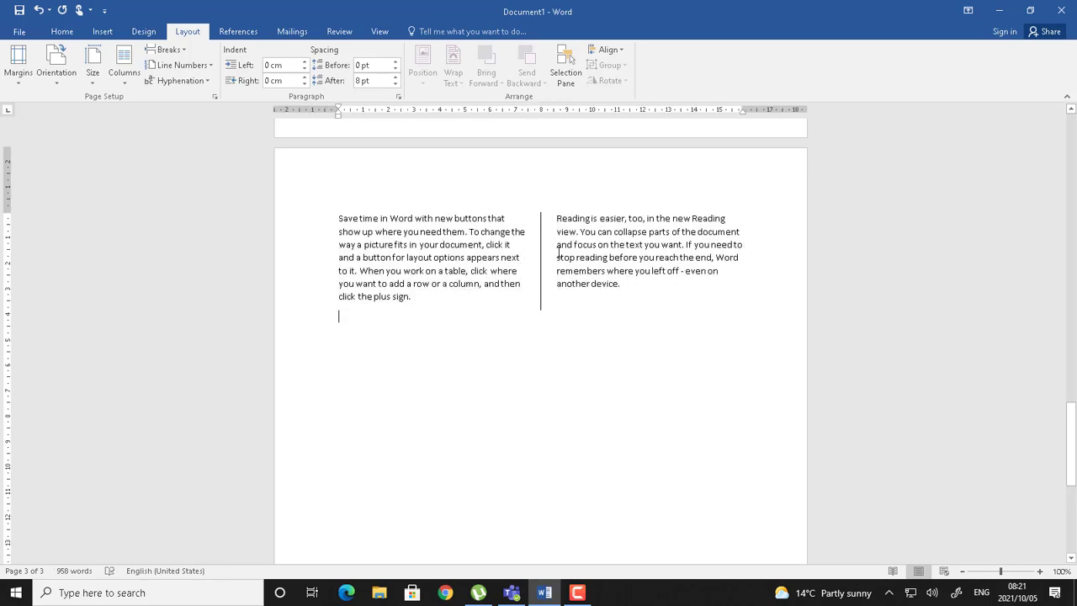
Insert a column break before "When you work on a table" in the two-column text.
left_click(361, 271)
double_click(560, 219)
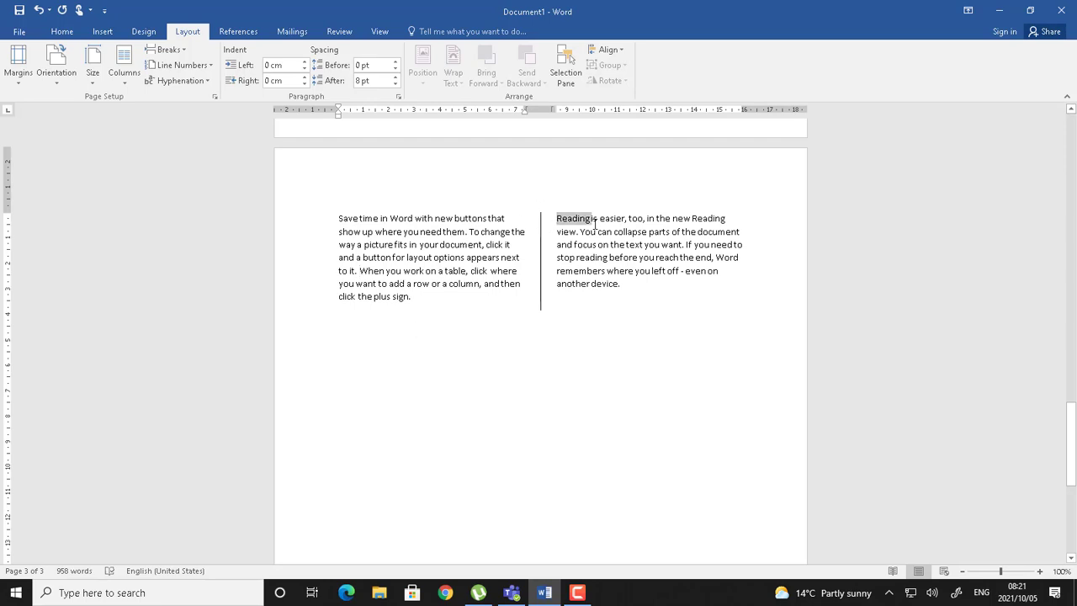
left_click_drag(359, 271, 438, 284)
left_click(361, 271)
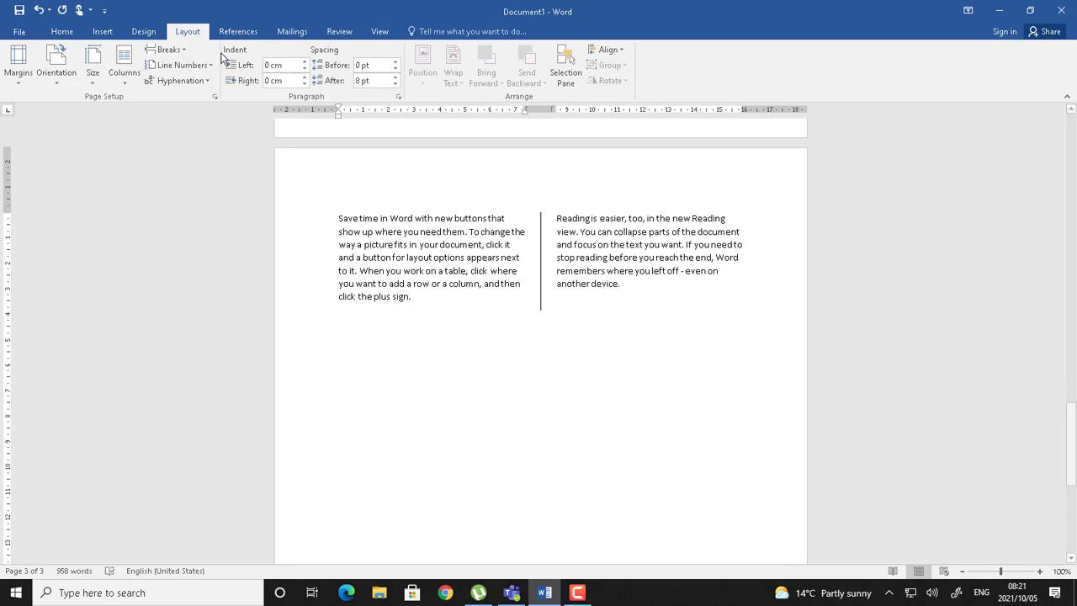
left_click(167, 51)
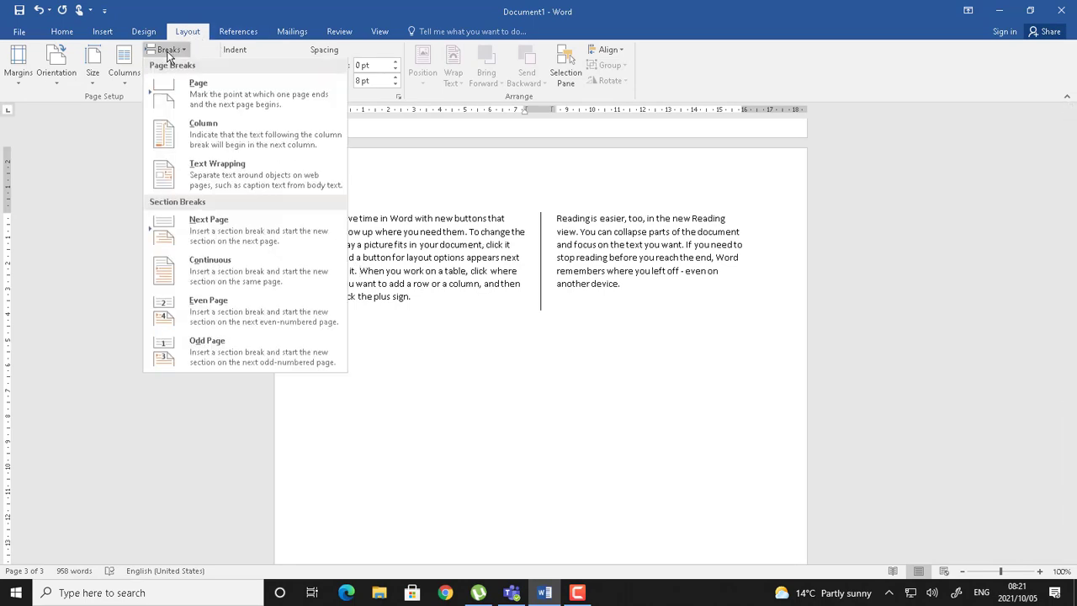
left_click(220, 132)
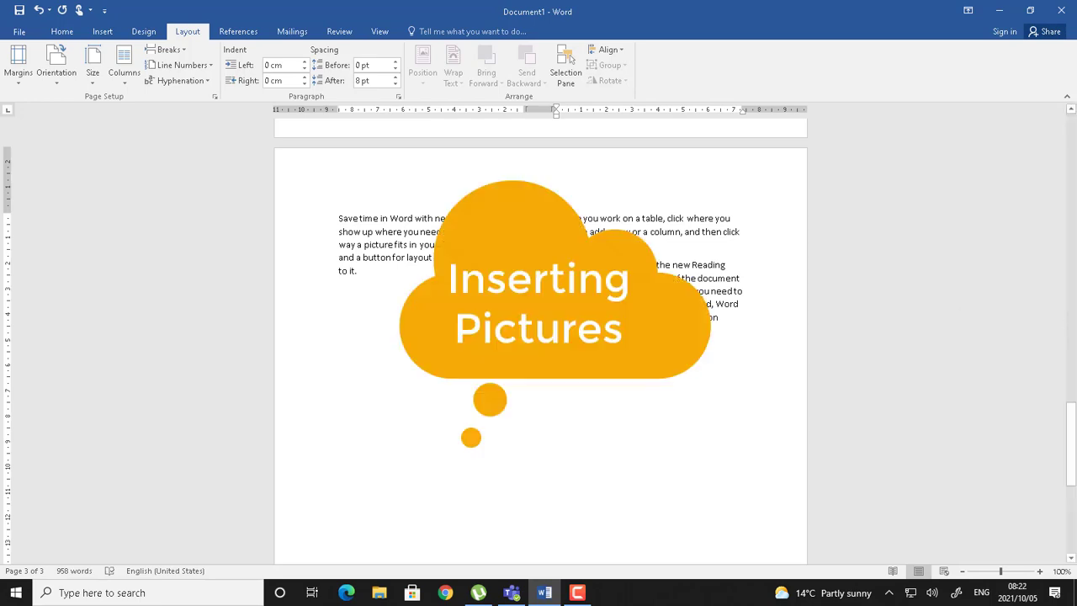
Insert the picture DIET from the 2021 WORK folder in Documents at the end of the first paragraph on page 1.
left_click_drag(1070, 475, 1071, 184)
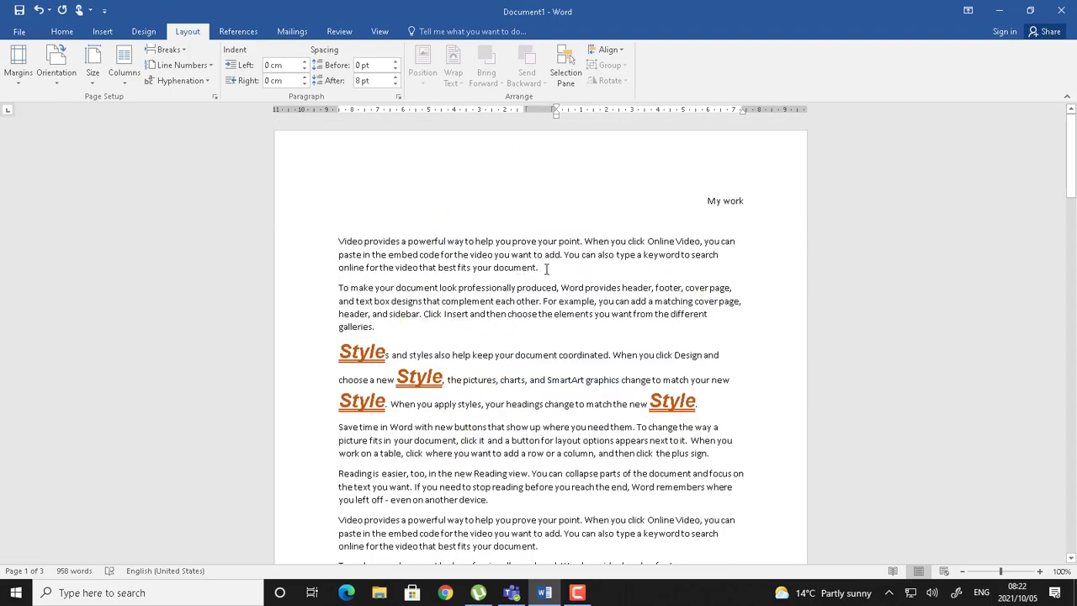
left_click(546, 268)
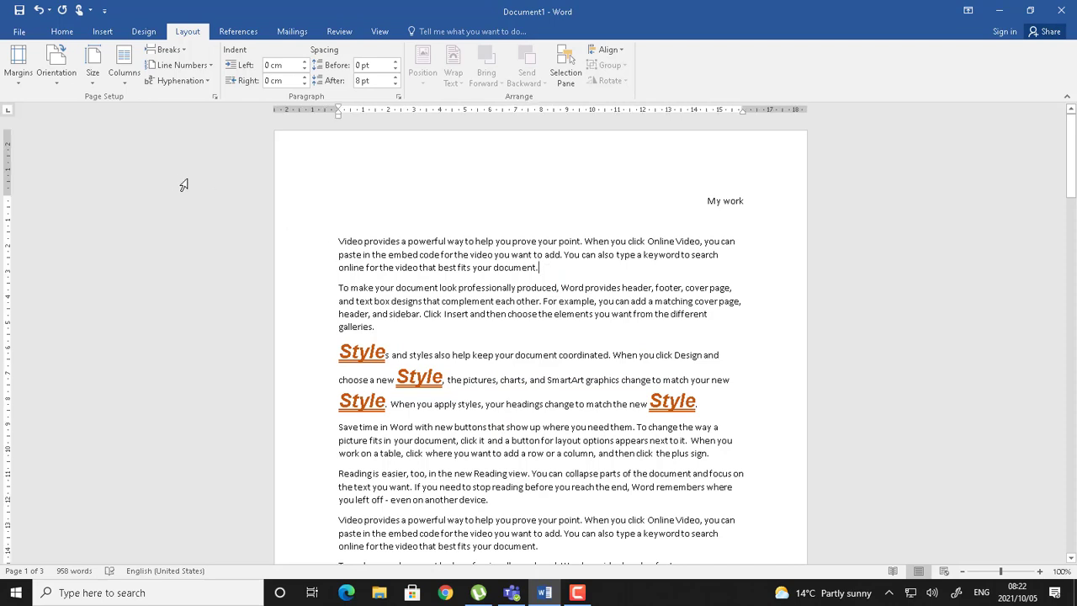
left_click(102, 31)
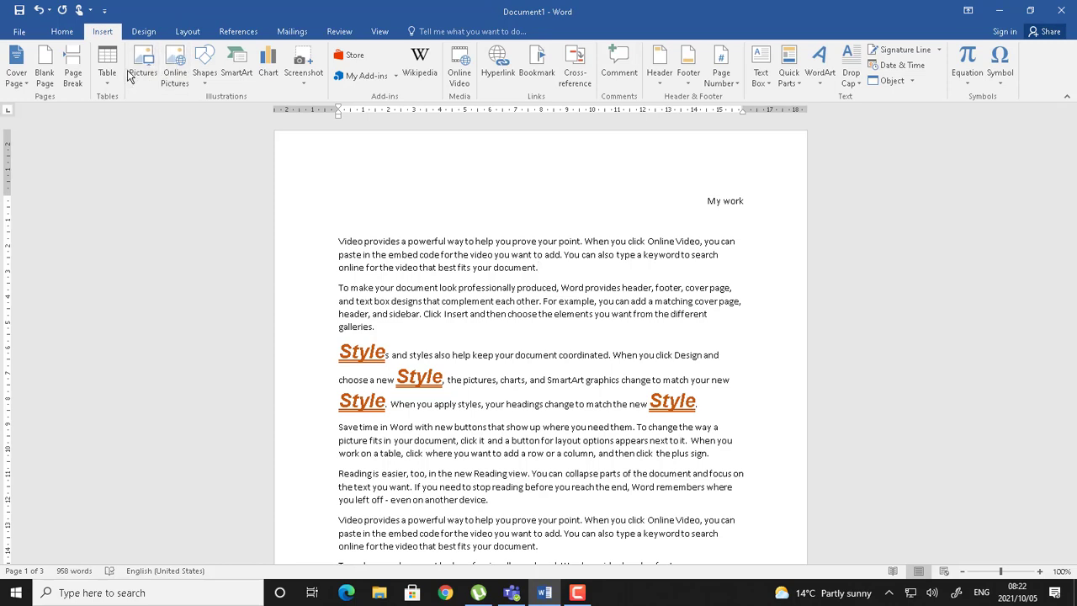
left_click(130, 74)
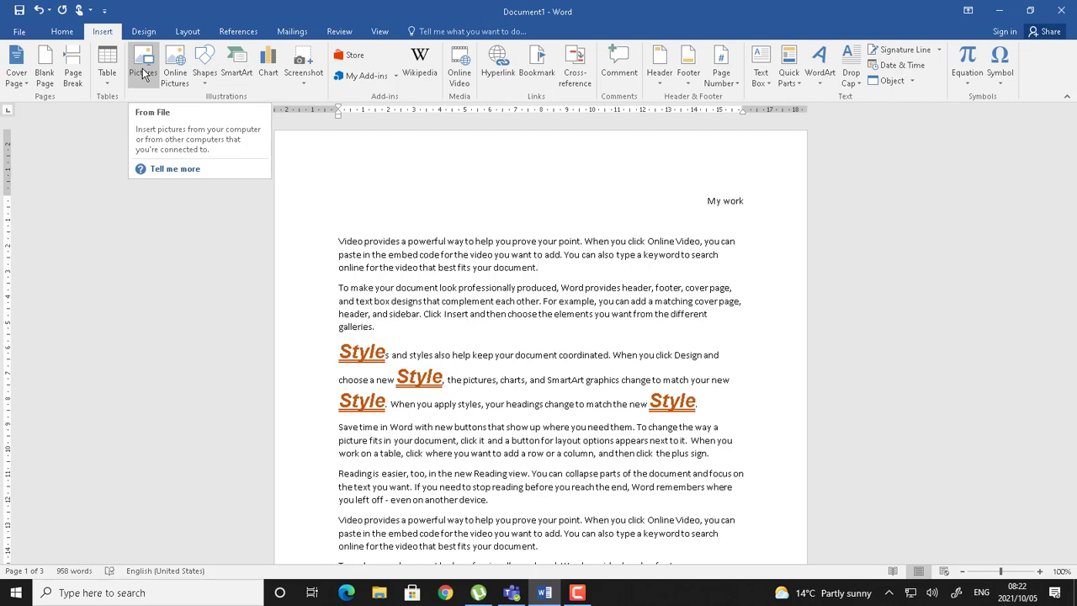
left_click(143, 74)
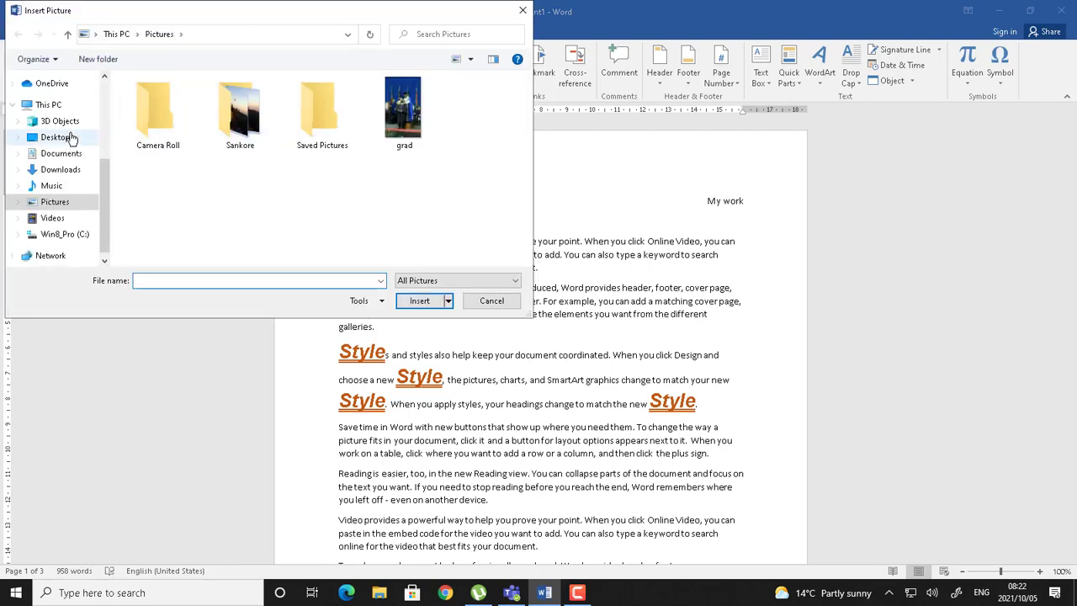
left_click(57, 155)
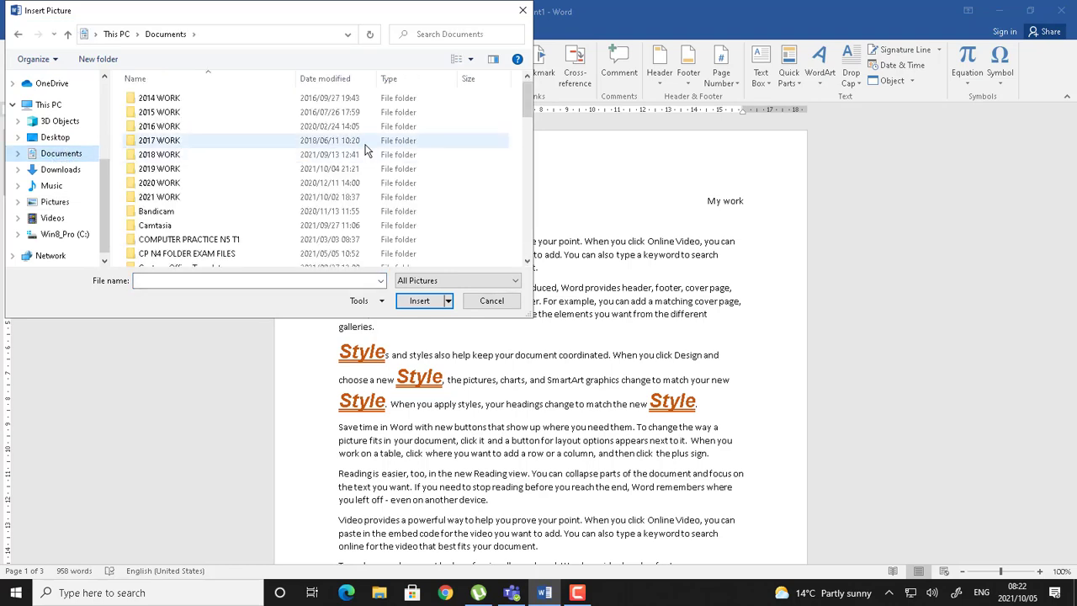
left_click(174, 197)
double_click(174, 197)
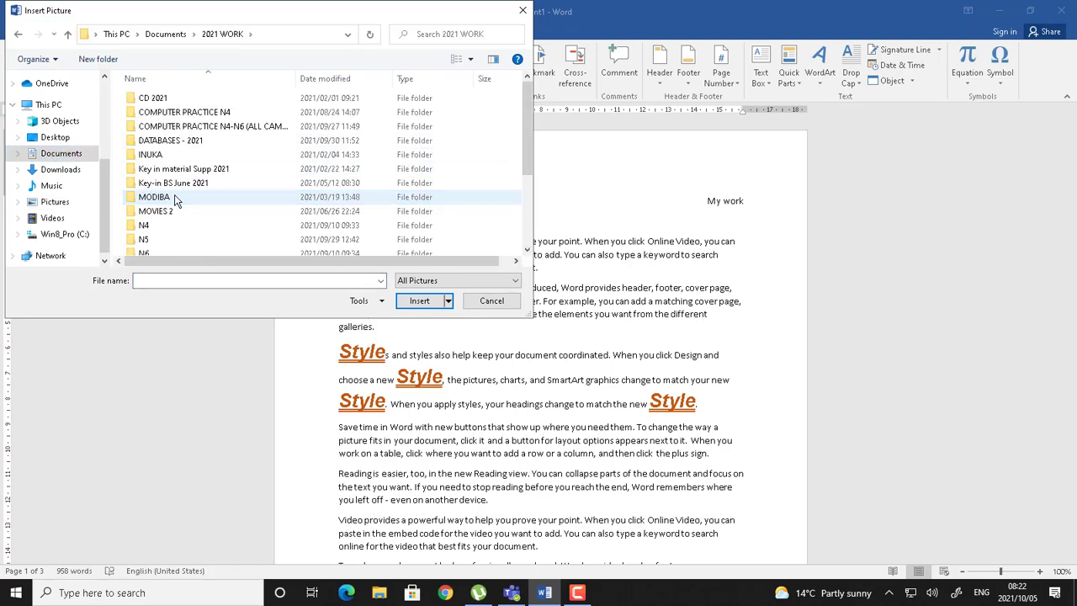
left_click_drag(528, 127, 522, 225)
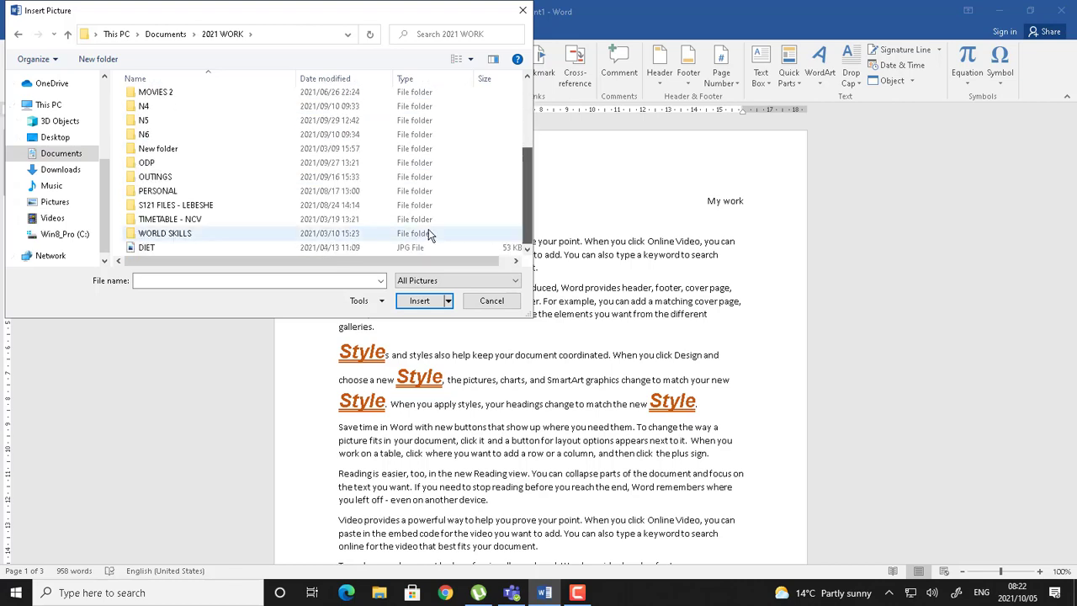
left_click(144, 248)
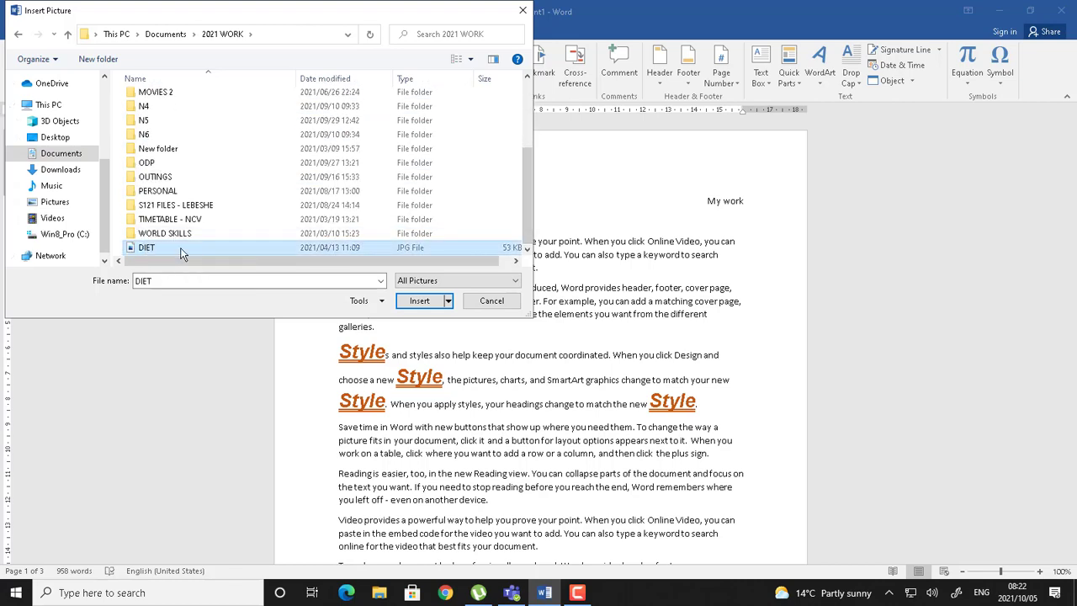
left_click(424, 305)
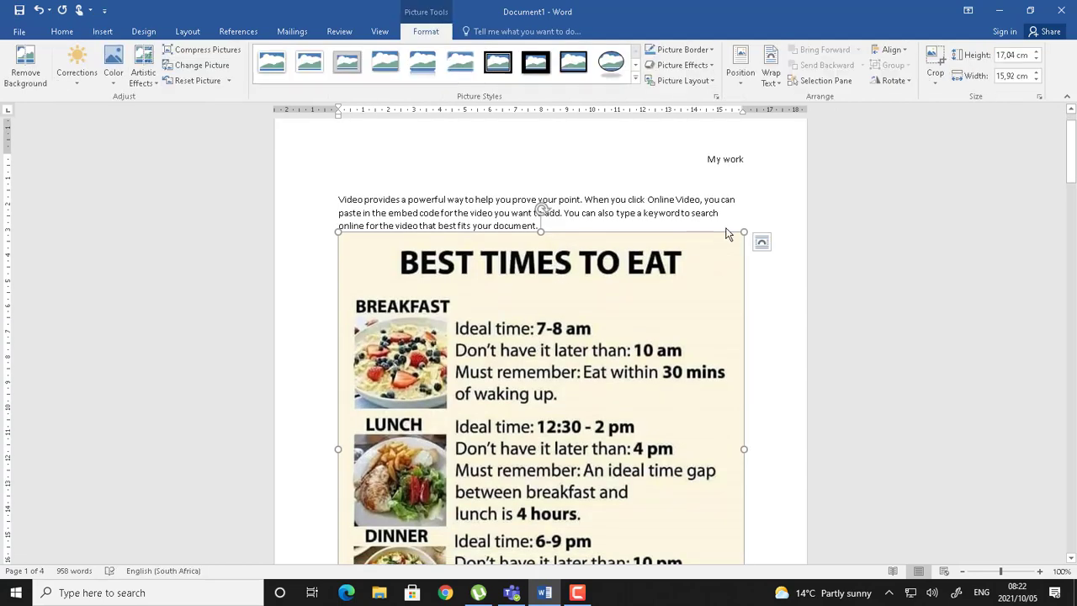
Shrink the inserted picture proportionally to about 6.2 cm high and 5.79 cm wide, and deselect it.
left_click_drag(744, 233, 395, 415)
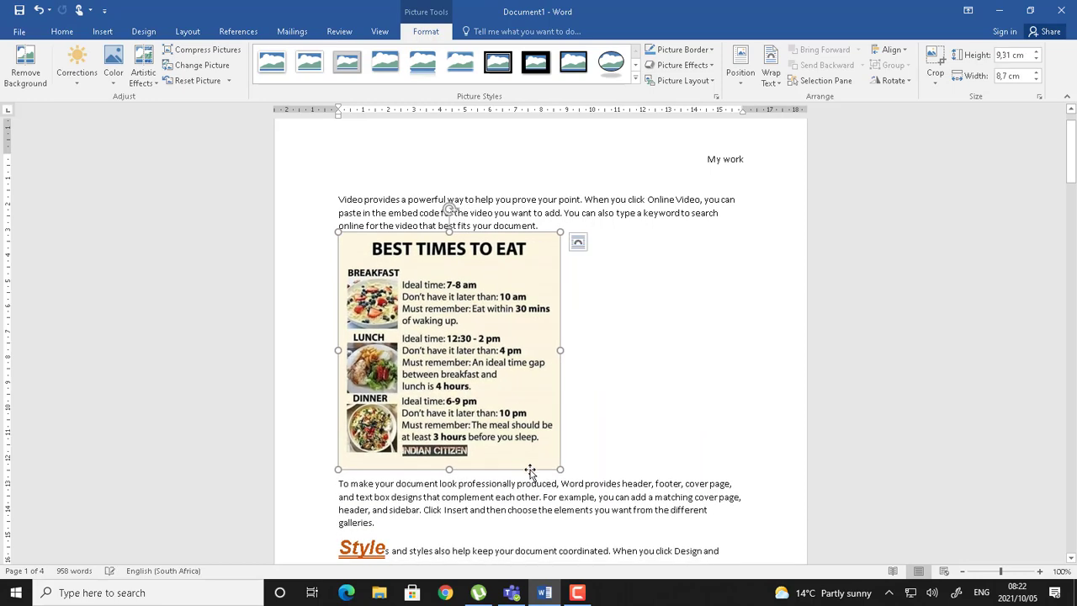
left_click_drag(556, 468, 487, 356)
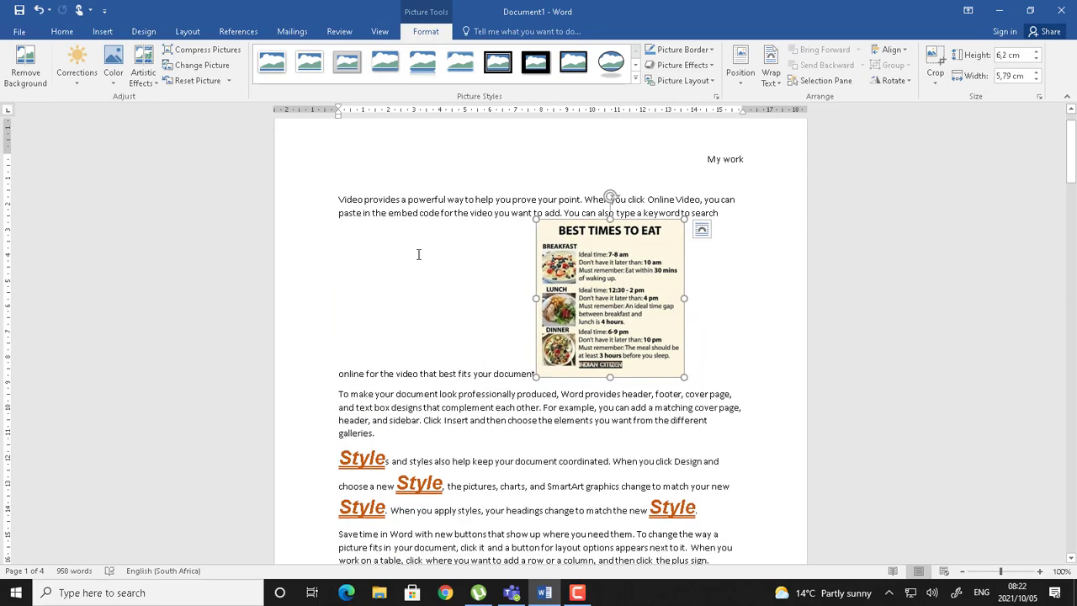
left_click(494, 213)
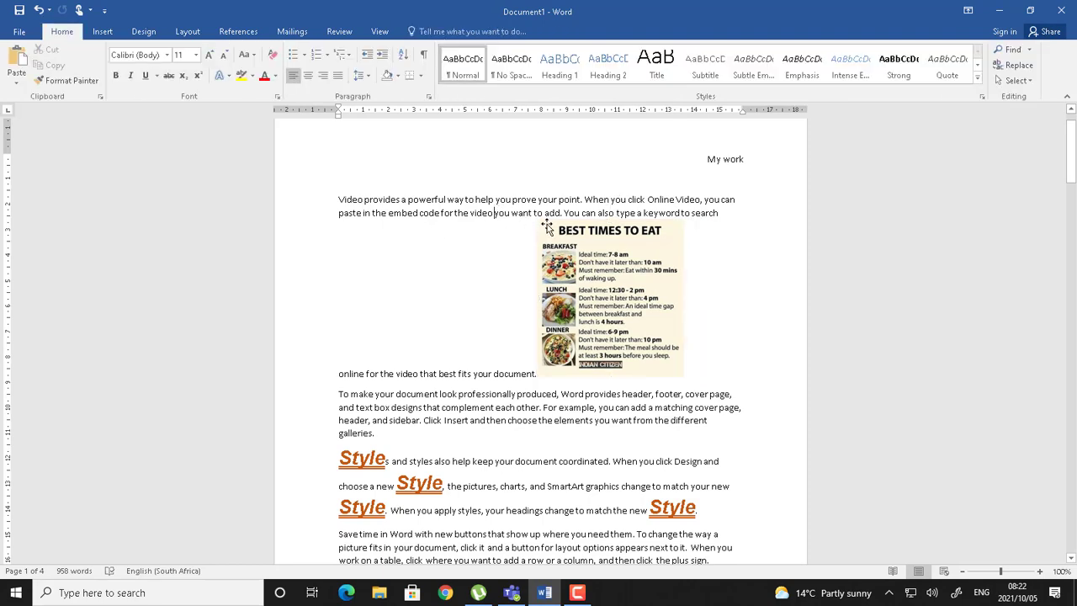
Apply the tilted, rounded-corner bevel picture style to the "Best Times to Eat" picture on page 1.
right_click(598, 259)
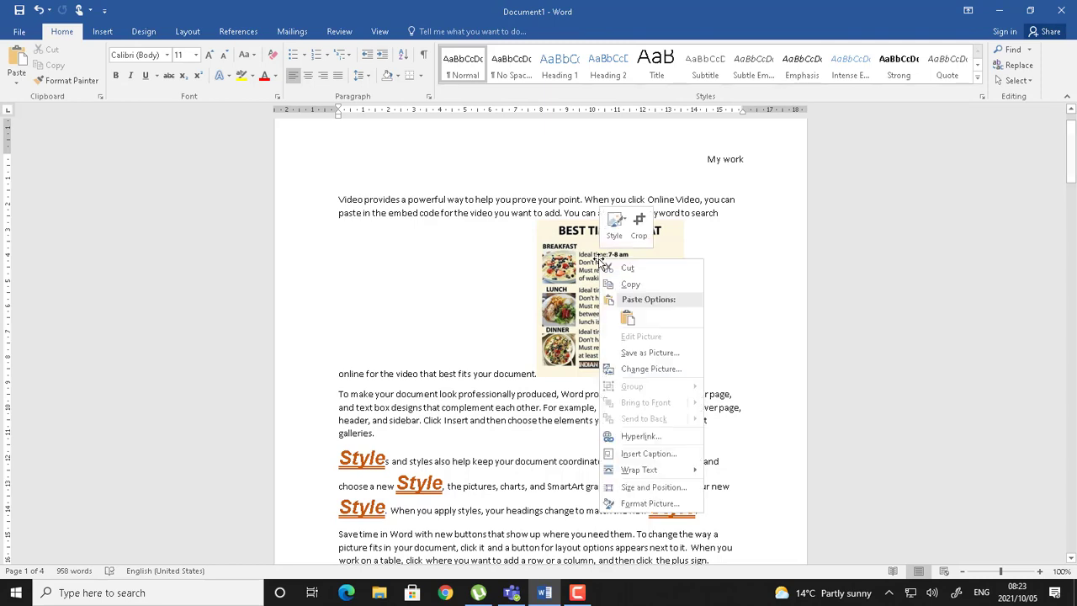
right_click(581, 260)
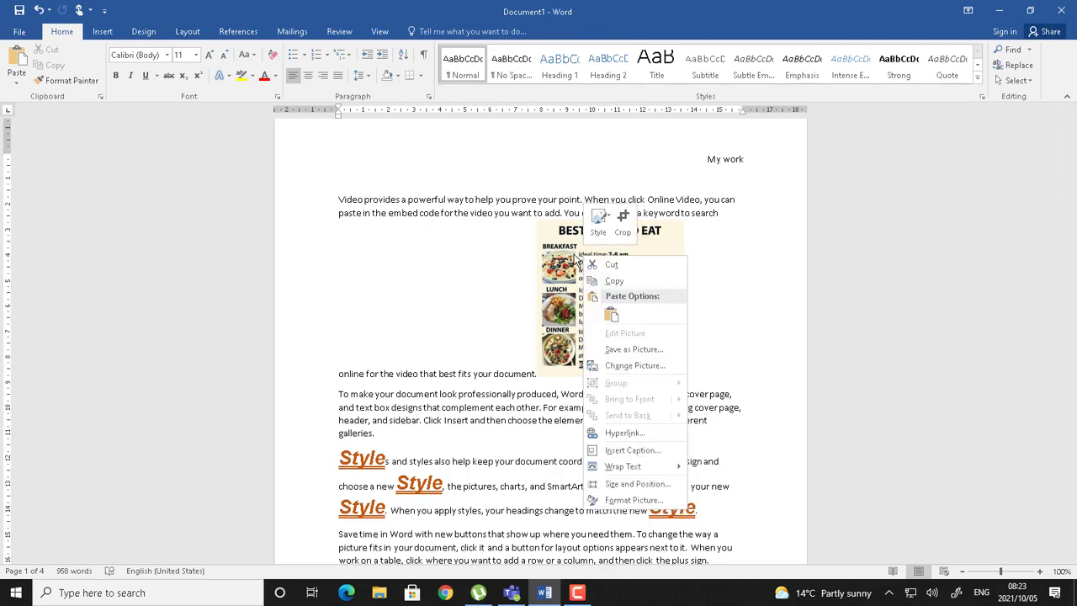
left_click(633, 500)
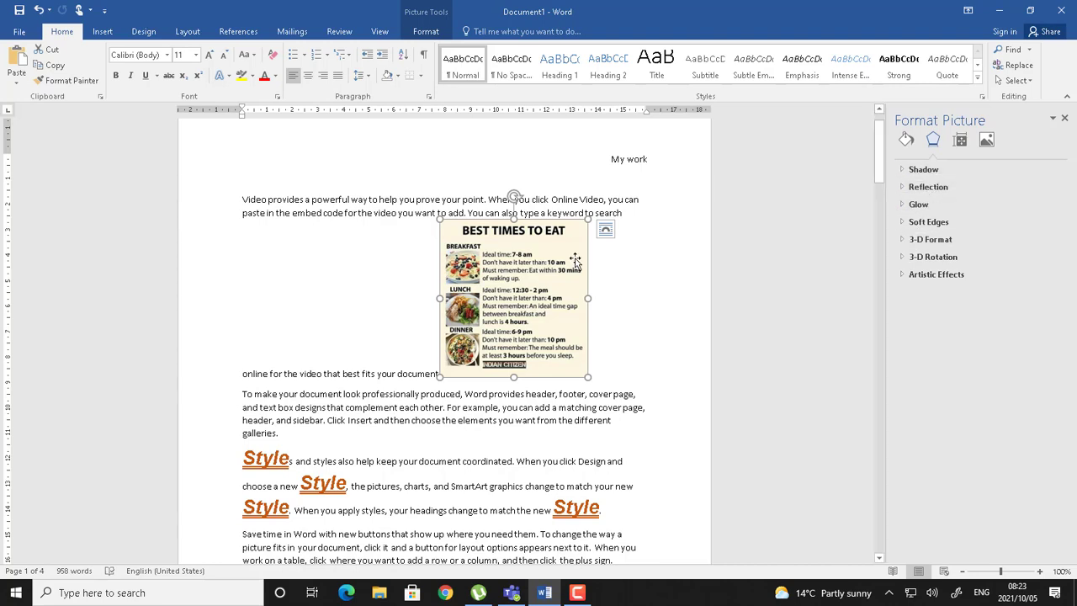
left_click(425, 34)
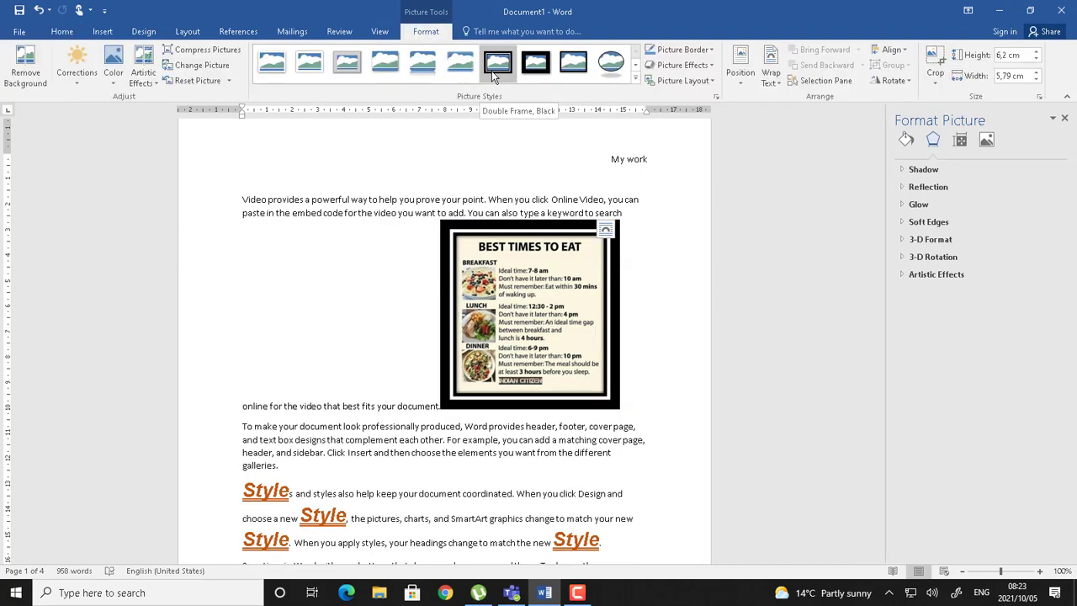
left_click(636, 80)
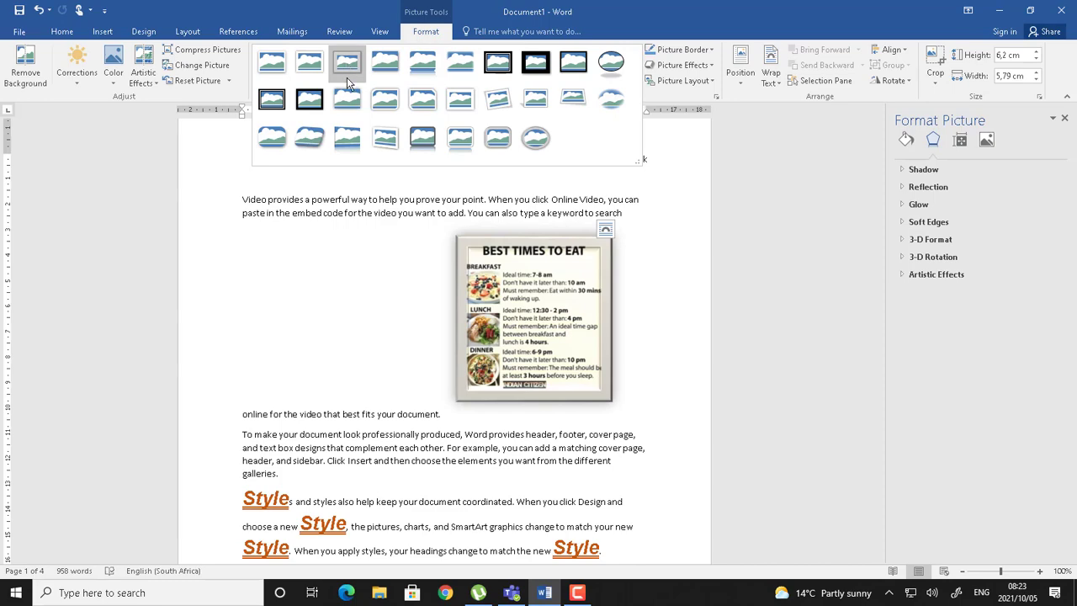
left_click(304, 143)
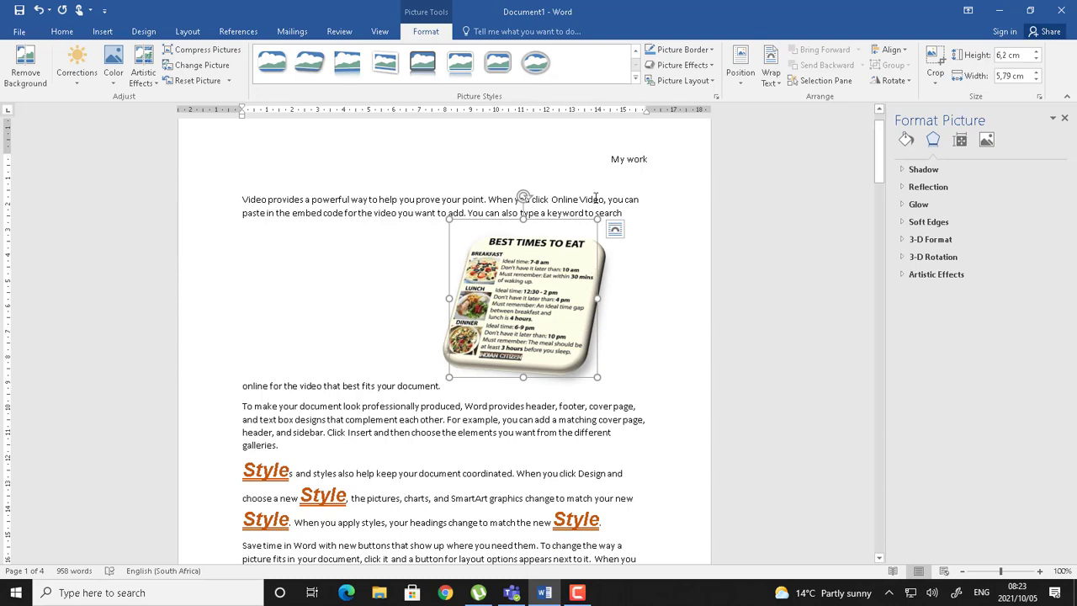
Set the border weight of the "Best Times to Eat" picture to 3 pt and deselect the picture.
left_click(711, 50)
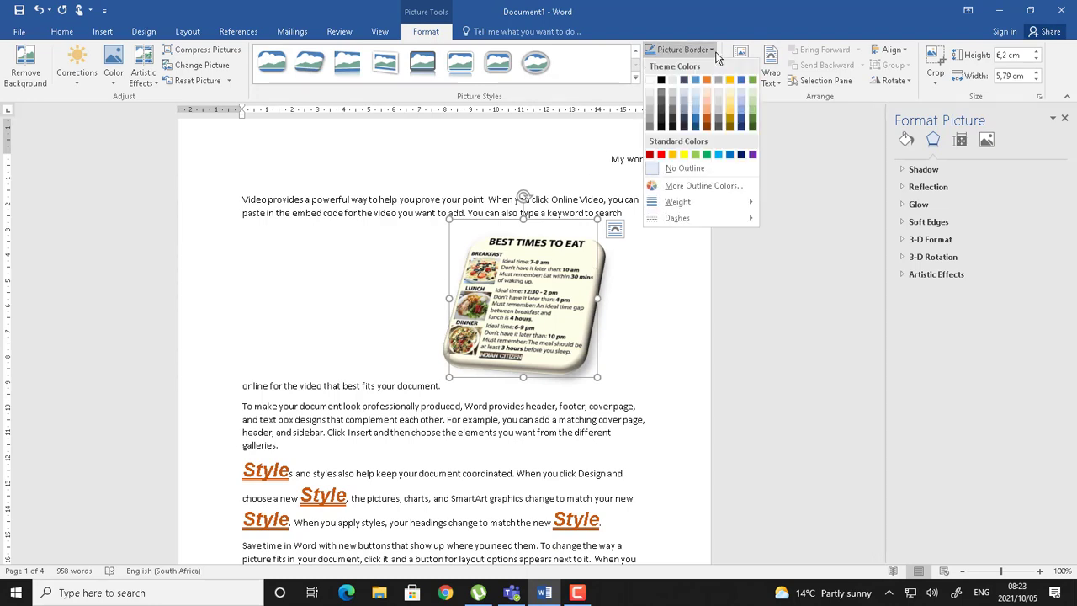
mouse_move(686, 204)
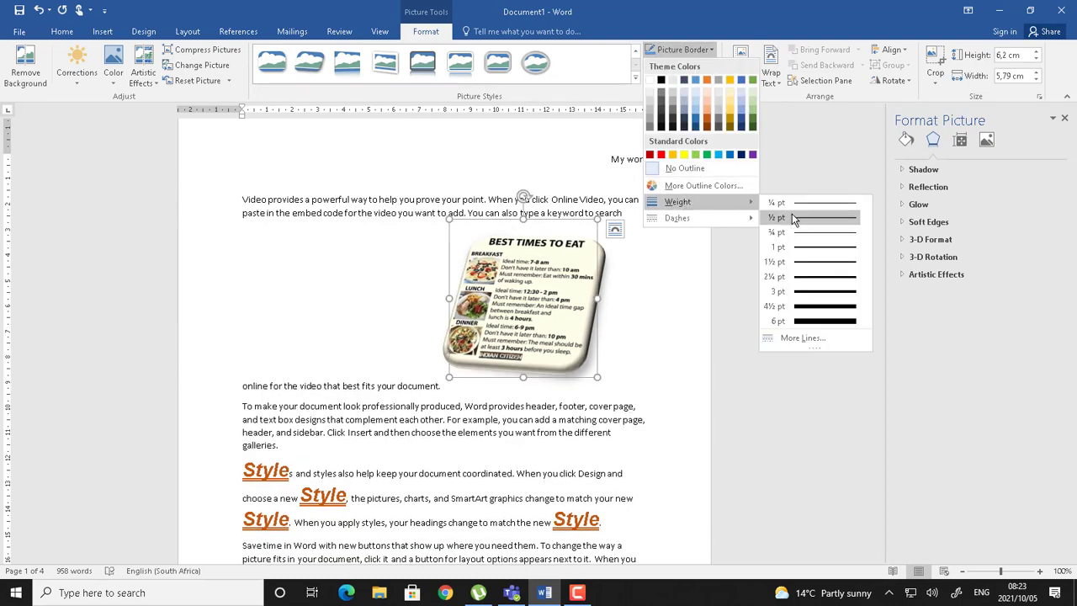
left_click(810, 297)
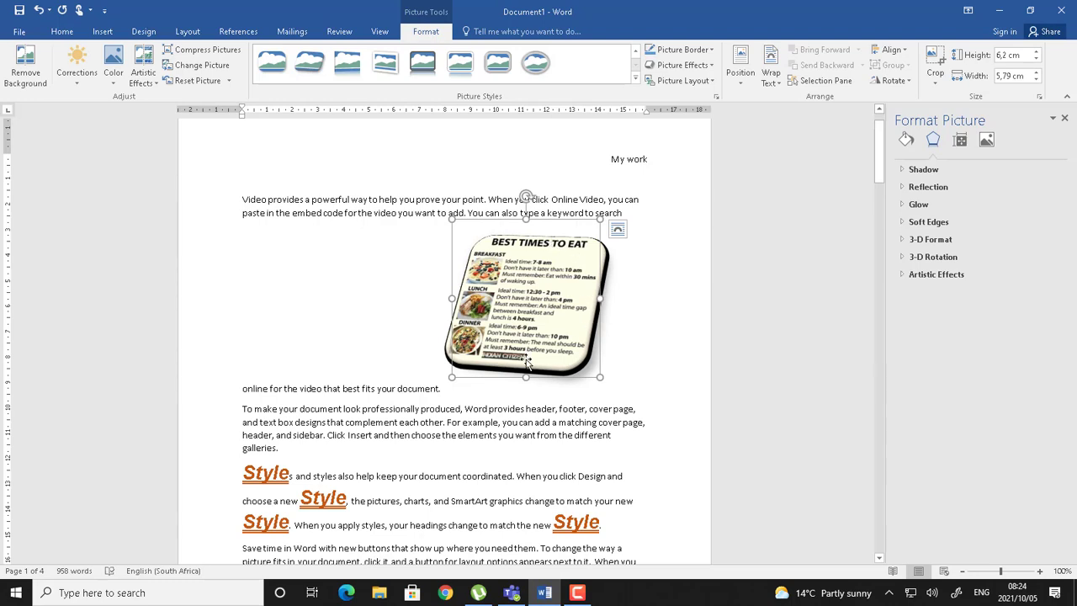
left_click(364, 327)
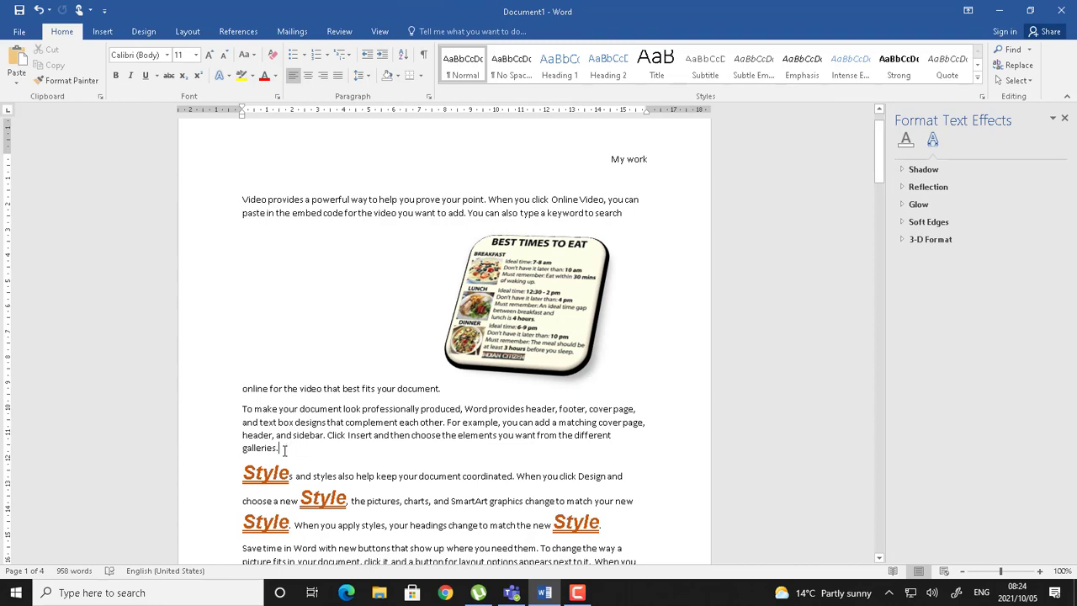
Search Bing for "Houses" and insert the online picture of green, orange and purple houses after "galleries." in the second paragraph on page 1.
left_click(103, 31)
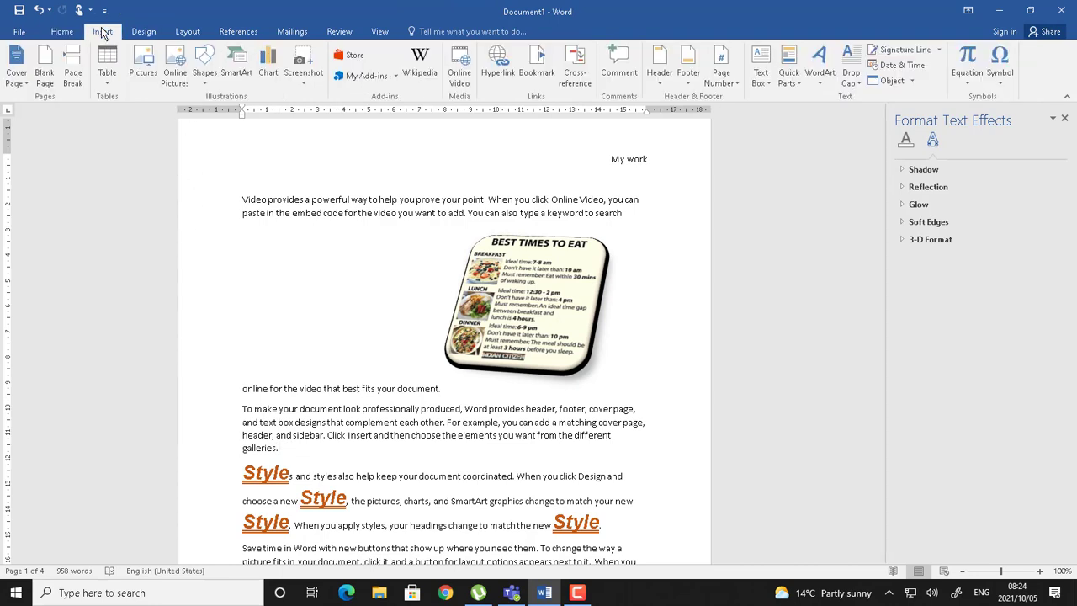
left_click(181, 77)
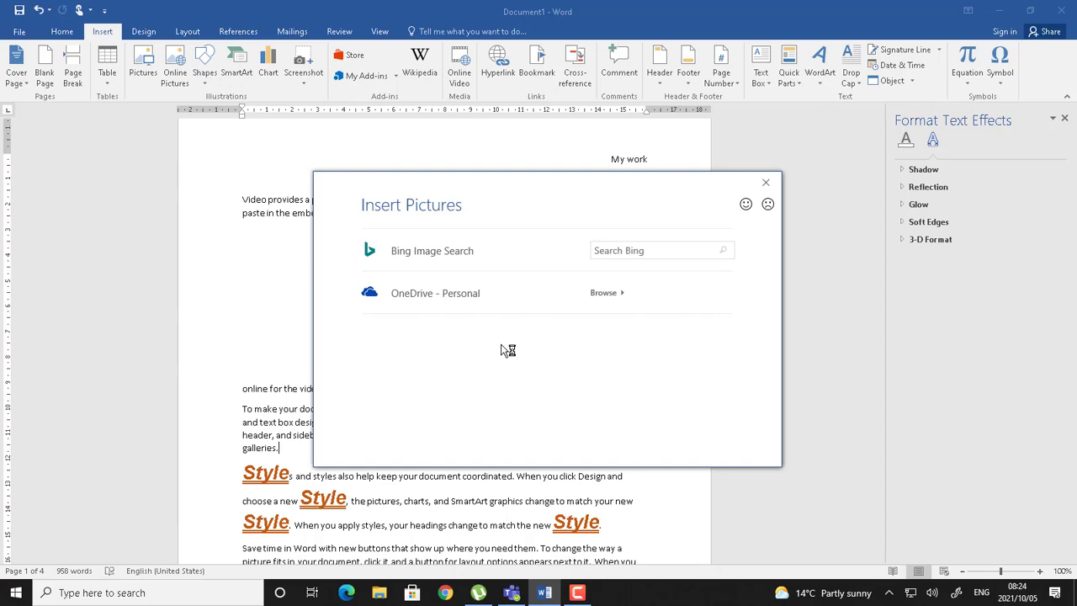
left_click(650, 251)
type("House")
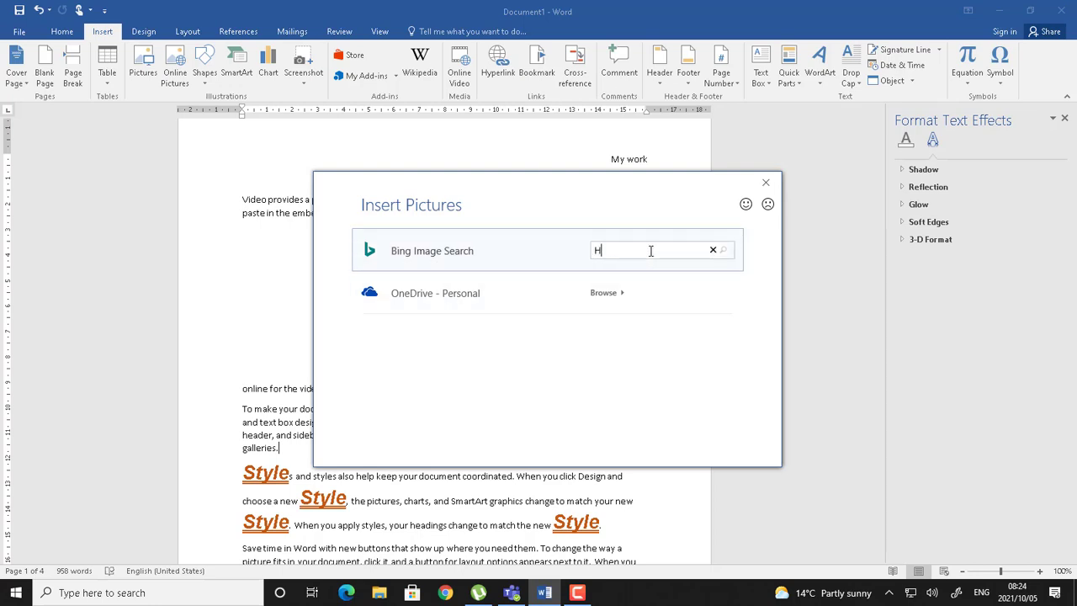
type("s")
left_click(727, 254)
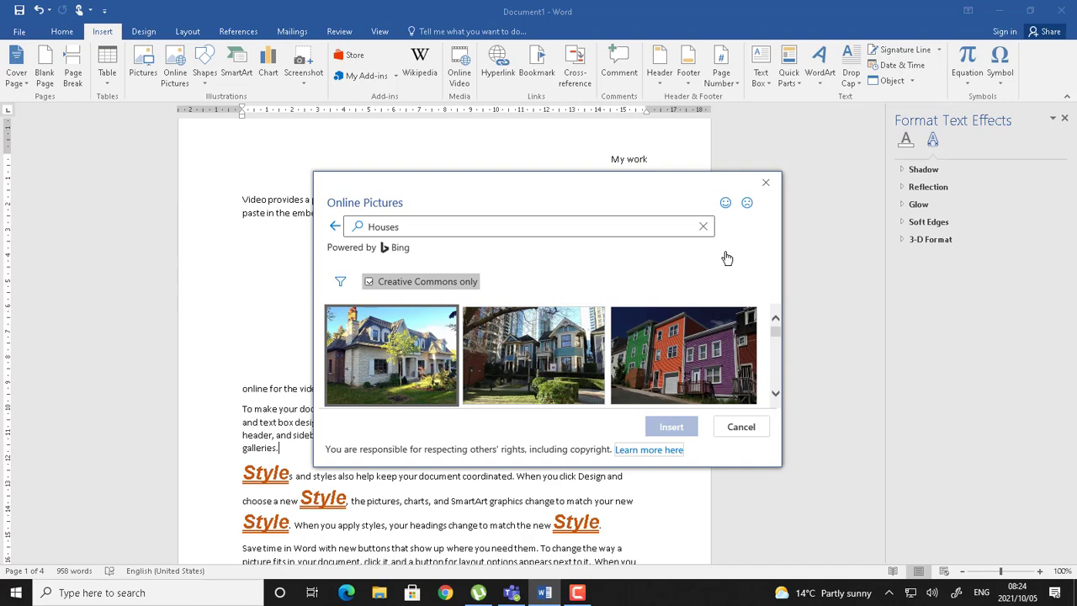
left_click(653, 351)
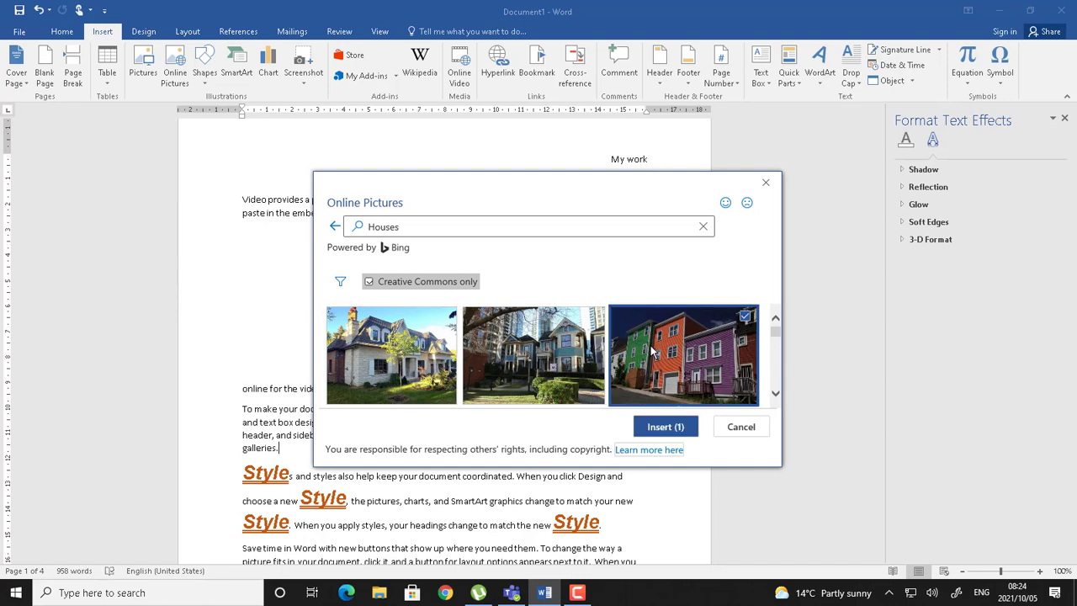
left_click(664, 427)
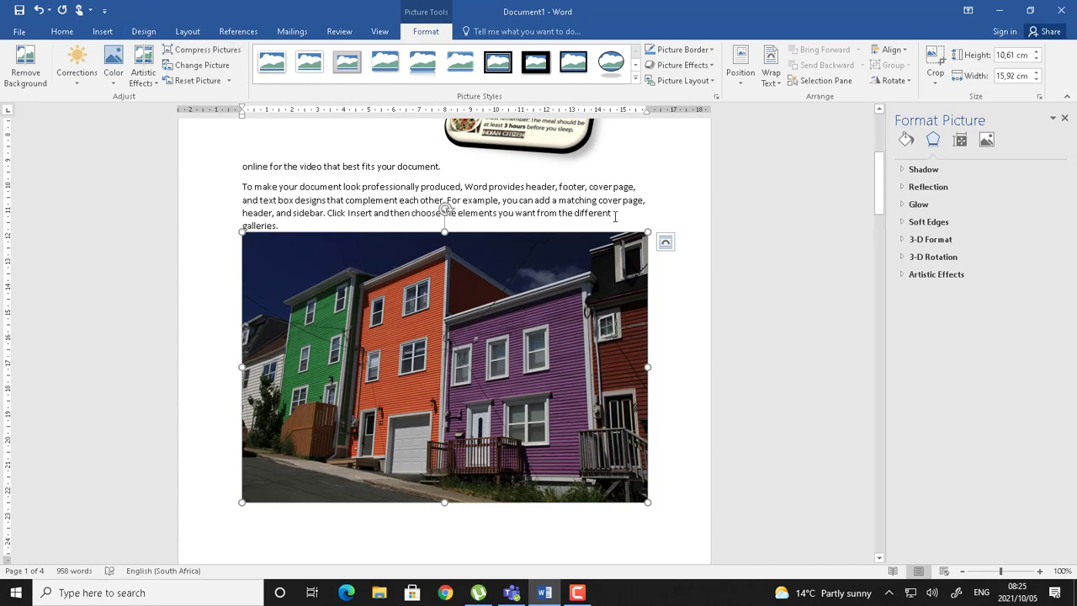
Shrink the houses picture proportionally to about 7.25 cm high and 10.88 cm wide.
scroll(561, 210, "up", 3)
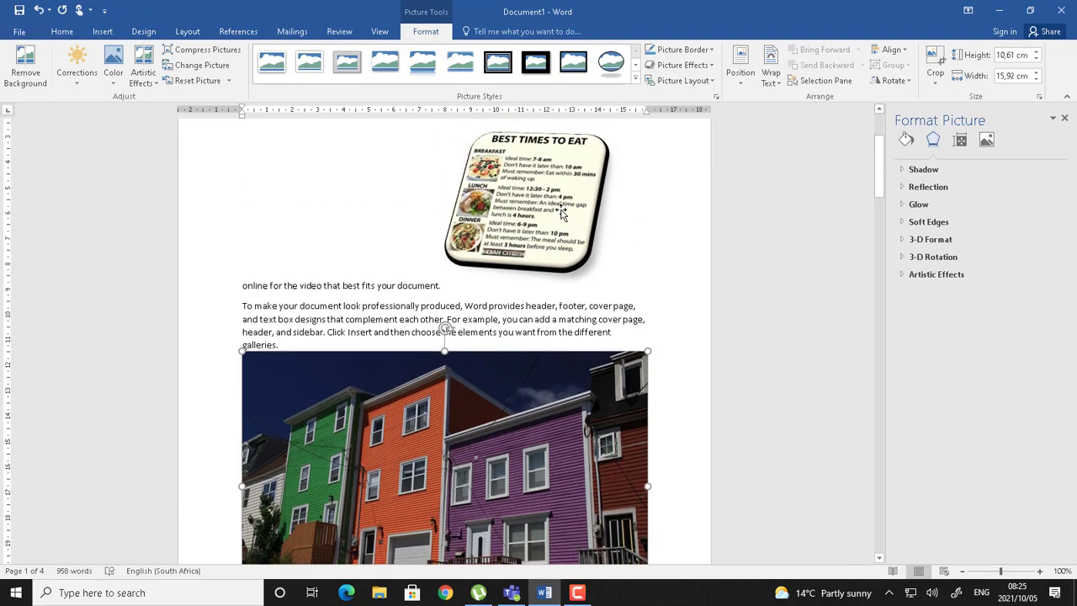
right_click(564, 427)
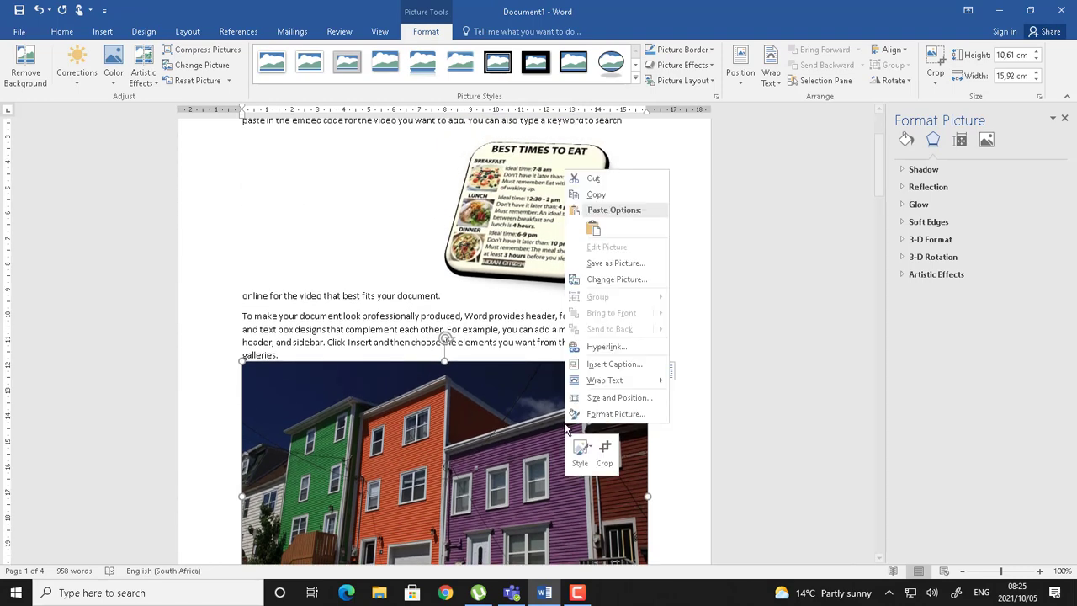
left_click(594, 414)
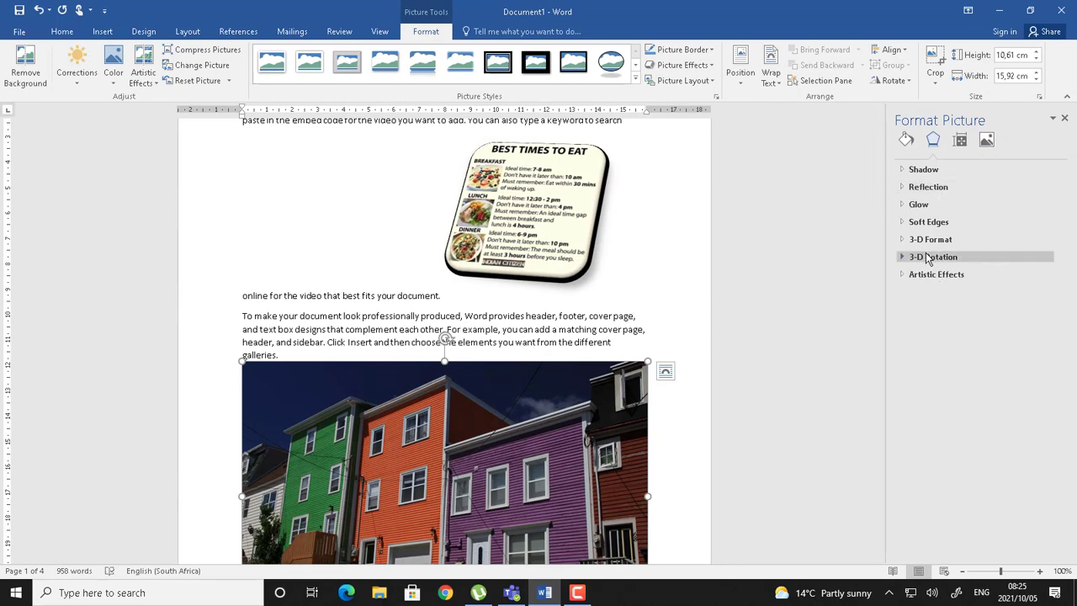
left_click_drag(647, 361, 522, 442)
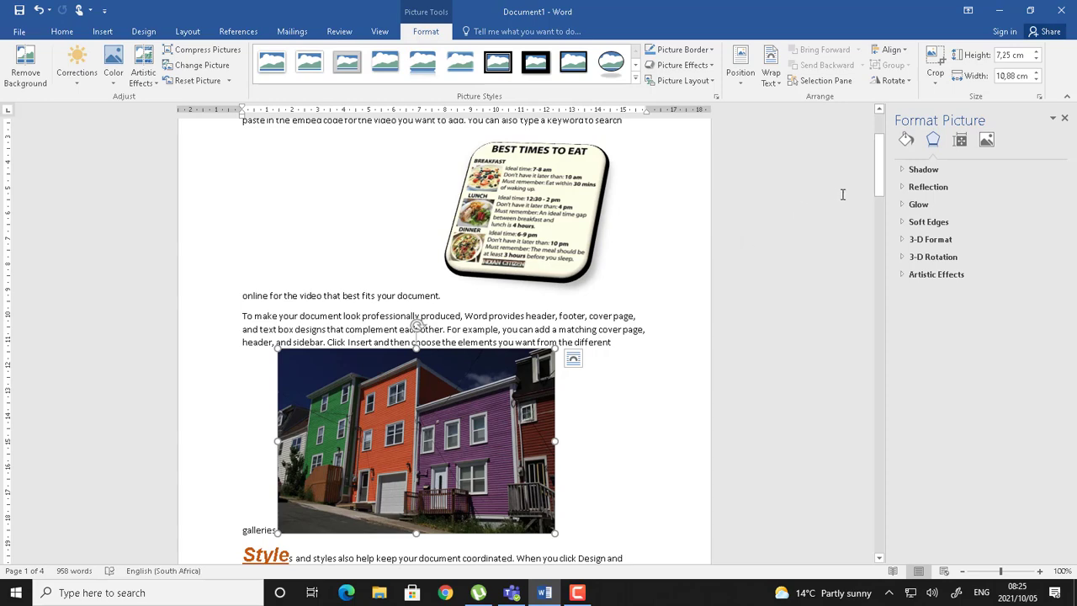
Insert a basic line chart after the "Reading is easier" paragraph at the start of page 2.
left_click_drag(879, 176, 878, 257)
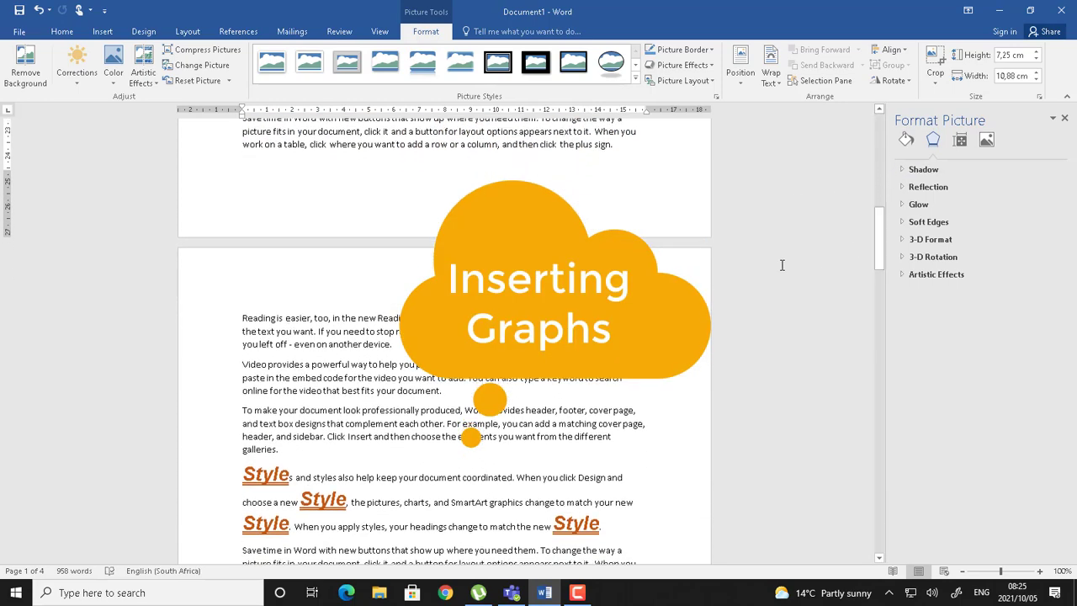
left_click(394, 345)
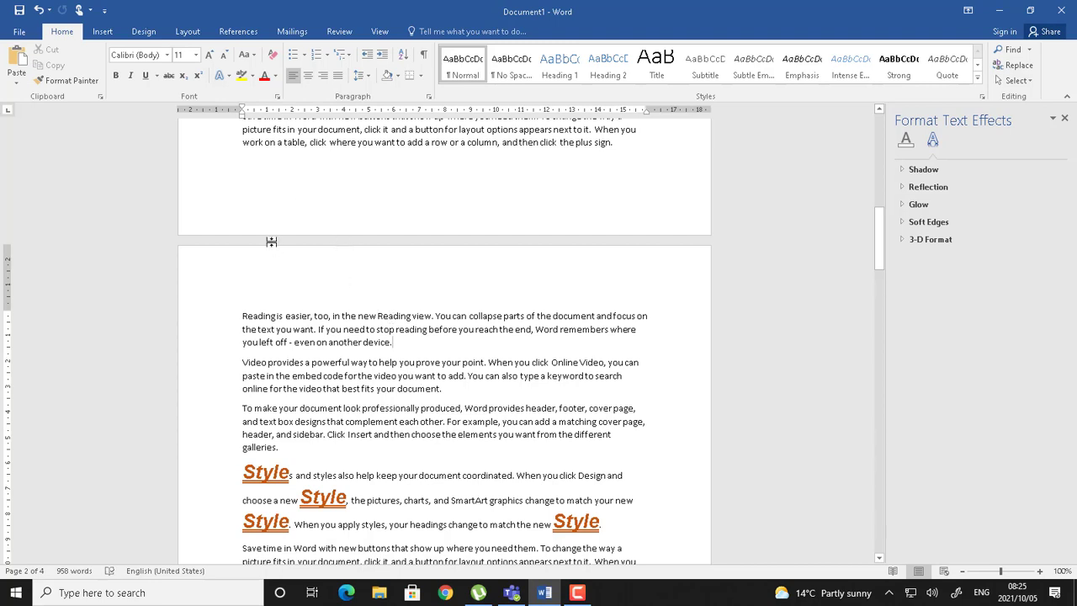
left_click(421, 346)
left_click(108, 31)
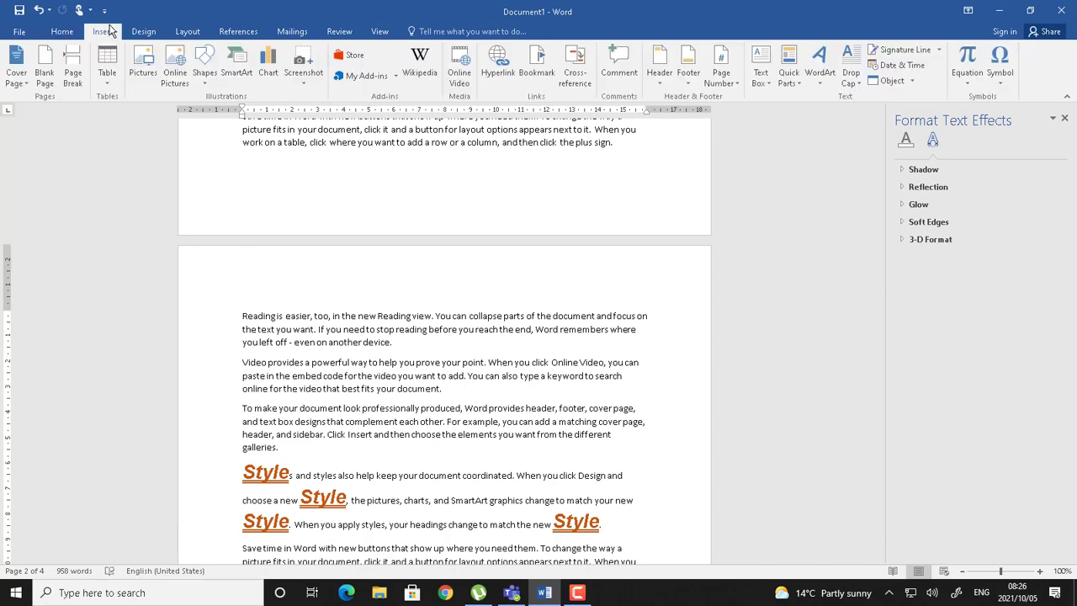
left_click(273, 69)
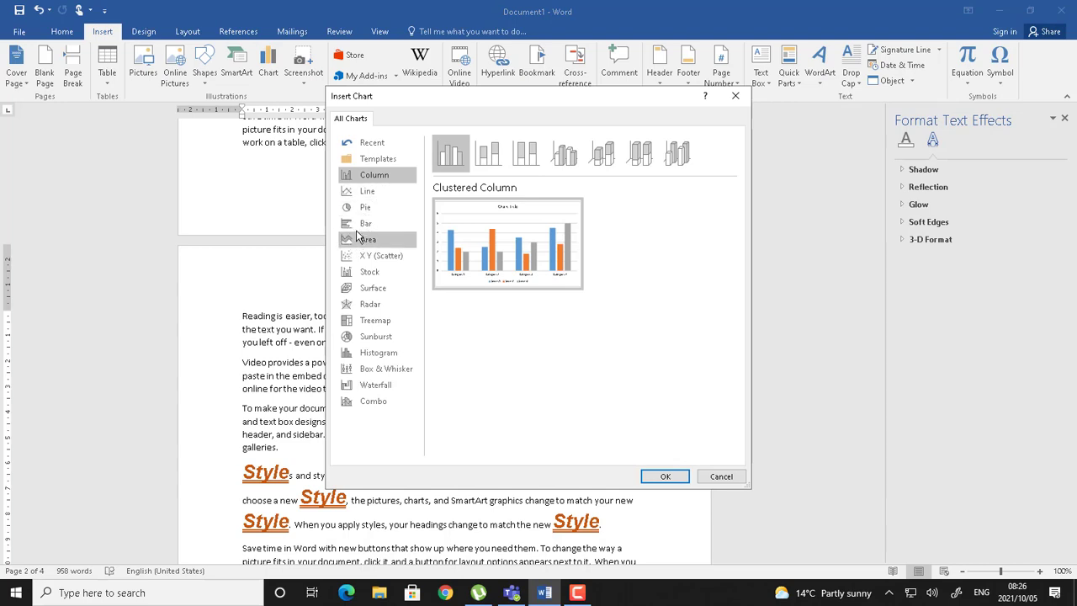
left_click(361, 192)
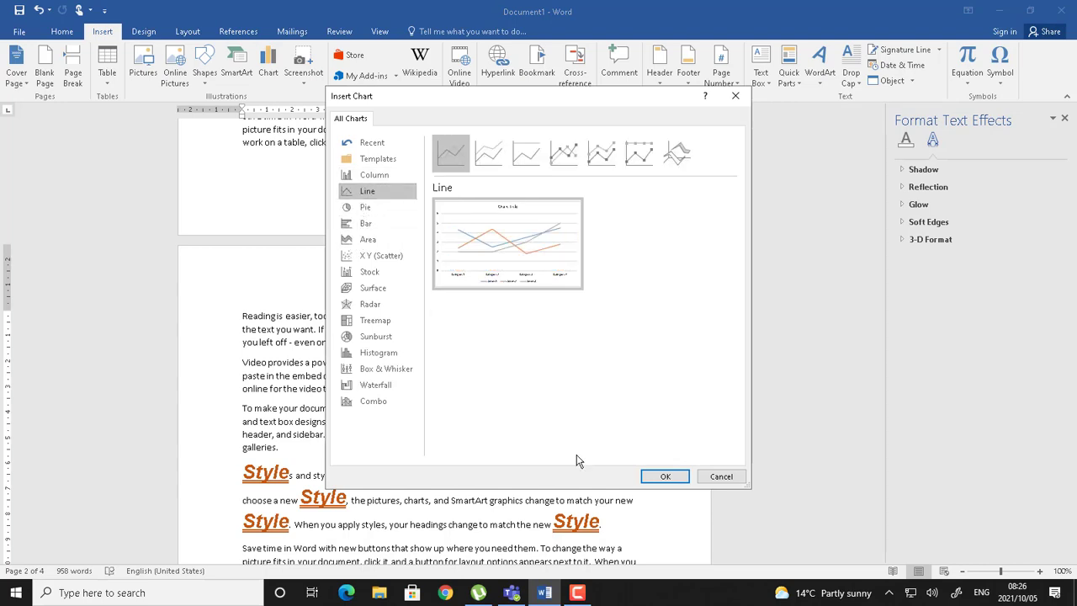
left_click(652, 477)
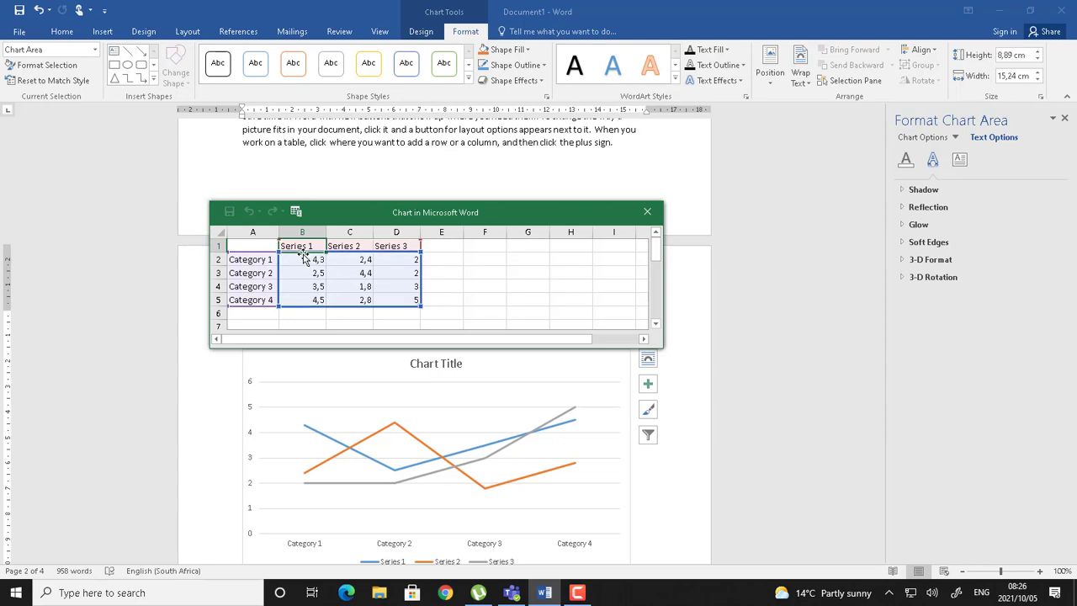
Name the three series in the chart's data sheet MONDAY, TUESDAY and WEDNESDAY in cells B1 to D1.
type("MONDAY")
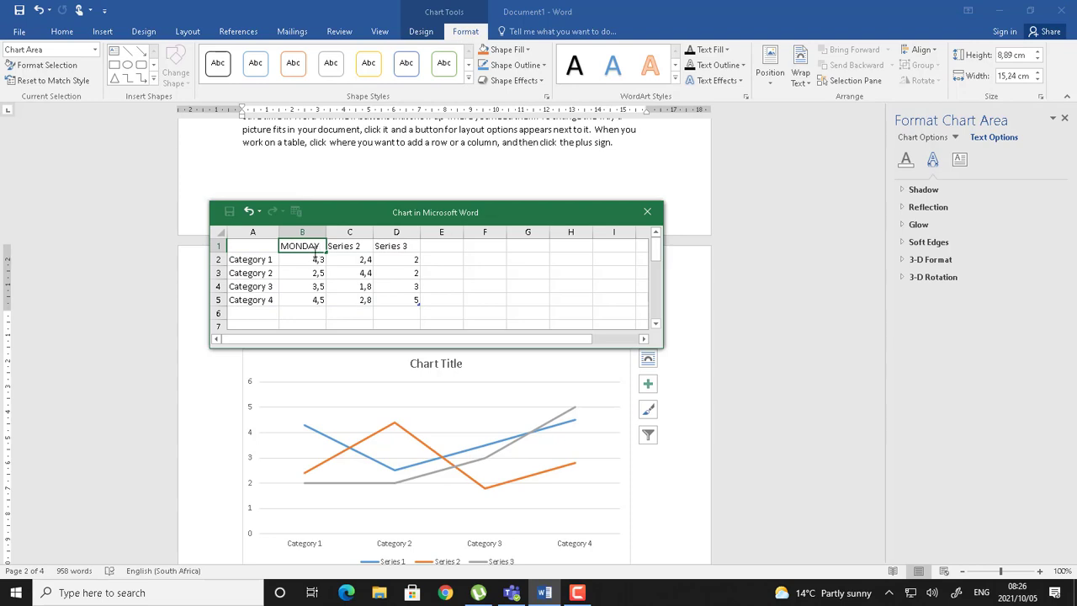
left_click(339, 246)
type("T")
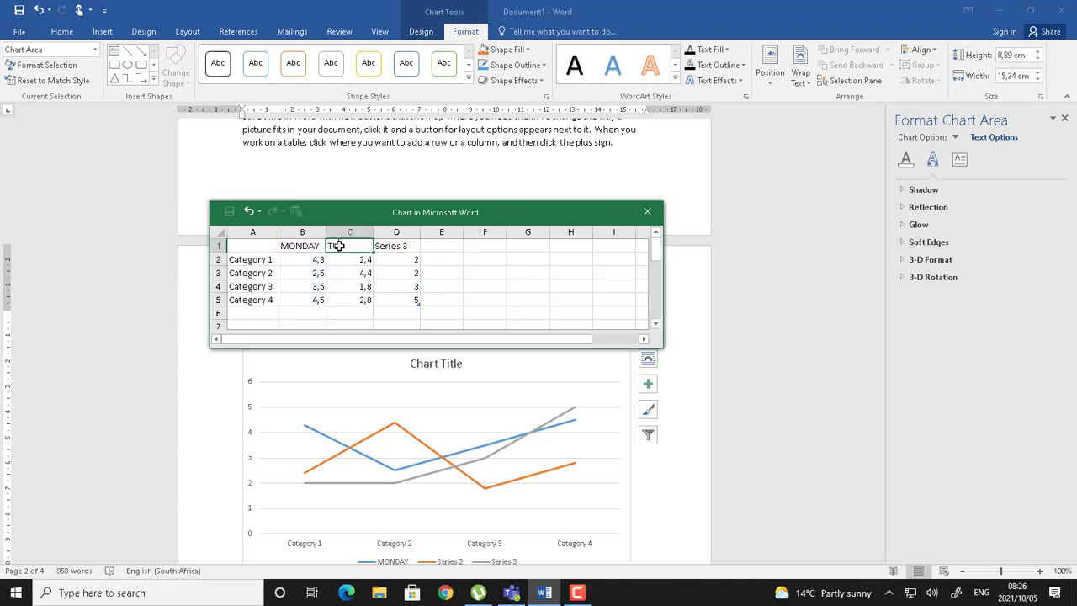
type("UESDAY")
left_click(404, 244)
type("WED")
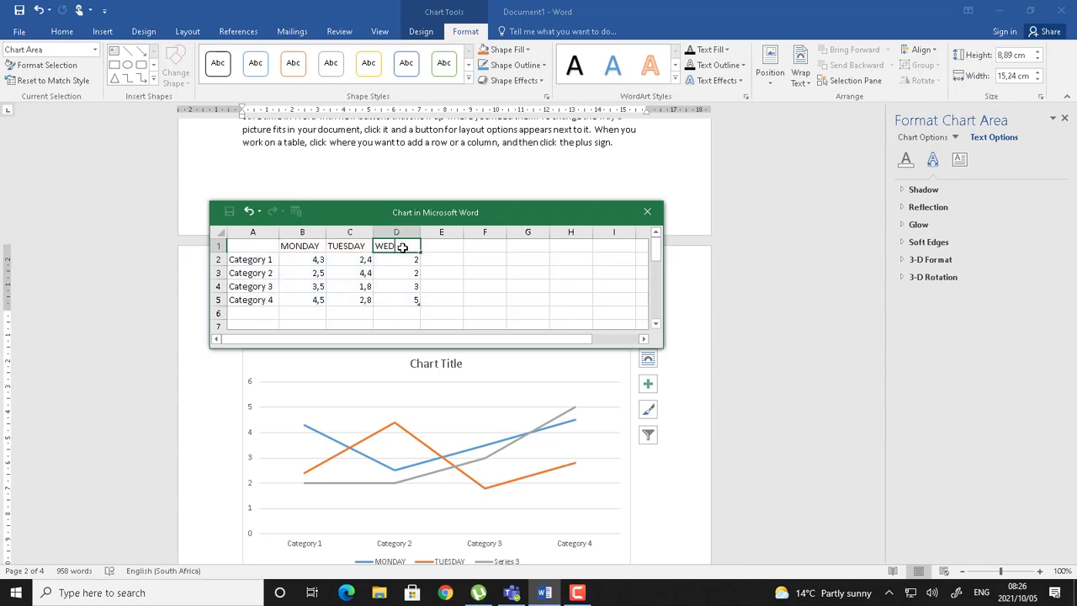
type("NESDAY")
left_click(486, 261)
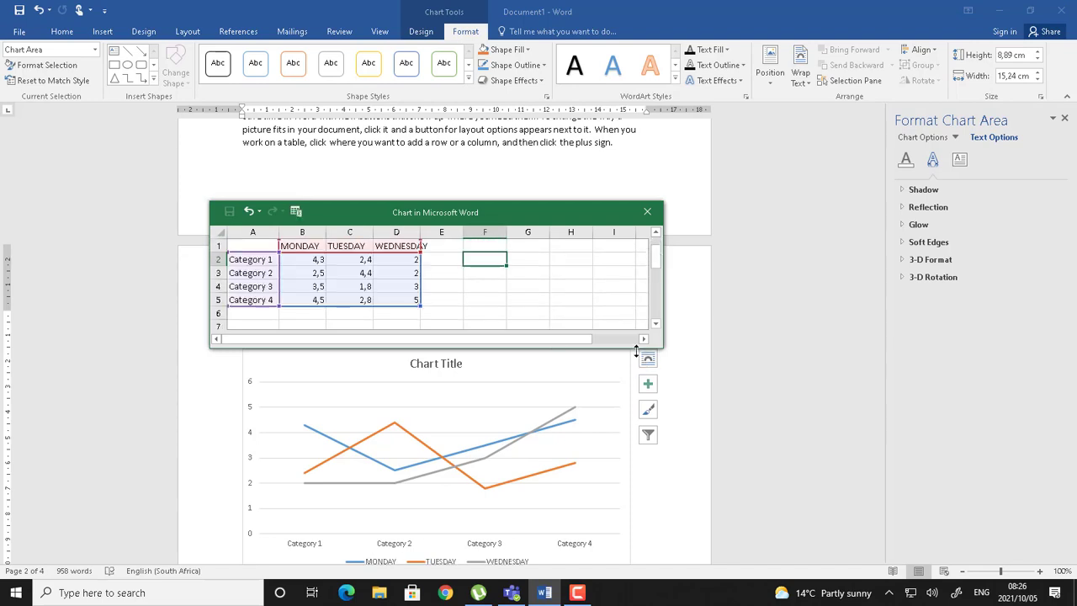
left_click(729, 320)
Replace the four category labels in cells A2 to A5 of the chart's data sheet with people's first names, and close the sheet.
scroll(727, 322, "down", 2)
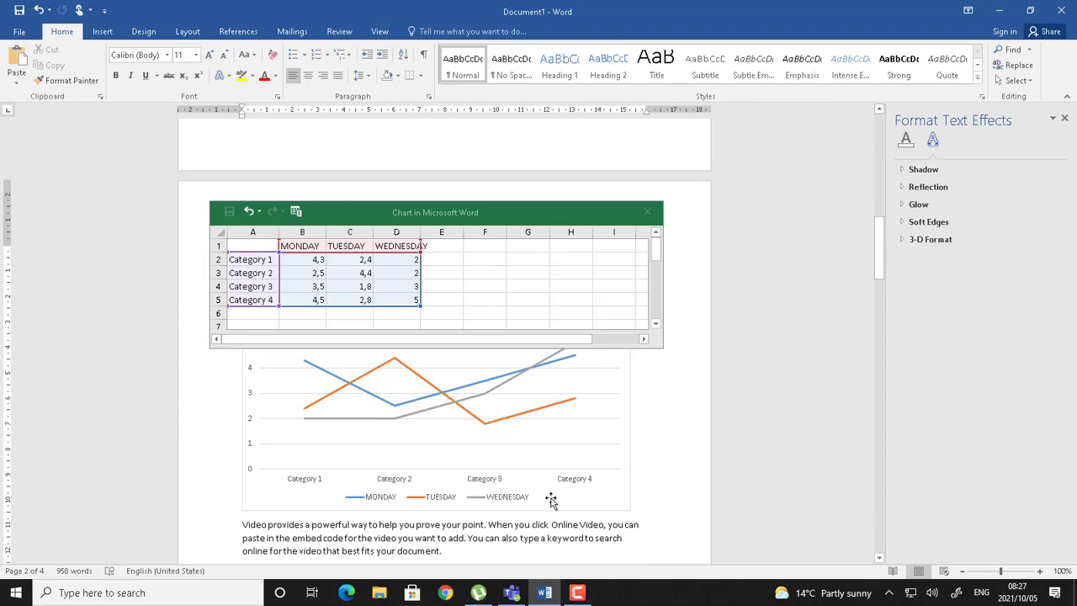
left_click(246, 260)
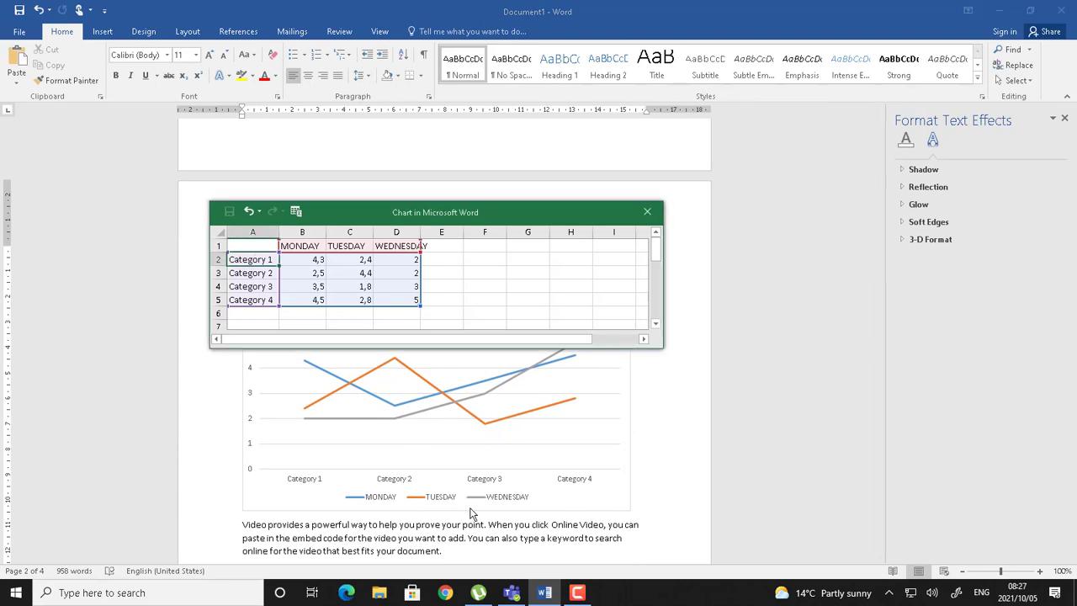
type("JERRY")
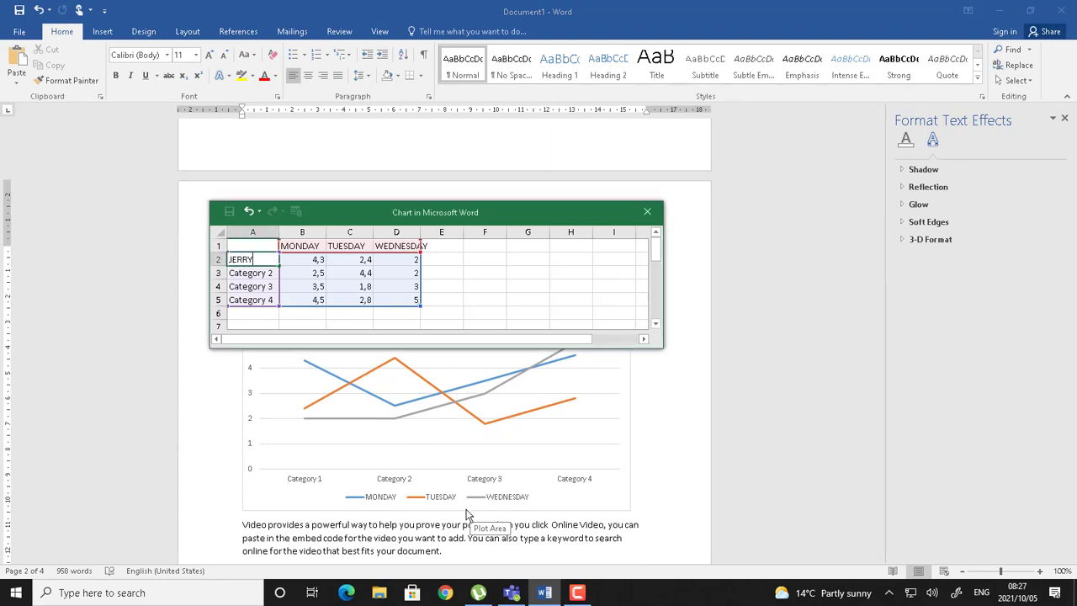
key("Return")
type("SAMSON")
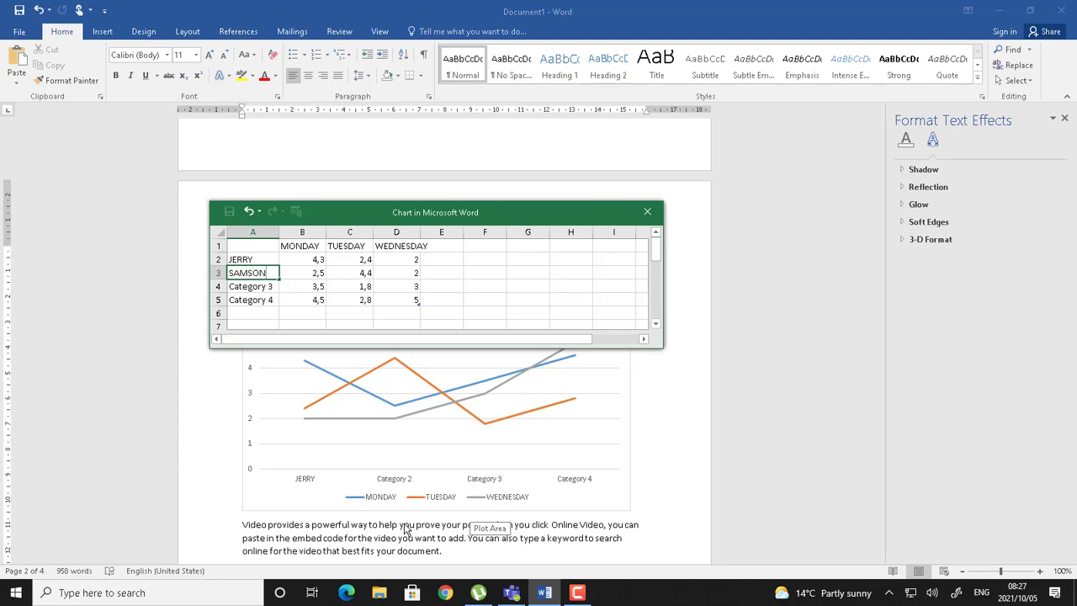
key("Return")
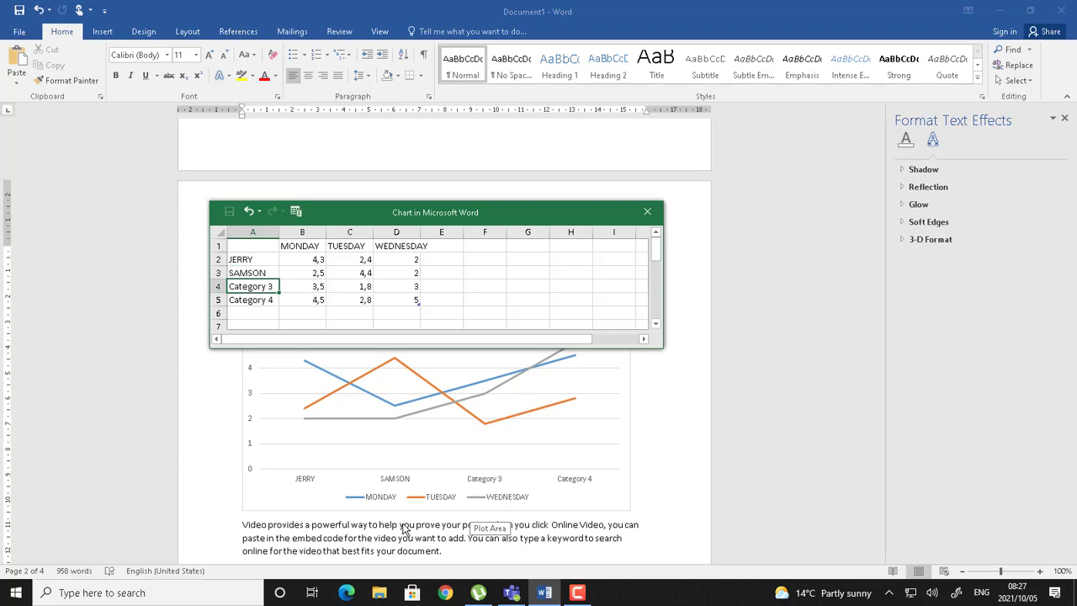
type("STEPHINA")
key("Return")
type("SARAH")
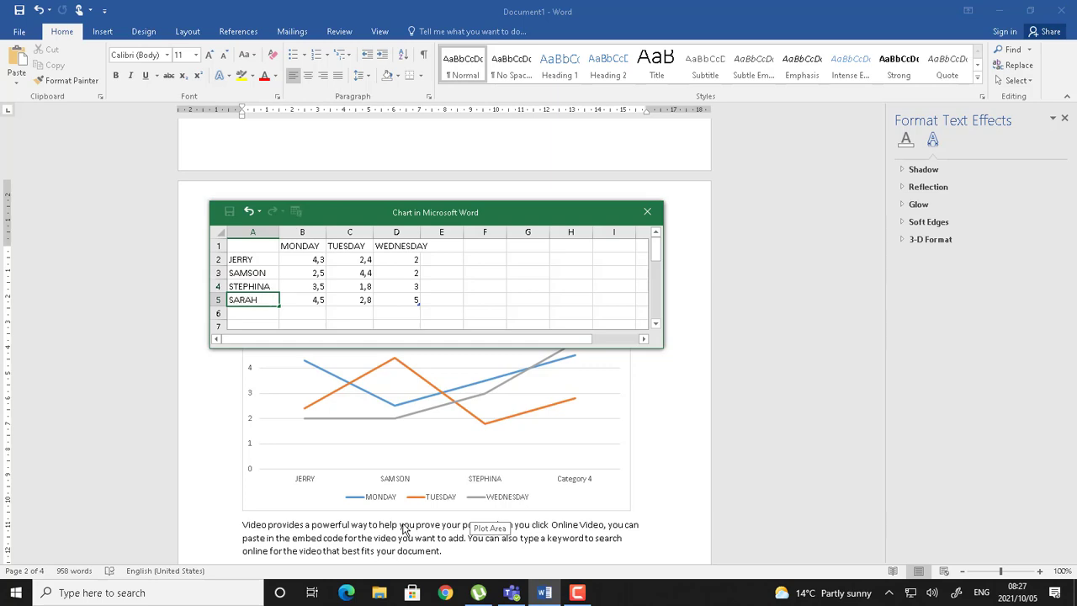
left_click(499, 305)
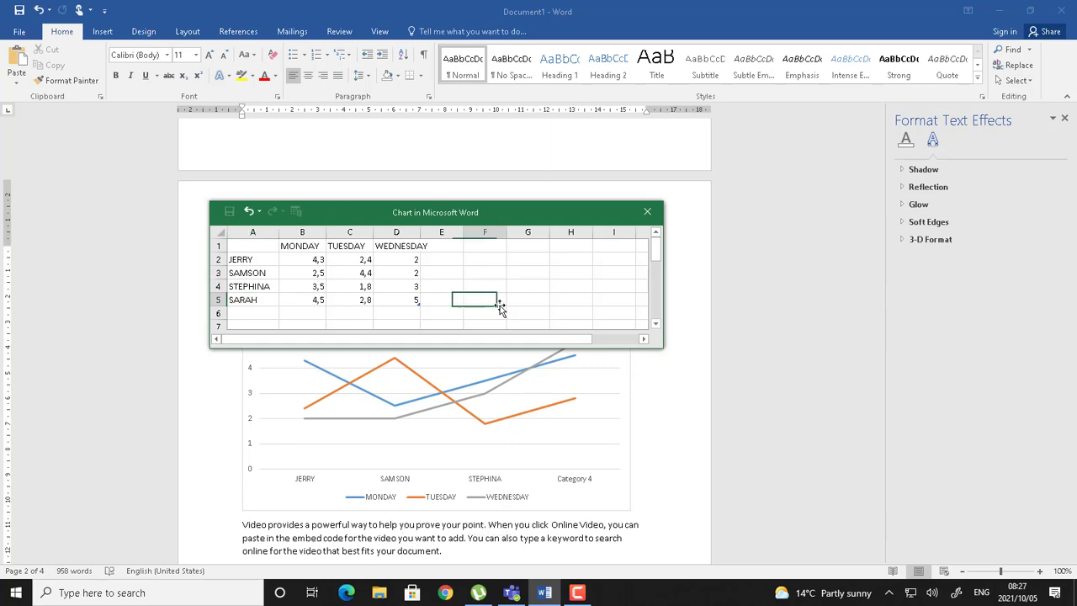
left_click_drag(256, 260, 248, 303)
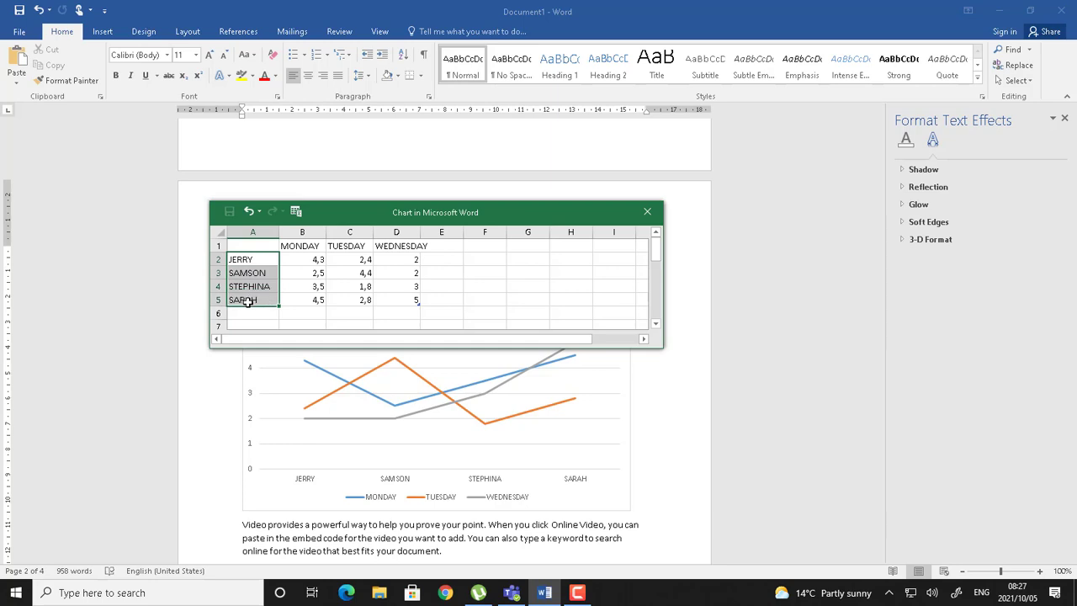
left_click(475, 283)
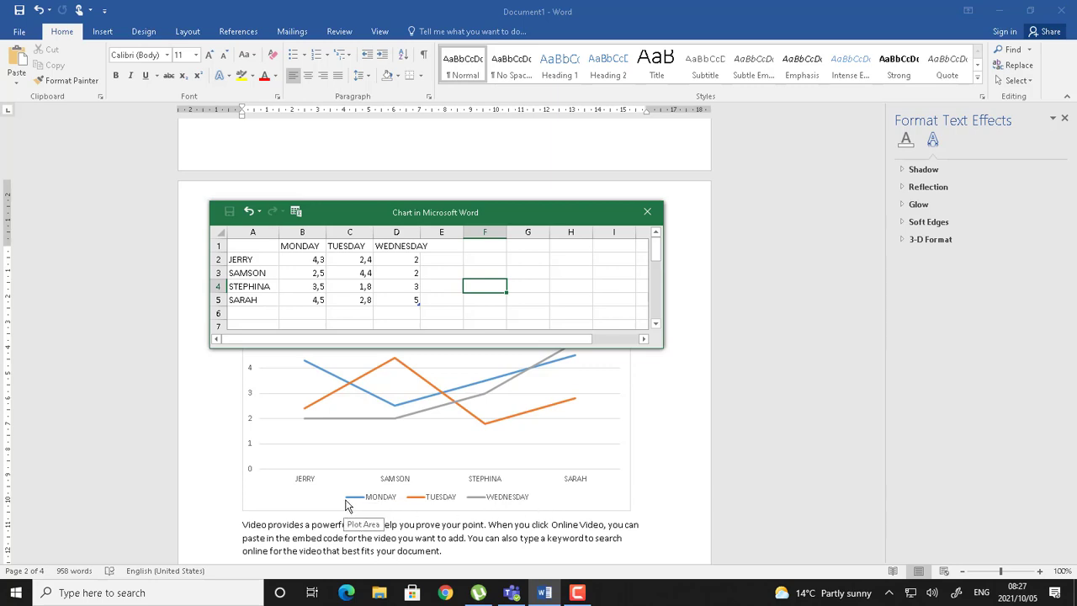
left_click(647, 213)
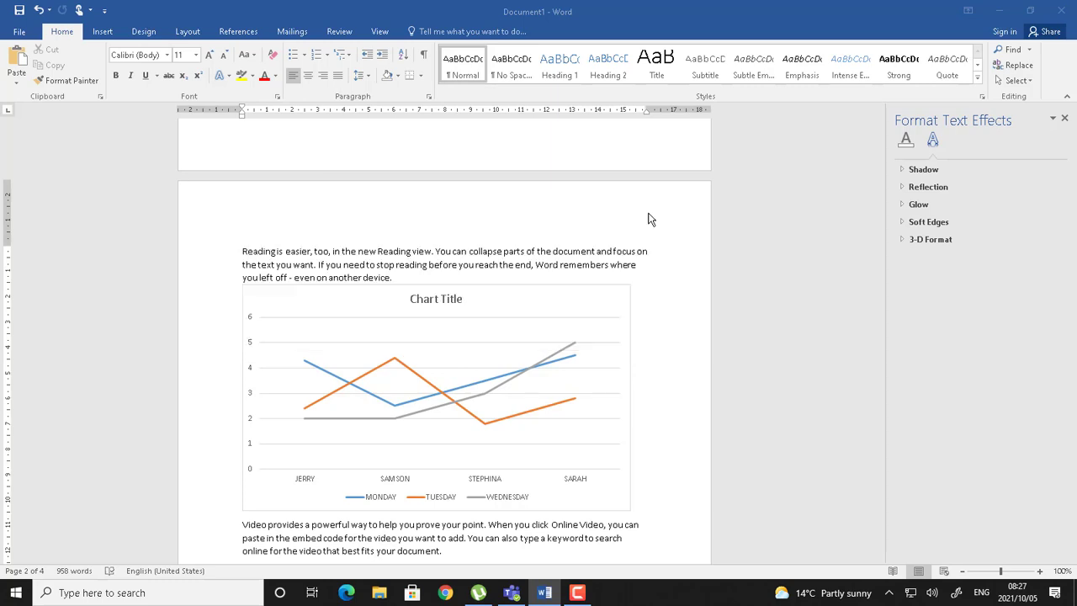
Replace the line chart's placeholder title with COMPUTER.
left_click(450, 305)
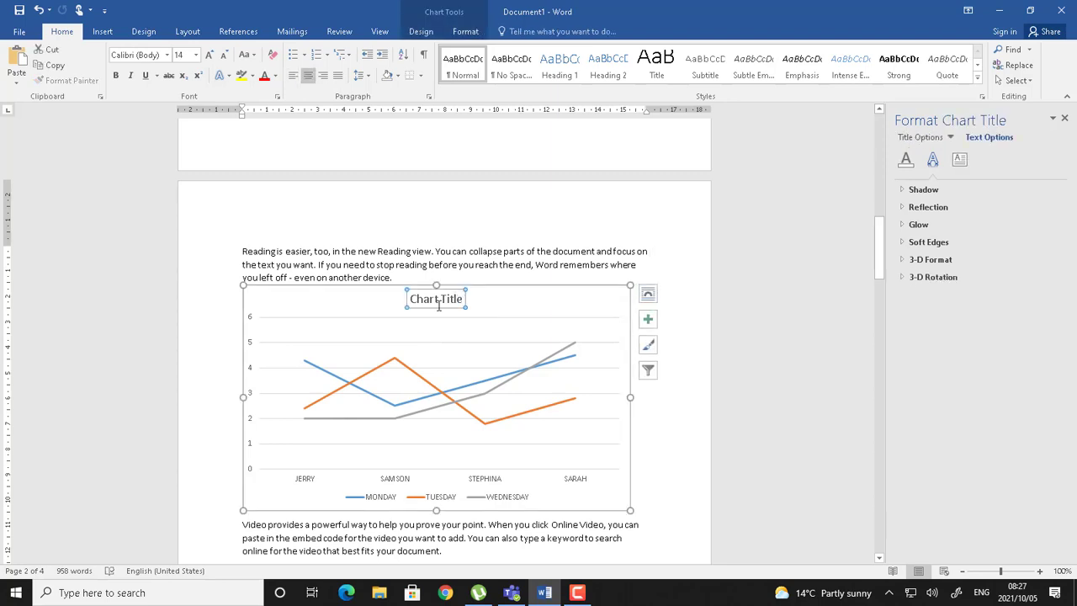
left_click_drag(462, 299, 402, 299)
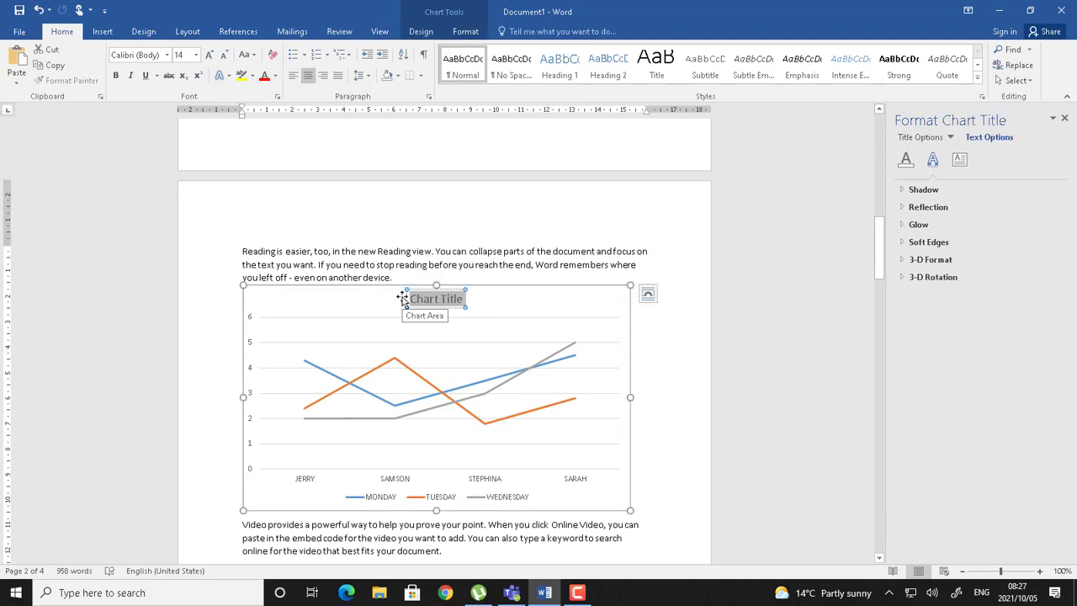
type("COMPUTER")
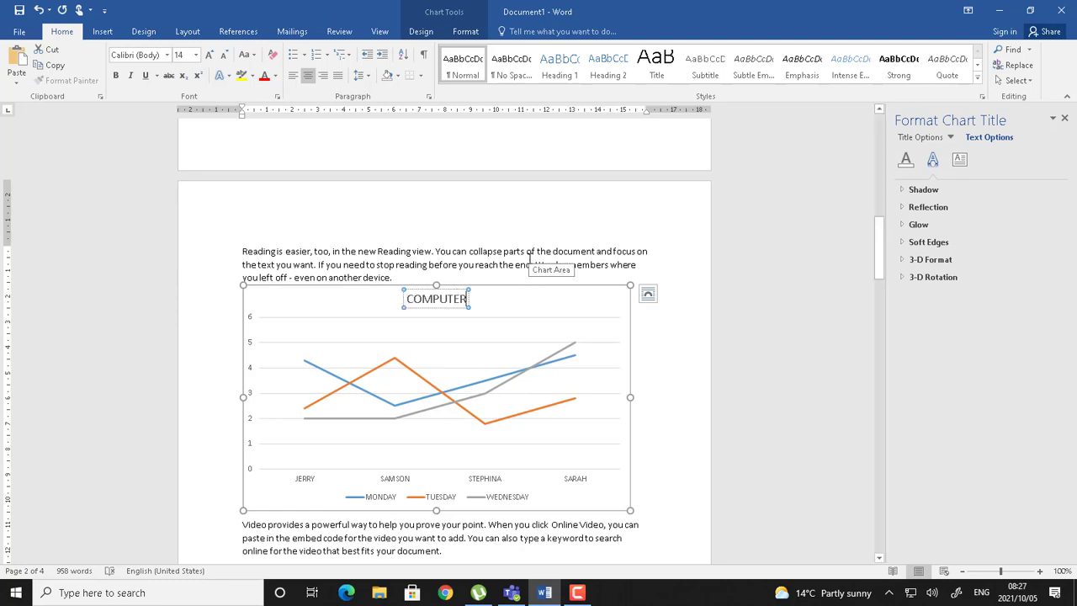
left_click(515, 306)
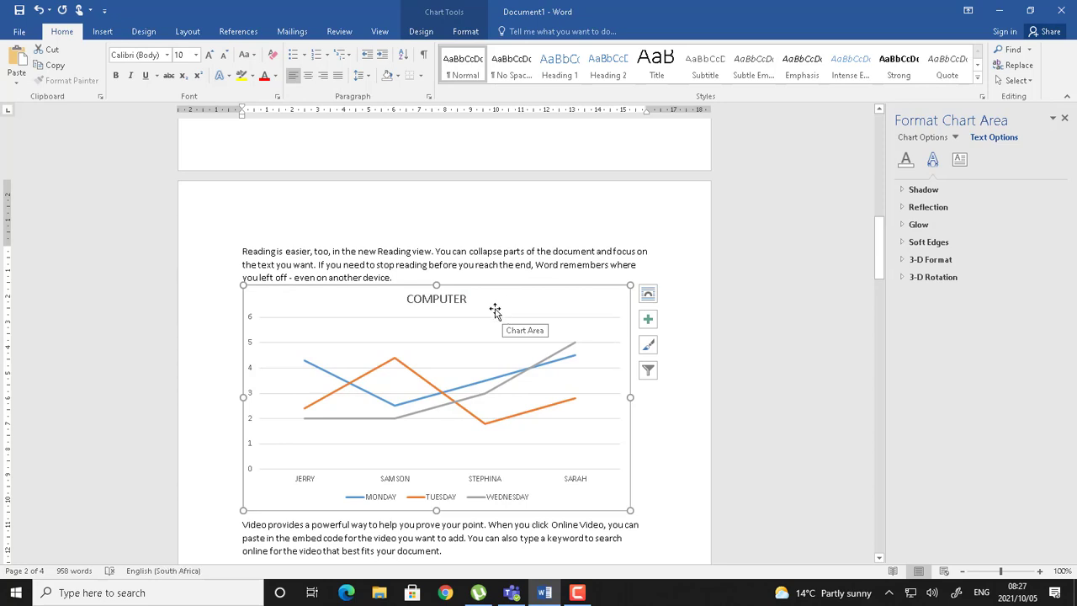
left_click(421, 31)
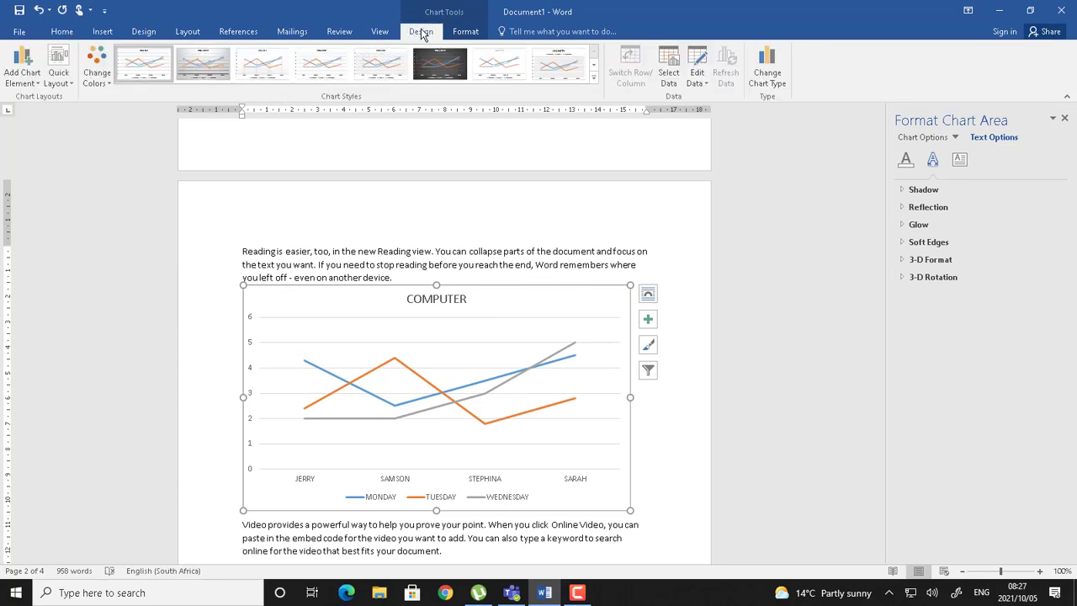
left_click(34, 83)
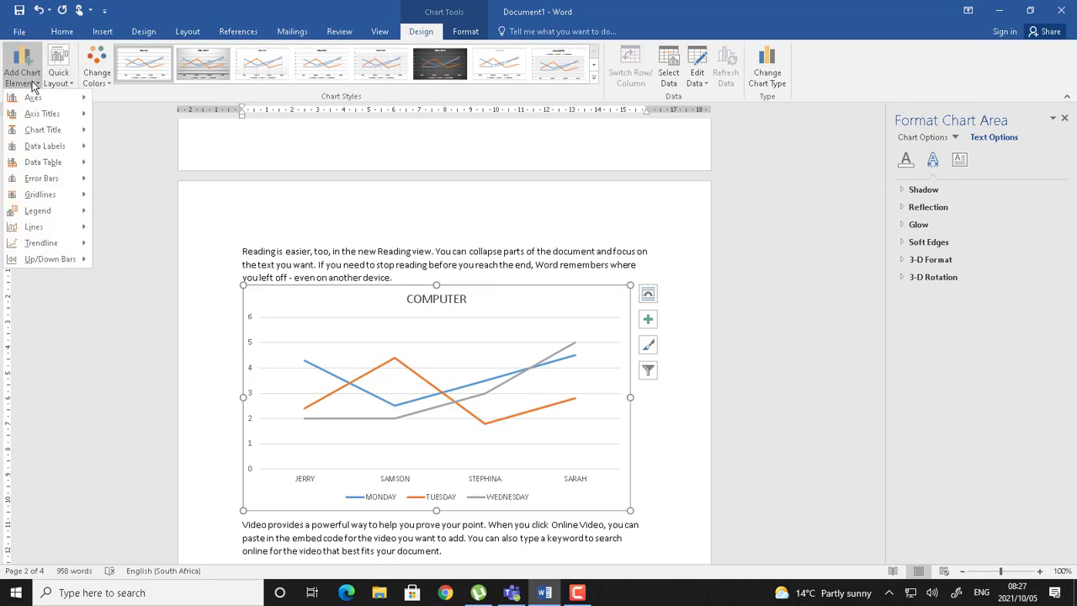
mouse_move(52, 118)
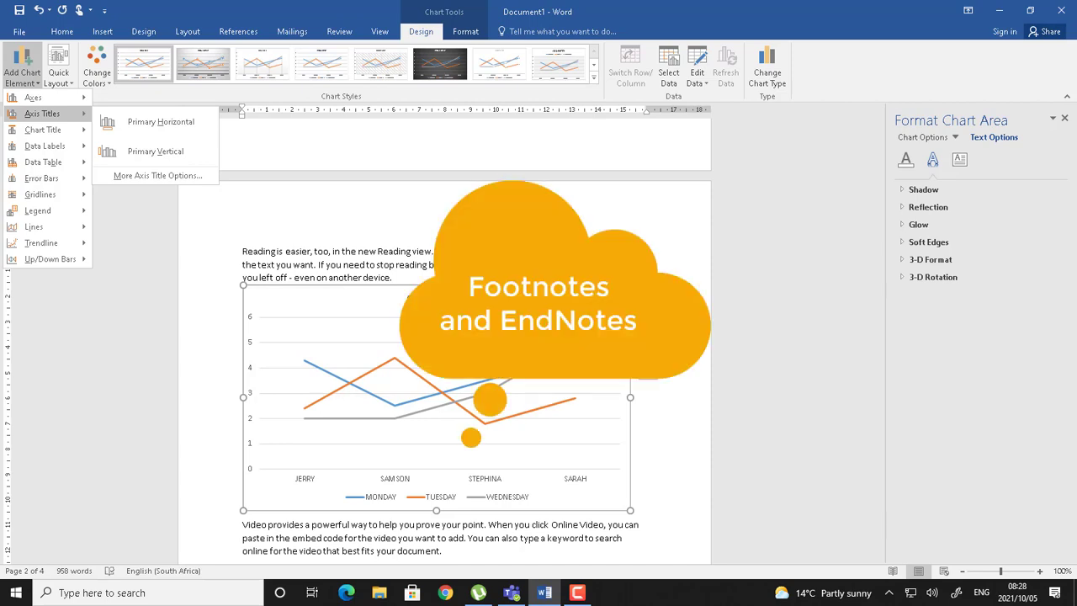
left_click(555, 286)
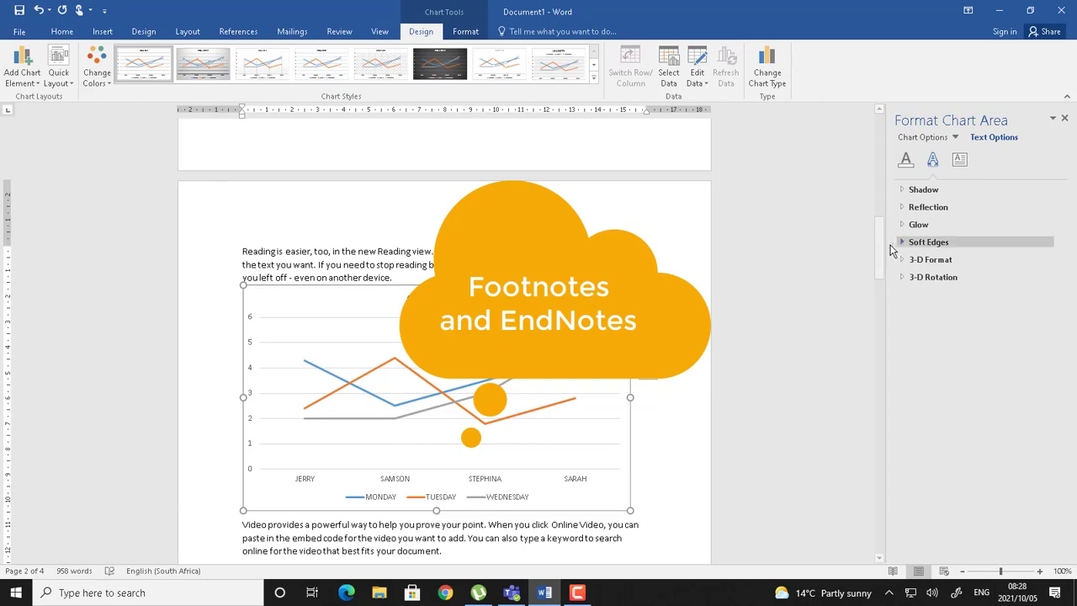
Insert a footnote after "powerful" in the first paragraph on page 1 with the text "G H SG HGGJGJGJJJ".
left_click_drag(882, 251, 861, 120)
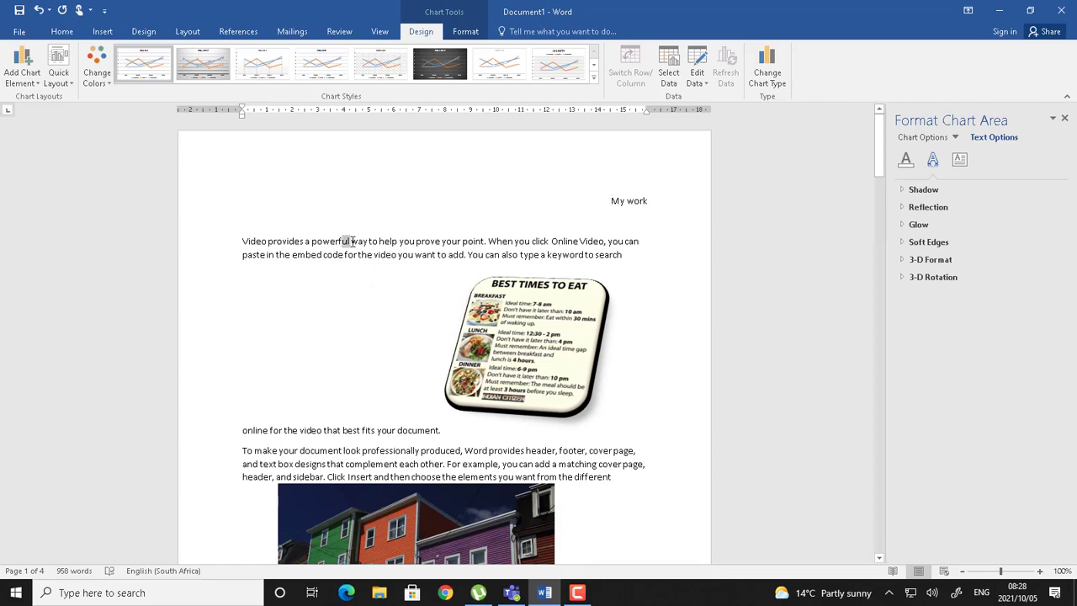
left_click_drag(342, 241, 354, 241)
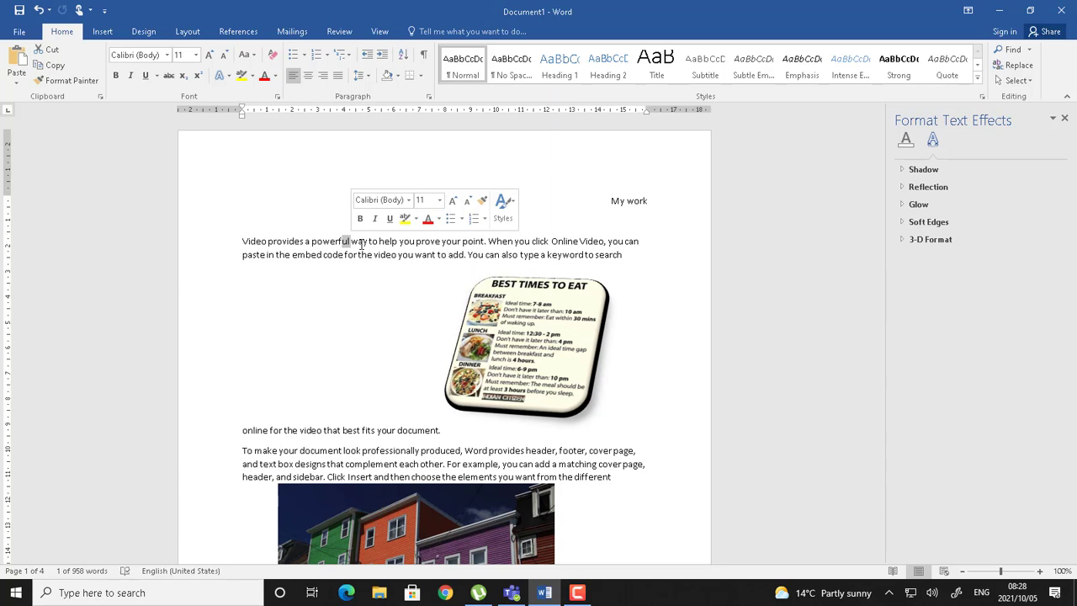
left_click(346, 243)
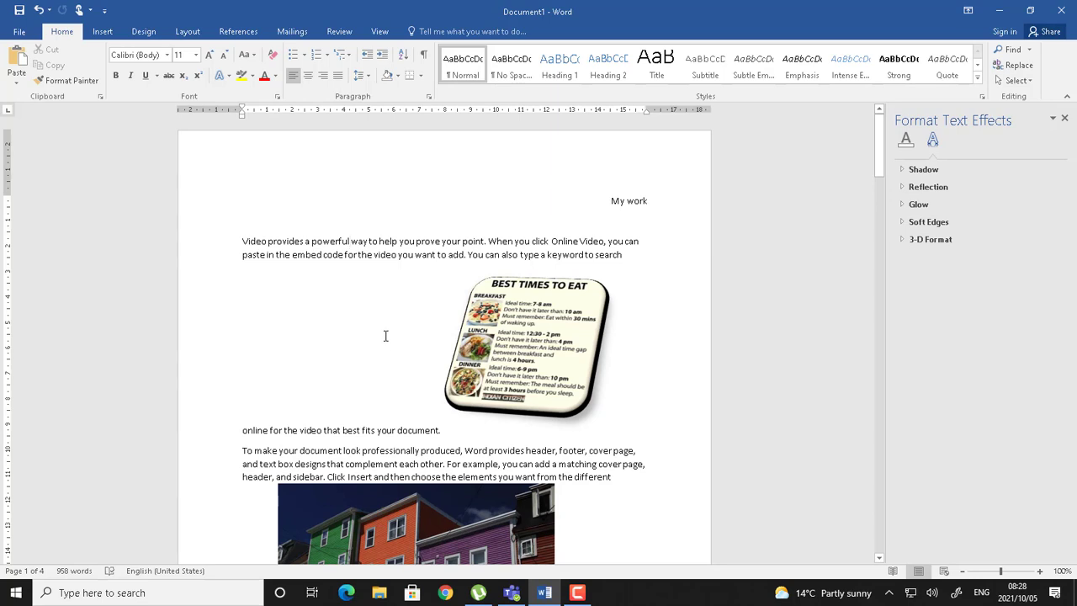
left_click(240, 32)
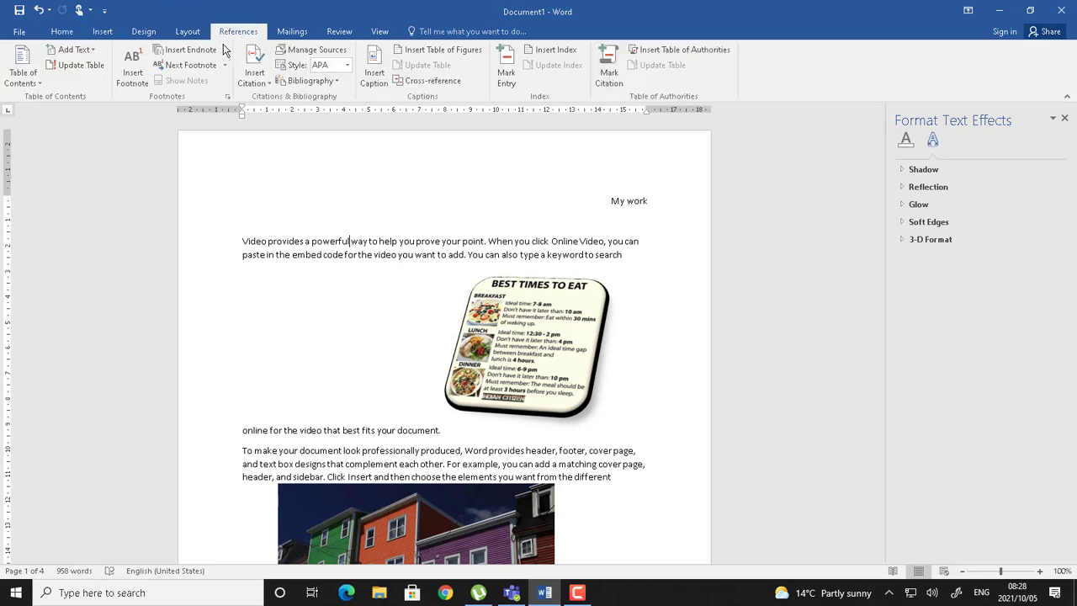
left_click(134, 74)
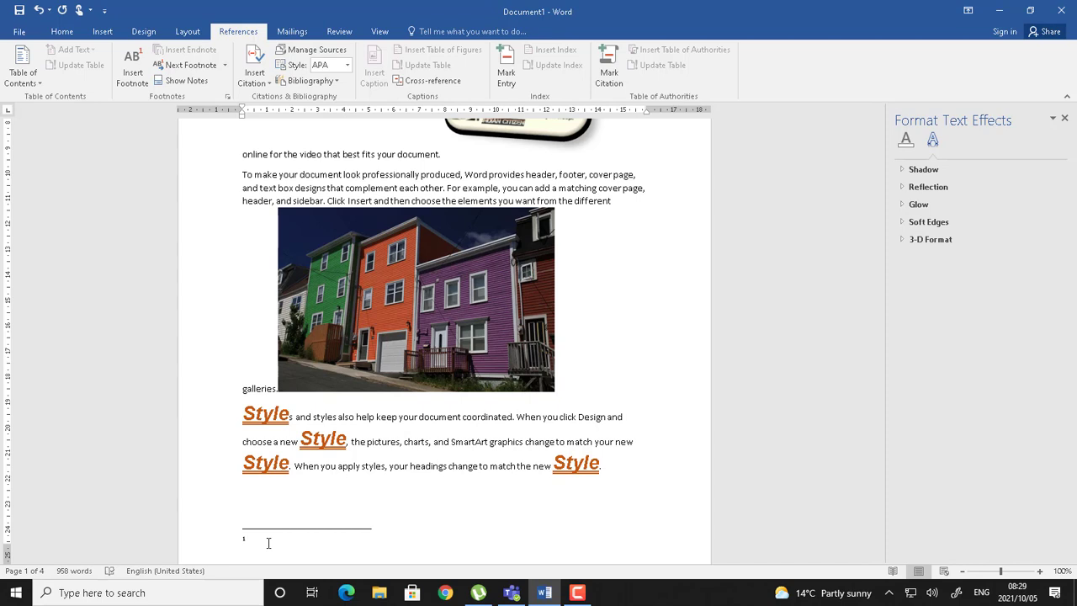
type("G H SG HGGJGJGJJ")
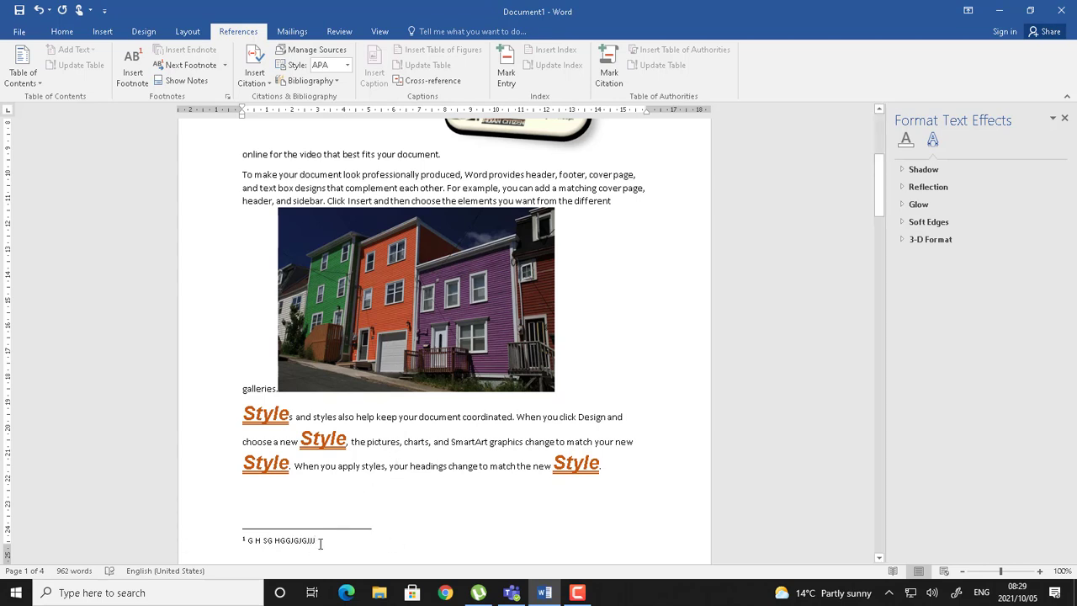
Check the first footnote's text at the foot of page 1 and its preview at the reference mark after "powerful".
left_click_drag(316, 540, 250, 542)
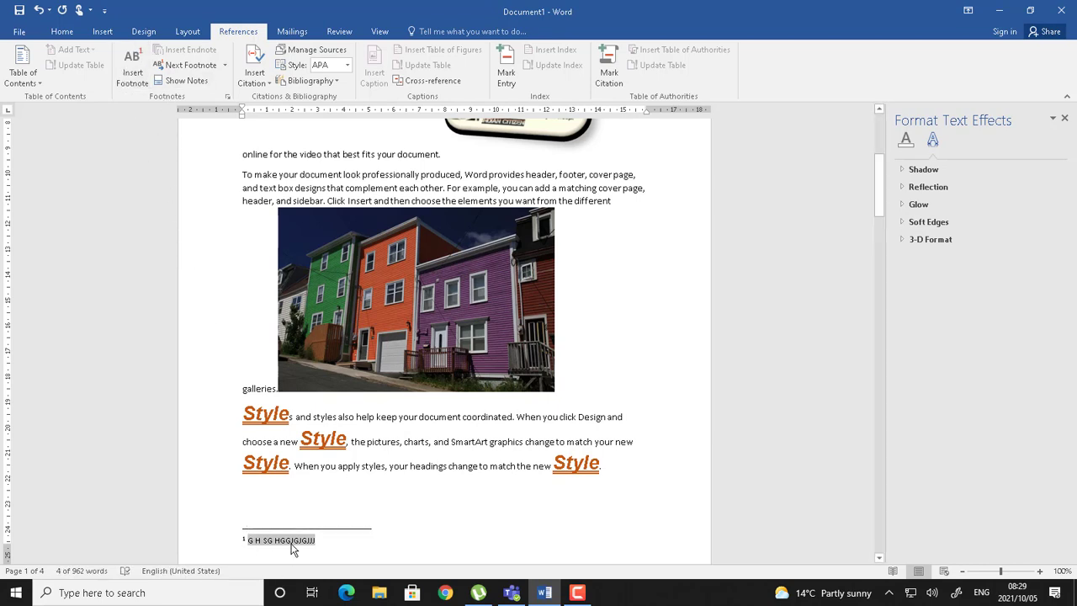
left_click(464, 446)
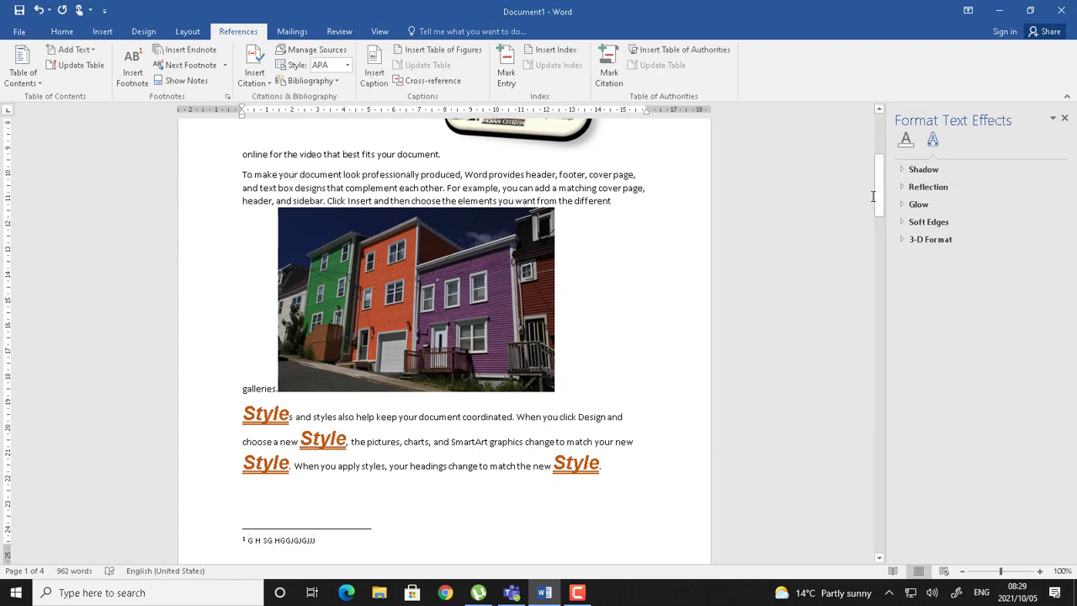
left_click_drag(879, 158, 884, 142)
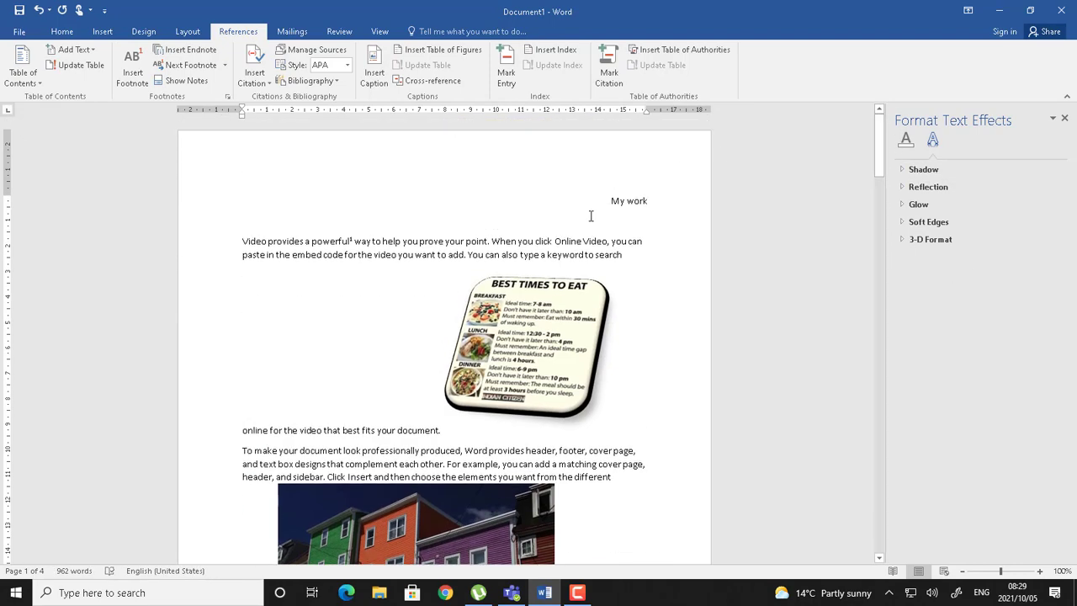
double_click(351, 241)
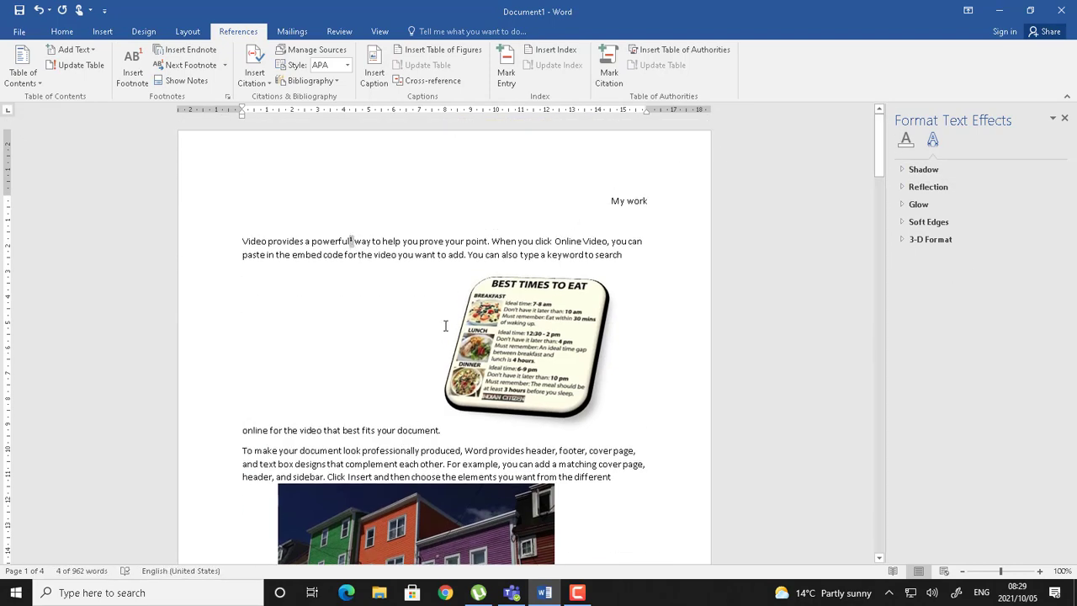
left_click(382, 245)
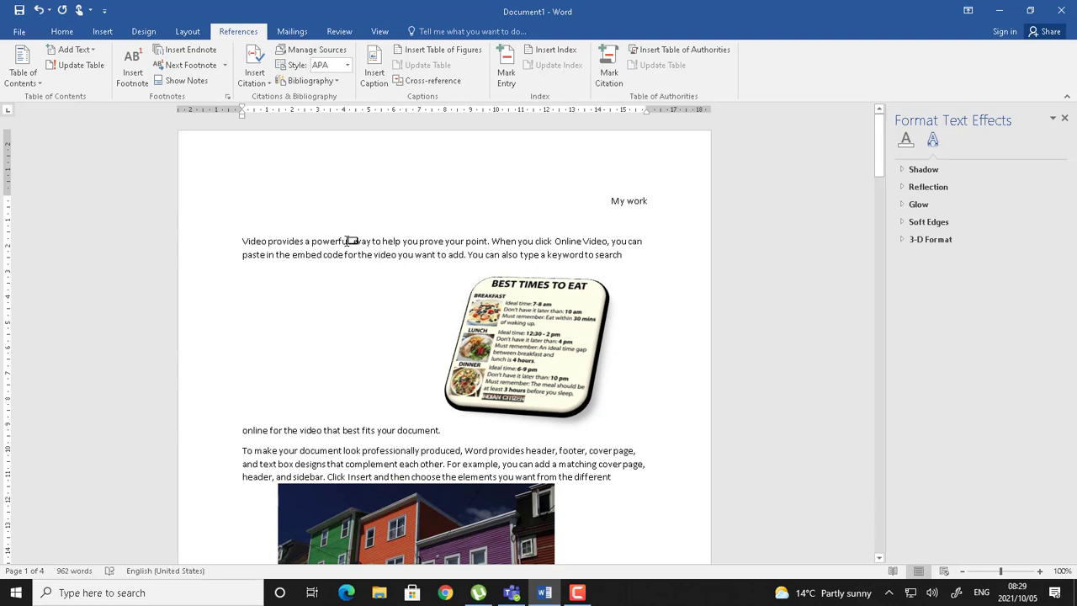
mouse_move(356, 239)
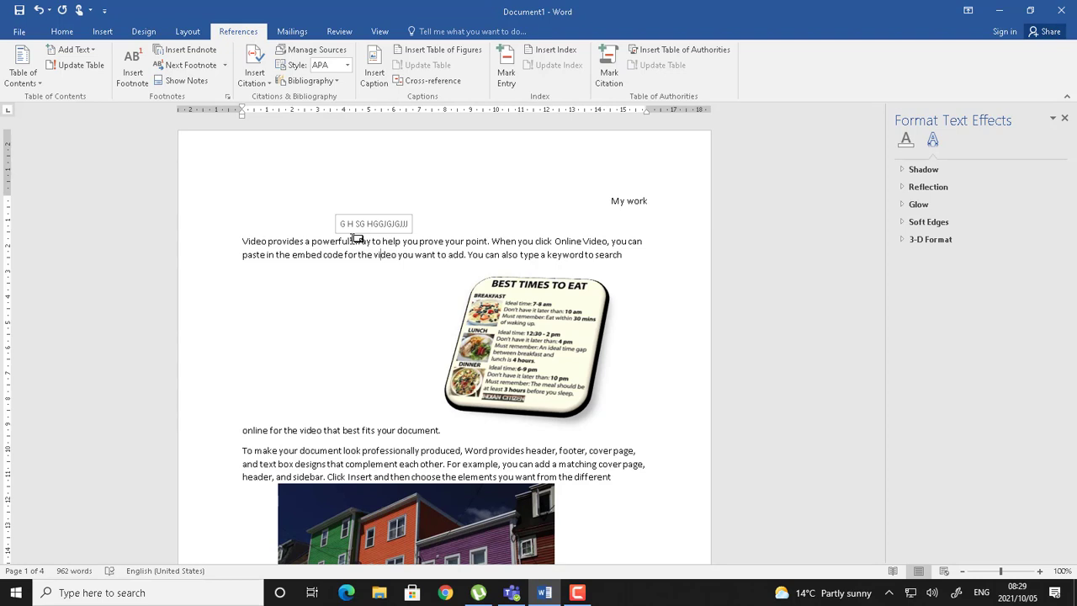
Insert a second footnote after "point" in the first paragraph with the text "FDH SJ SDHJHSHKSH" and preview it at its reference mark.
left_click(486, 242)
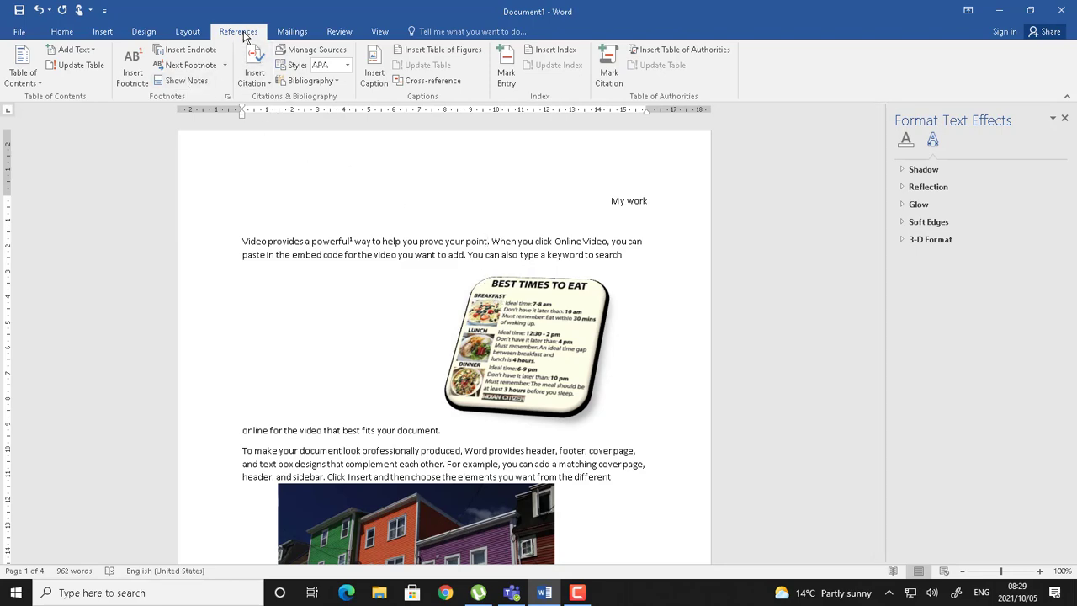
left_click(132, 71)
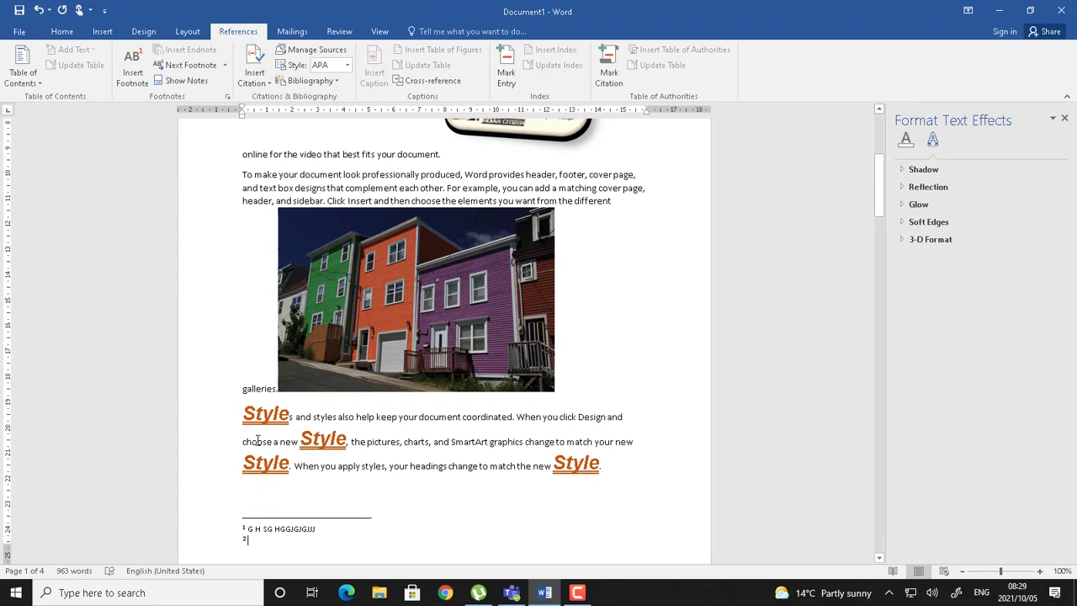
type("FDH SJ SDHJ")
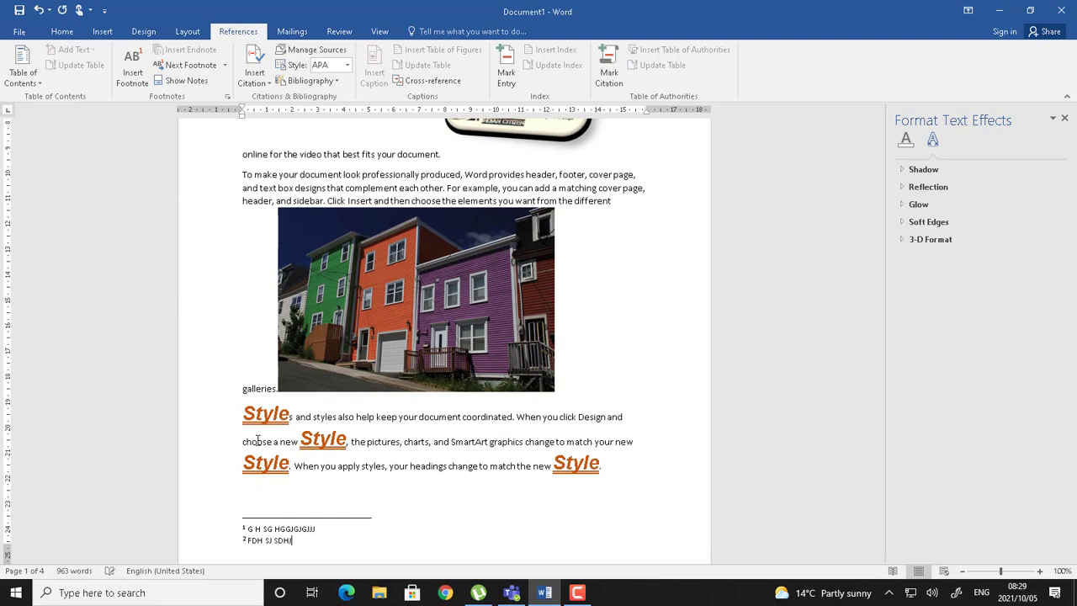
type("HSHKSH")
left_click_drag(879, 216, 878, 168)
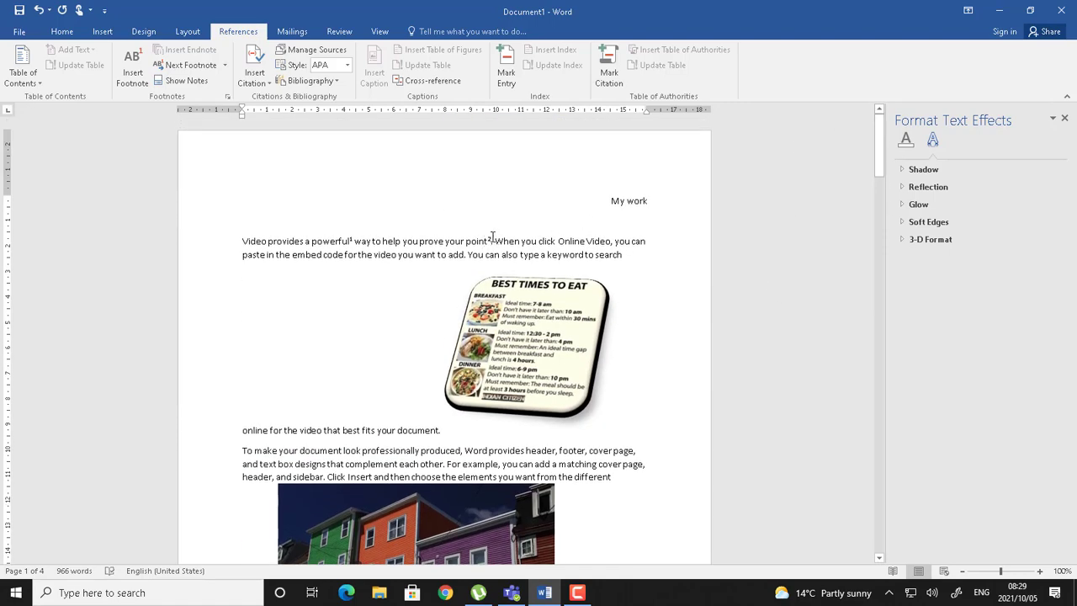
mouse_move(494, 239)
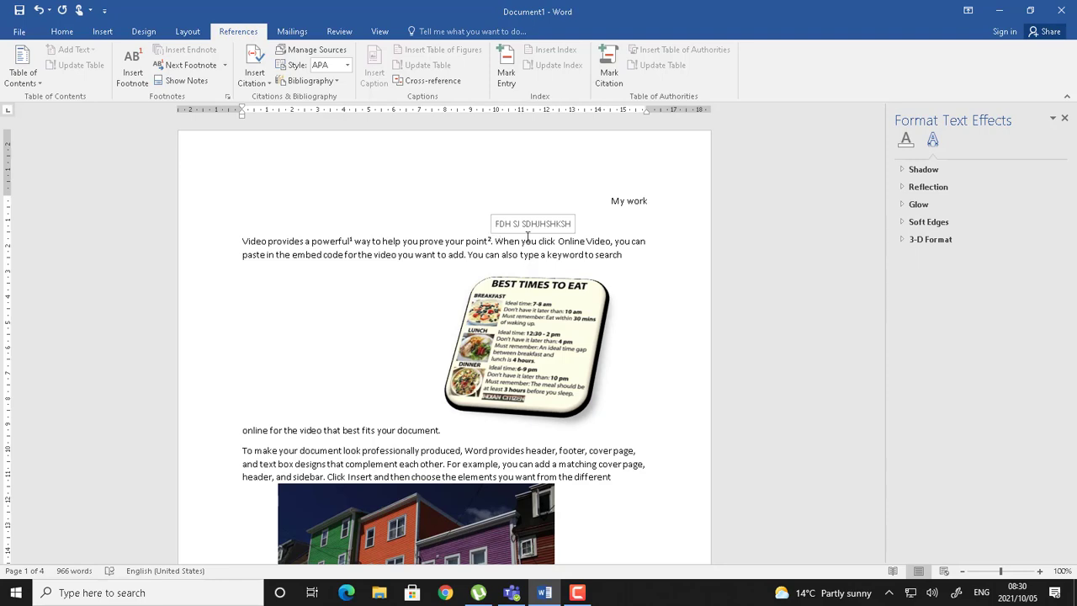
Insert an endnote after "Online" in the first paragraph on page 1 with the text "YTJKGMNBJFGNGFMNJH" and return to page 1.
left_click_drag(880, 152, 896, 116)
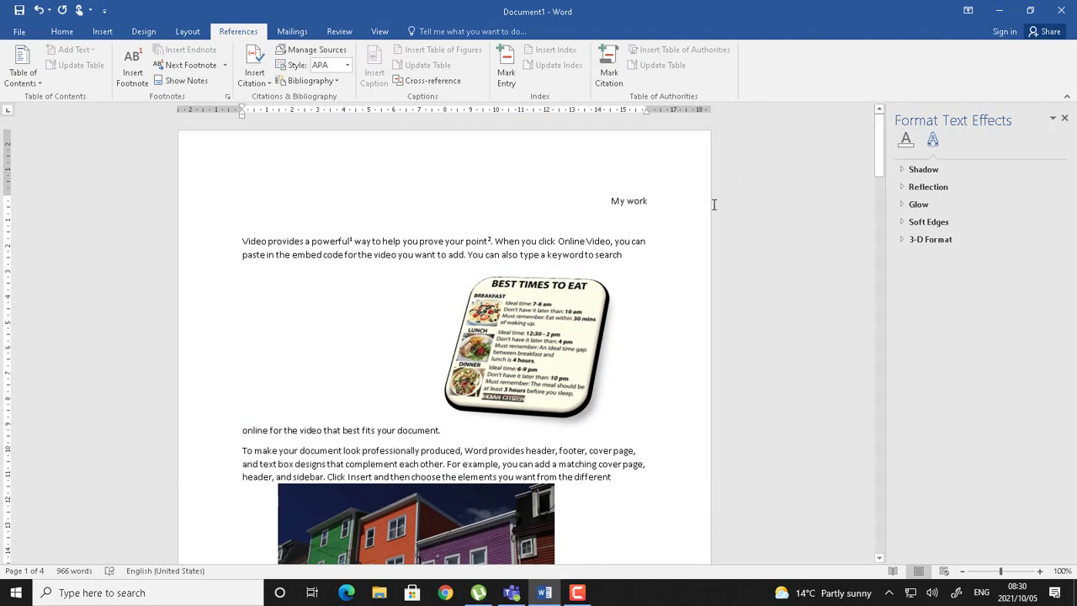
left_click(588, 242)
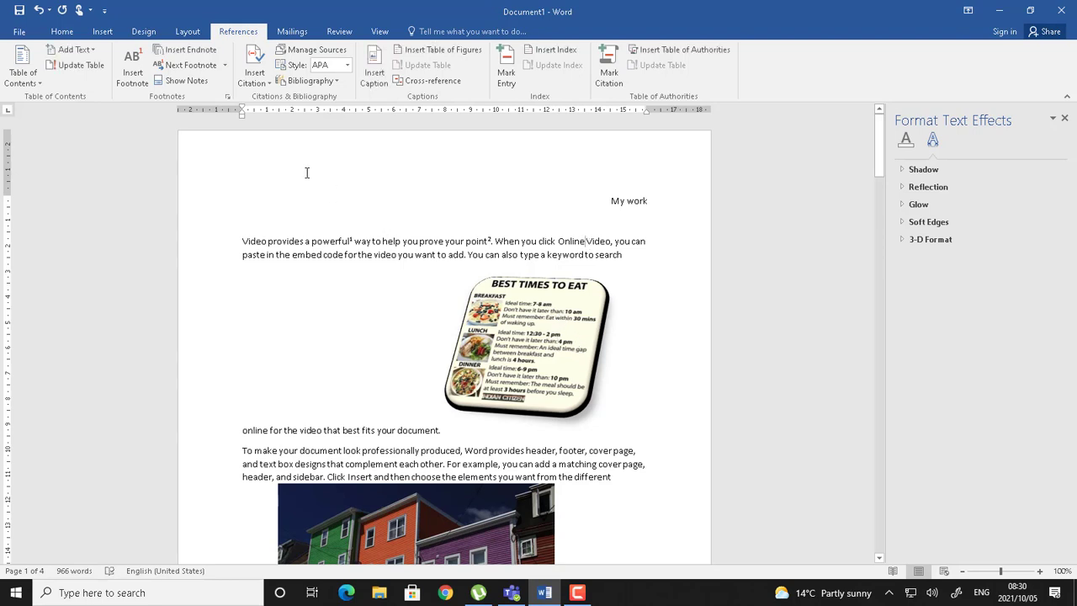
left_click(189, 50)
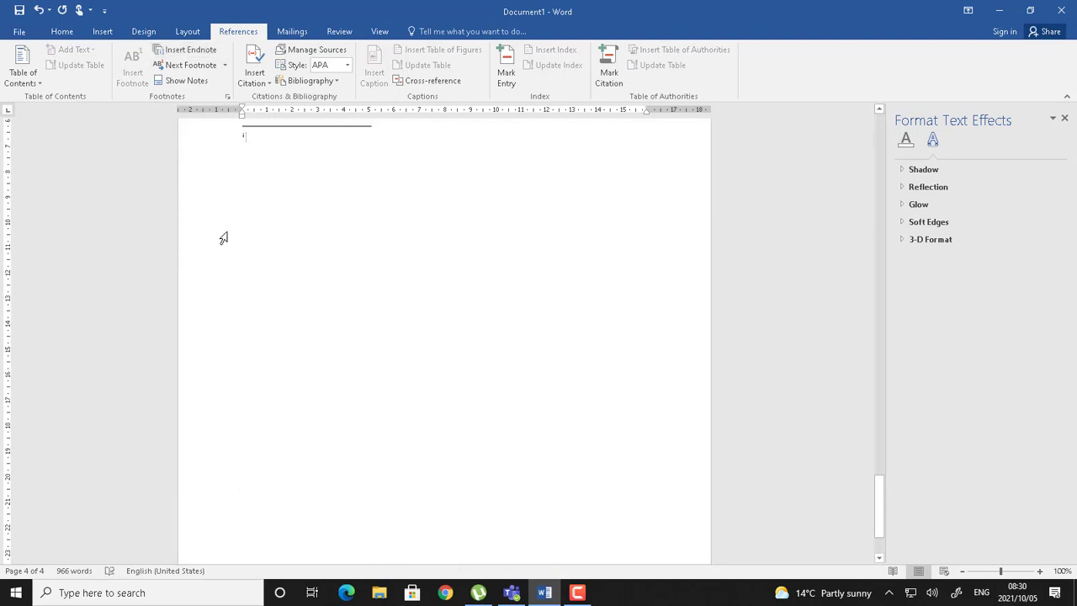
type("YTJKGMNBJFGNGFMNJH")
left_click_drag(875, 477, 905, 97)
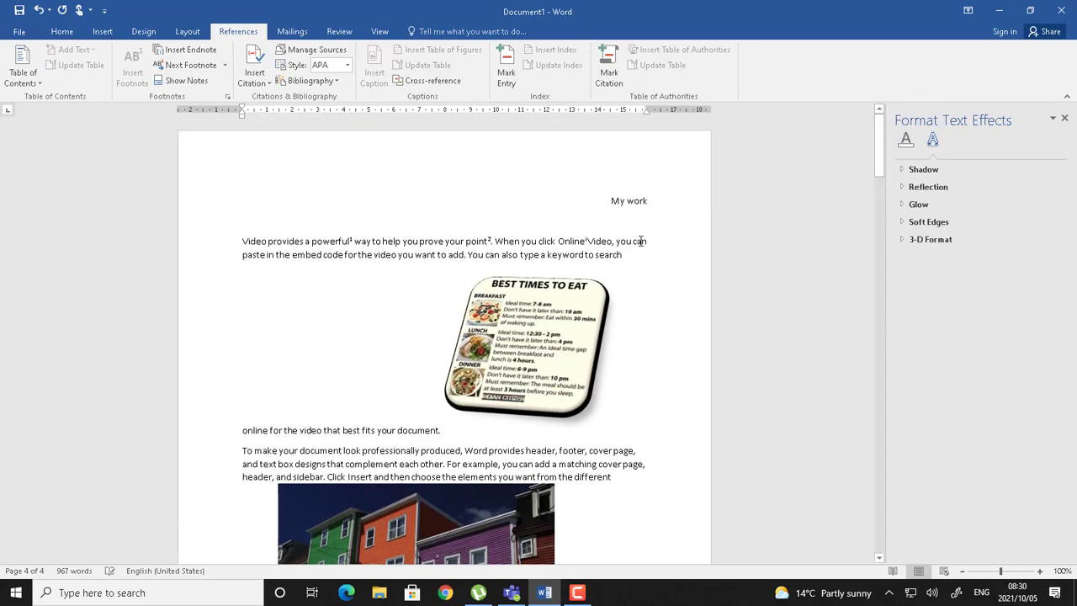
Compare the endnote reference mark after "Online" with the footnote mark after "powerful", selecting the footnote mark.
left_click(588, 240)
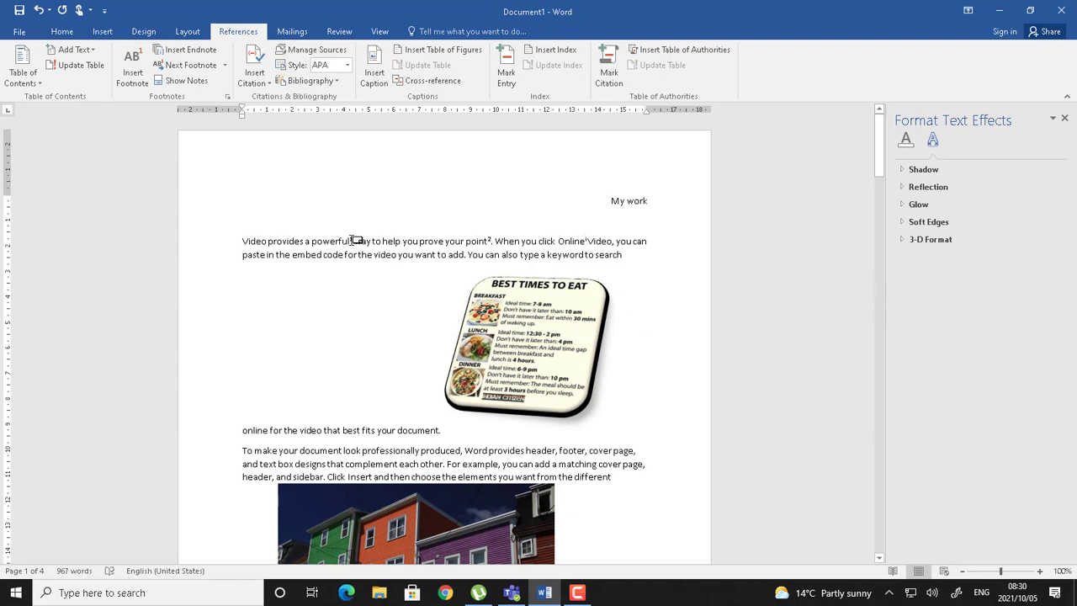
left_click_drag(354, 240, 349, 241)
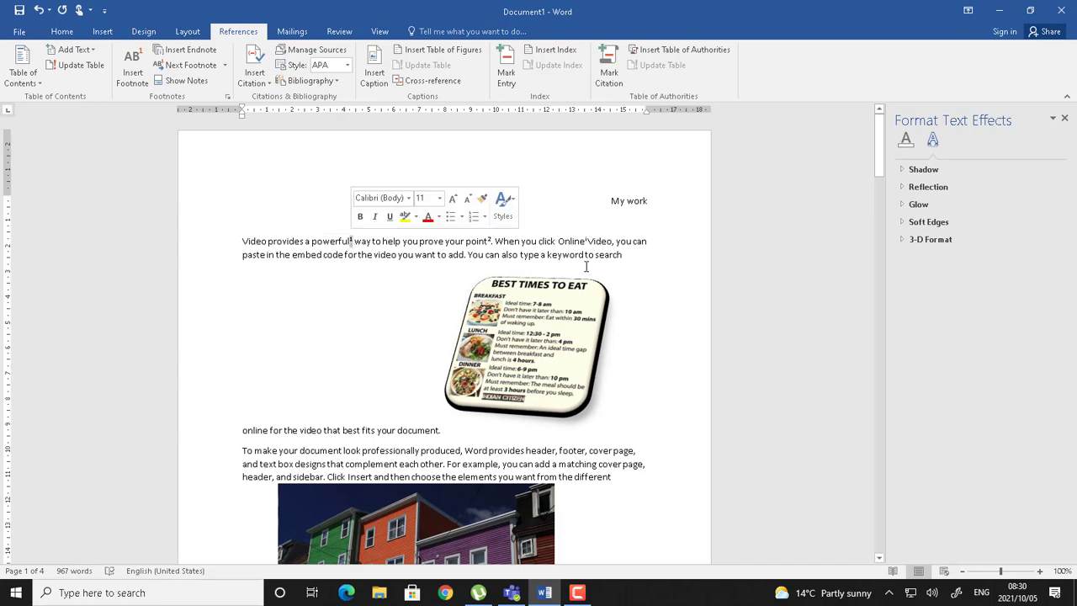
mouse_move(875, 158)
left_mouse_down()
mouse_move(875, 224)
mouse_move(894, 150)
left_mouse_up()
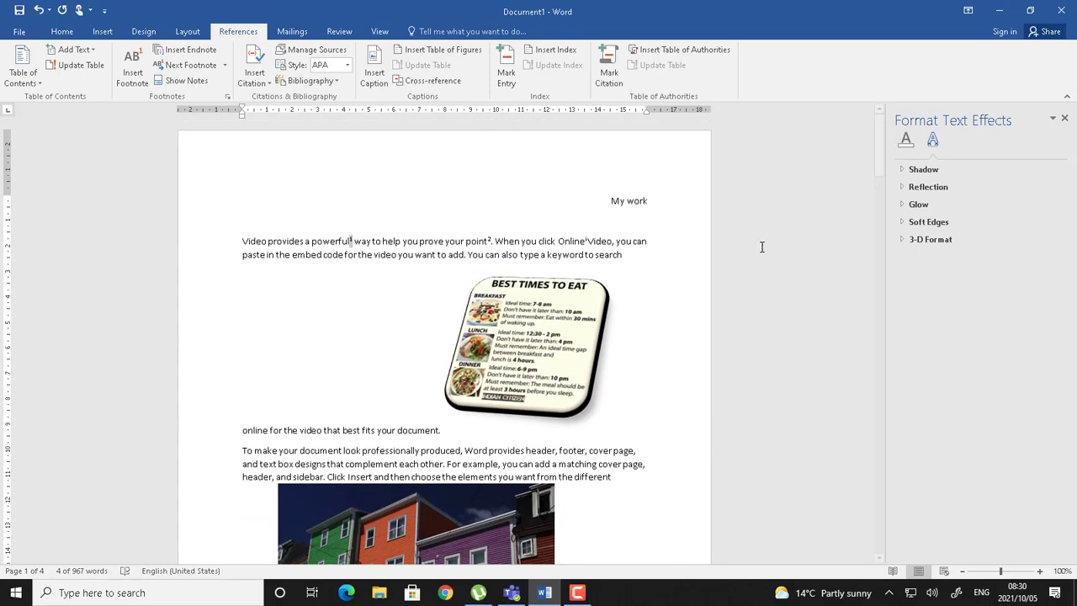